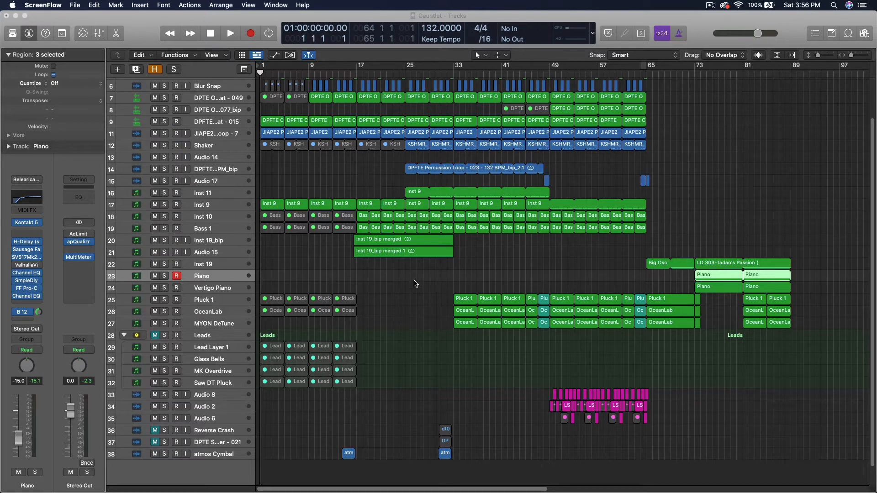
{"action": "scroll", "coordinate": [417, 267], "scroll_direction": "right", "scroll_amount": 2}
{"action": "scroll", "coordinate": [417, 268], "scroll_direction": "right", "scroll_amount": 5}
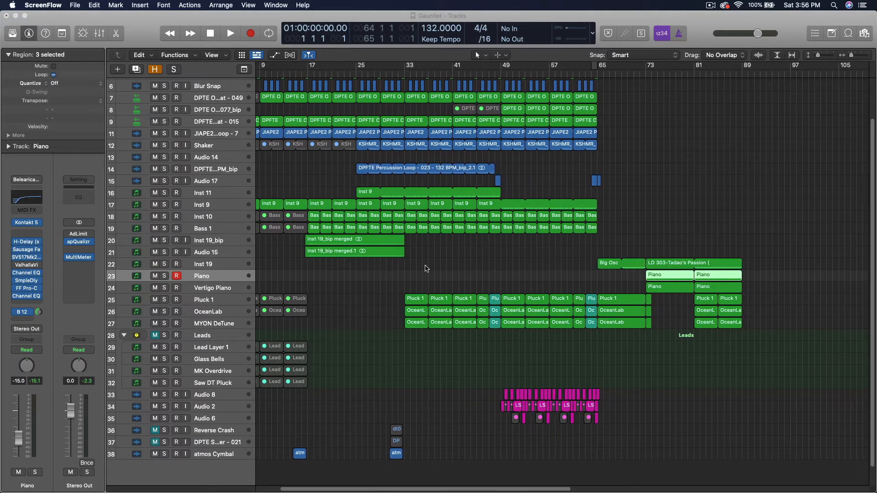
{"action": "left_click", "coordinate": [864, 33]}
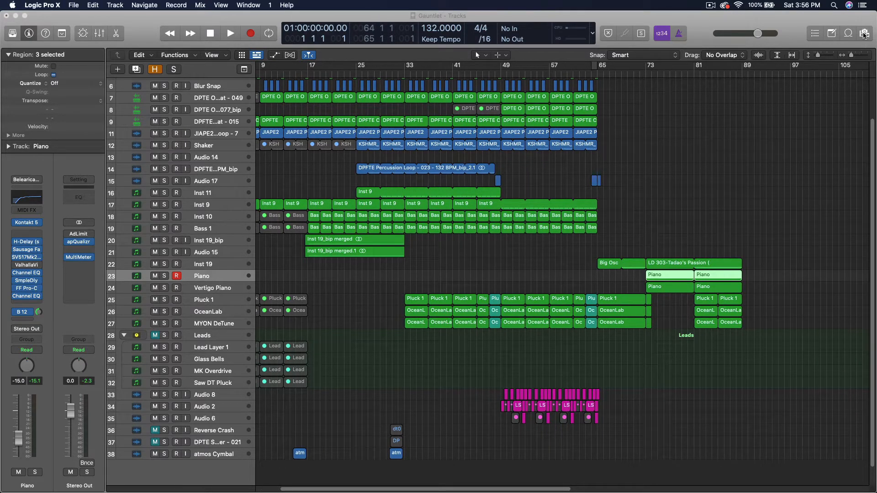
{"action": "left_click", "coordinate": [759, 70]}
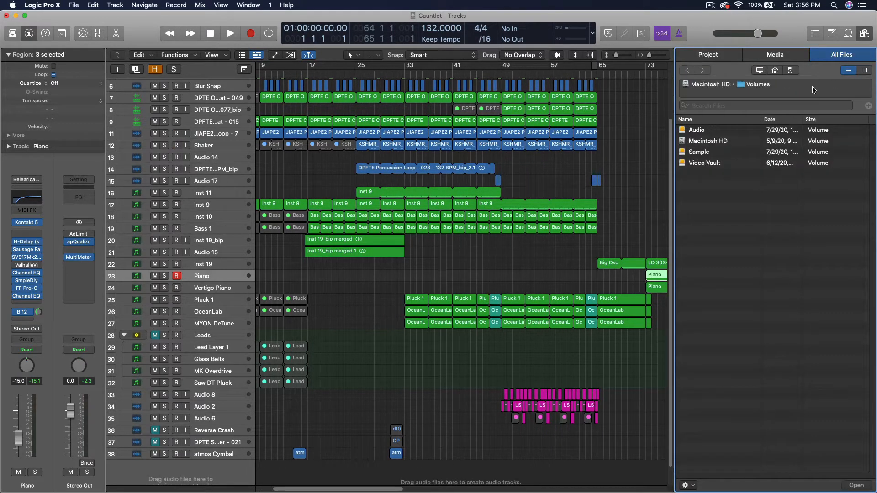
{"action": "left_click", "coordinate": [864, 35]}
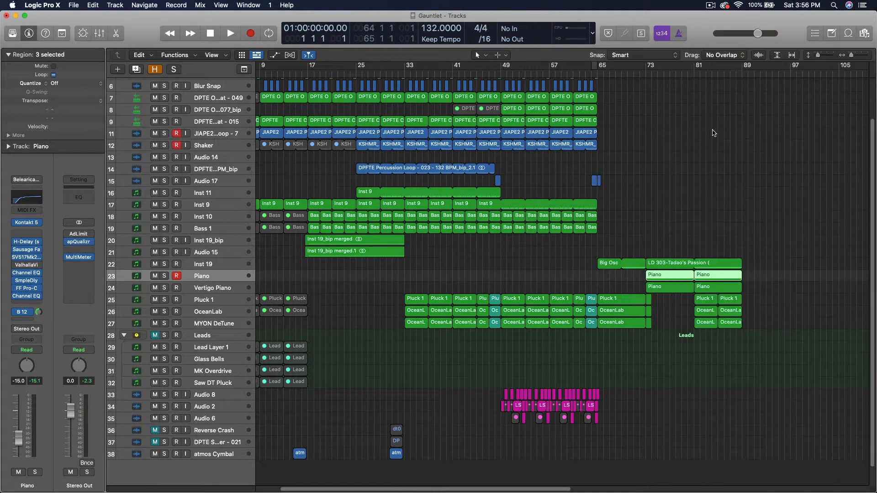
{"action": "scroll", "coordinate": [715, 131], "scroll_direction": "up", "scroll_amount": 4}
{"action": "scroll", "coordinate": [681, 158], "scroll_direction": "left", "scroll_amount": 5}
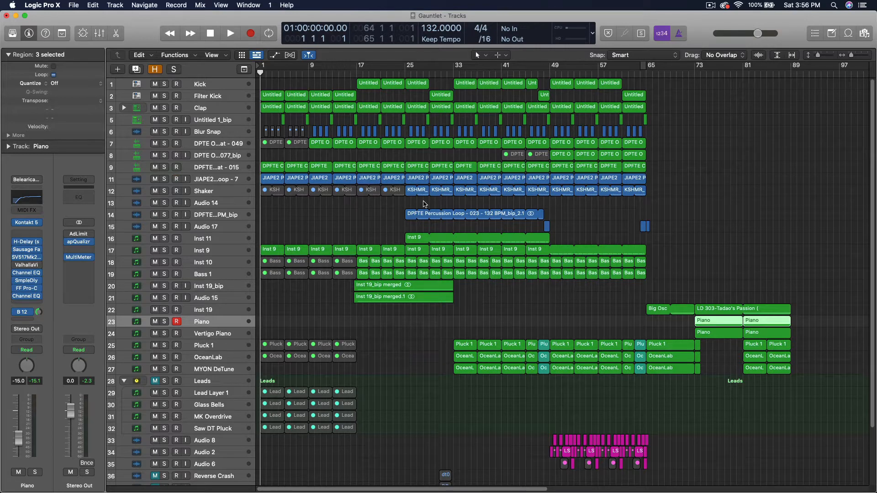
{"action": "scroll", "coordinate": [580, 282], "scroll_direction": "right", "scroll_amount": 10}
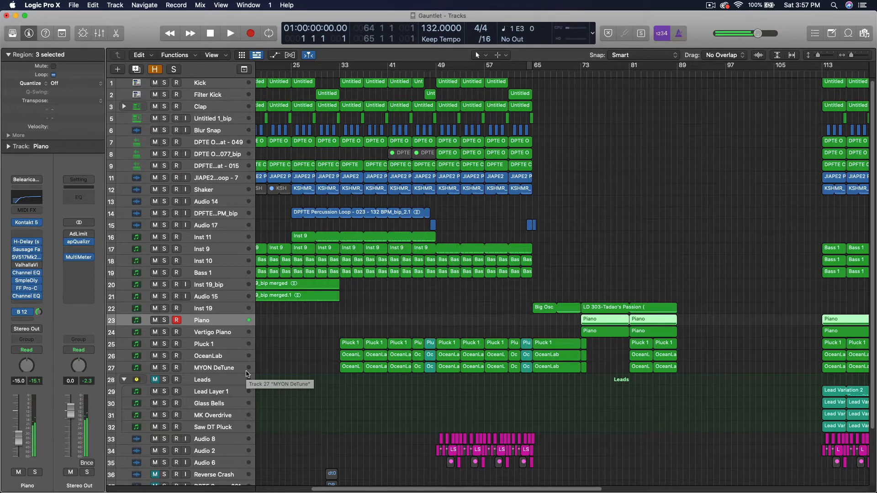
Play the opening of the arrangement briefly, then stop and return the playhead to bar 1.
{"action": "key", "text": "space"}
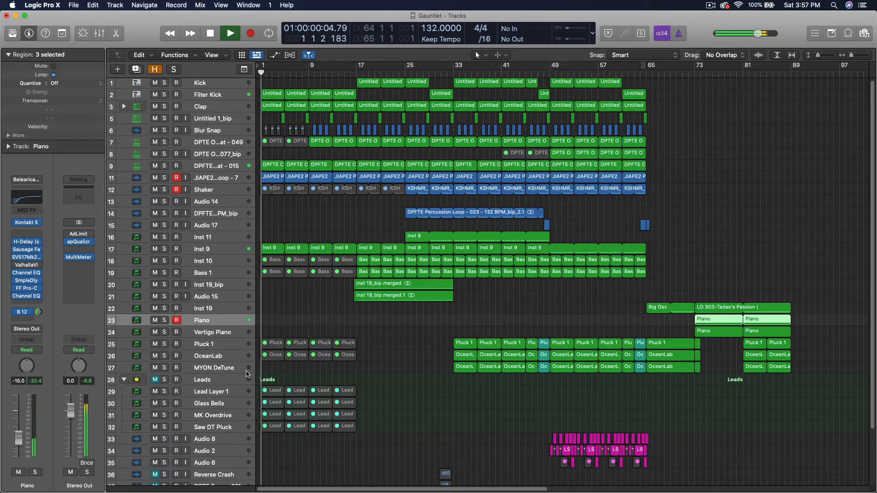
{"action": "key", "text": "space"}
{"action": "key", "text": "Return"}
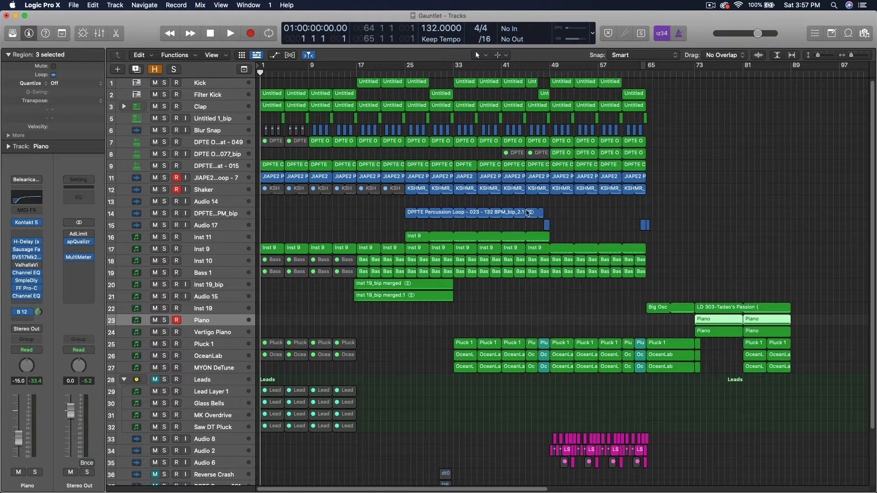
Solo the Leads track stack and play it from bar 113.
{"action": "scroll", "coordinate": [603, 240], "scroll_direction": "right", "scroll_amount": 20}
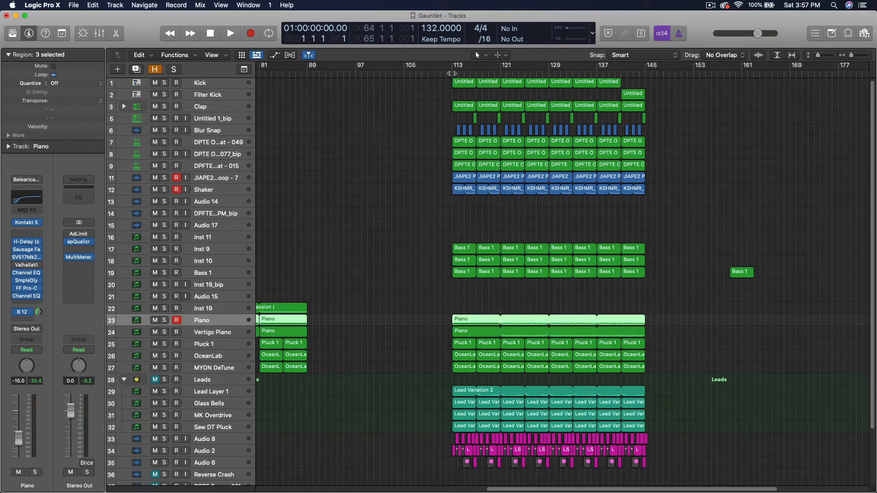
{"action": "left_click", "coordinate": [451, 73]}
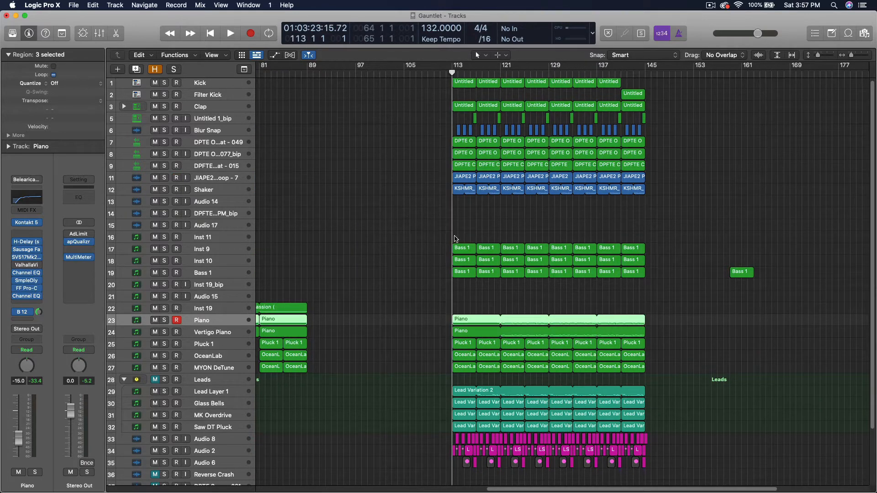
{"action": "scroll", "coordinate": [407, 259], "scroll_direction": "left", "scroll_amount": 8}
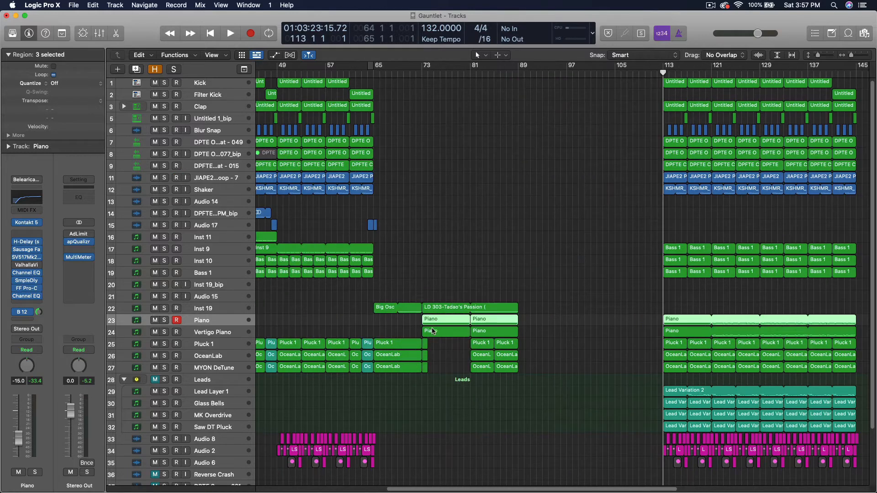
{"action": "left_click", "coordinate": [165, 381]}
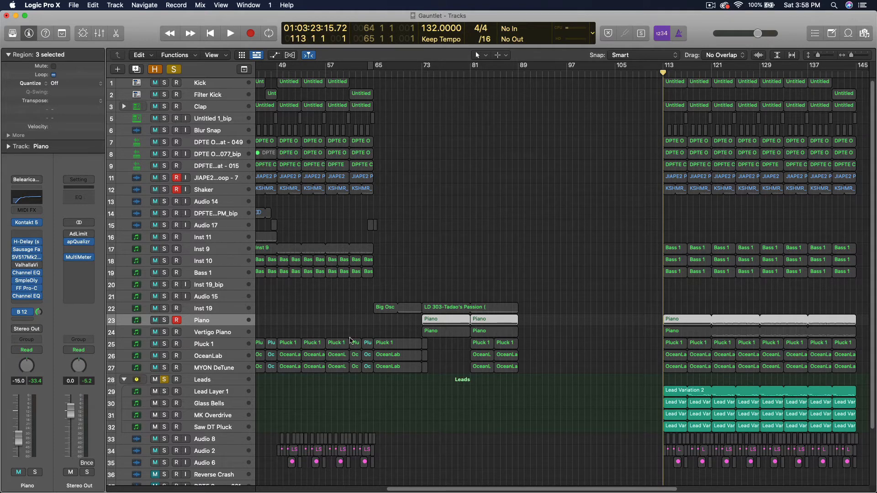
{"action": "key", "text": "space"}
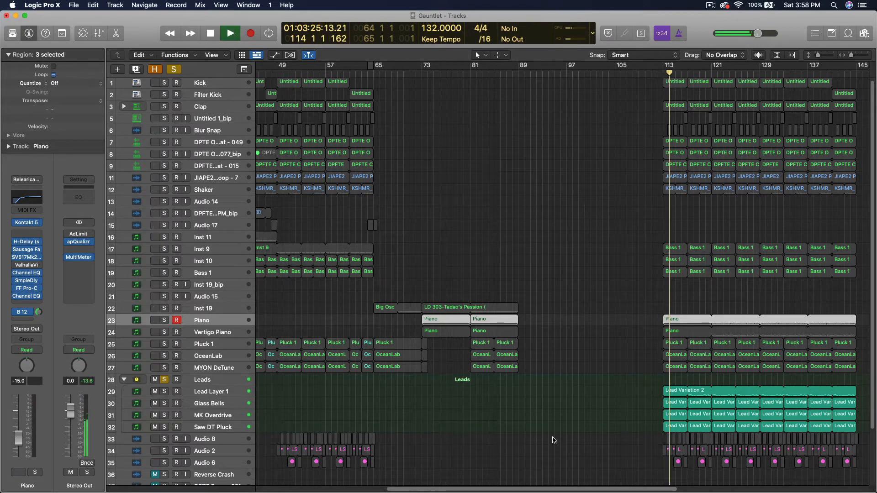
Reveal the hidden tracks, stop playback and solo Audio 1 in place of the Leads stack.
{"action": "left_click", "coordinate": [155, 69]}
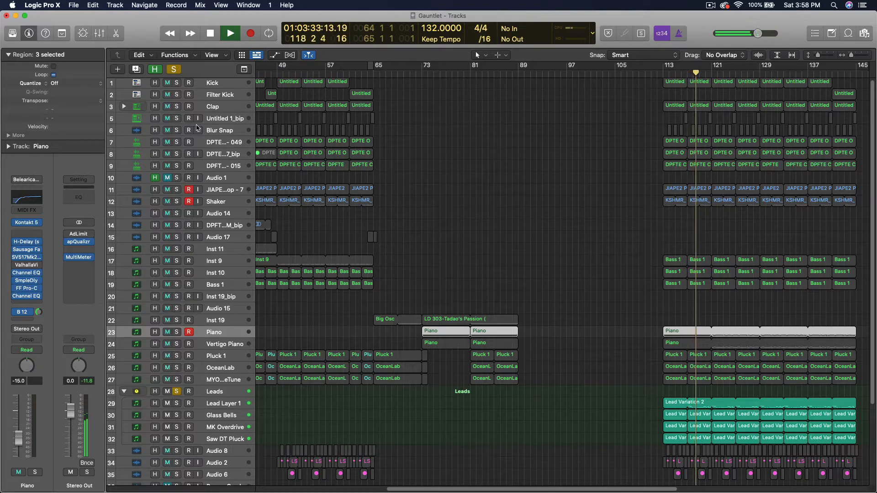
{"action": "scroll", "coordinate": [313, 156], "scroll_direction": "left", "scroll_amount": 10}
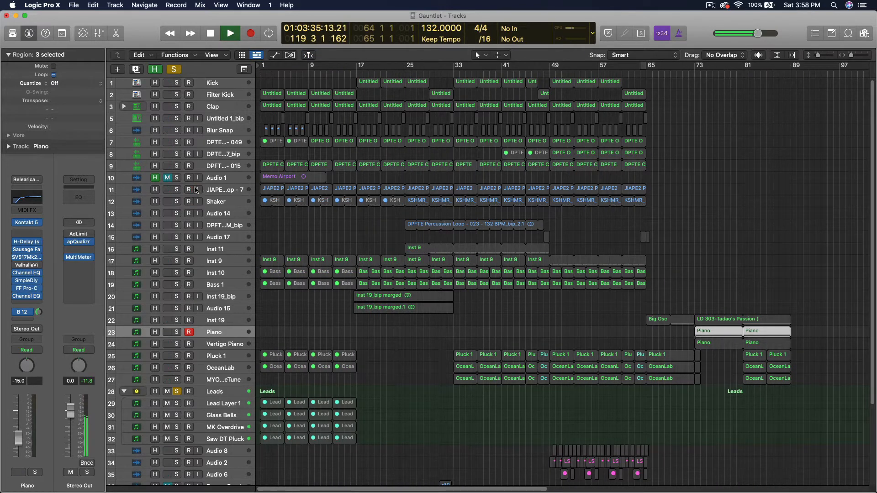
{"action": "key", "text": "space"}
{"action": "left_click", "coordinate": [176, 178]}
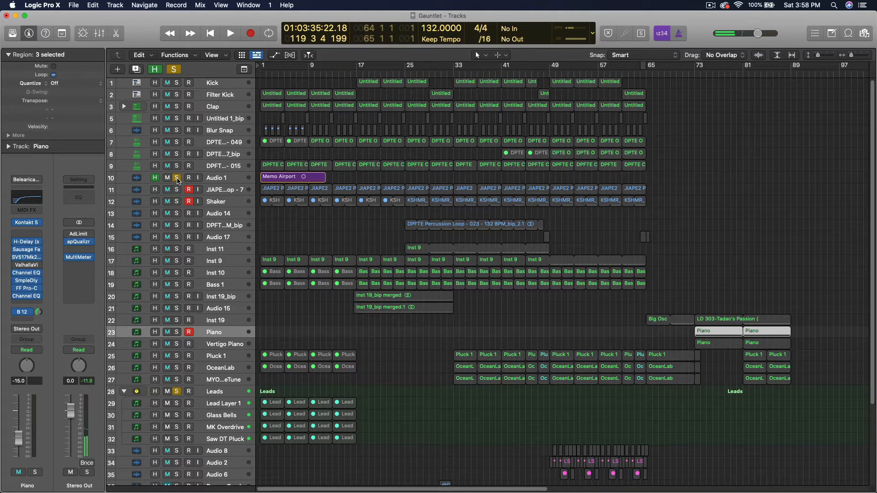
{"action": "left_click", "coordinate": [177, 394]}
Play the Memo Airport region from bar 1, then stop and return to the start.
{"action": "key", "text": "Return"}
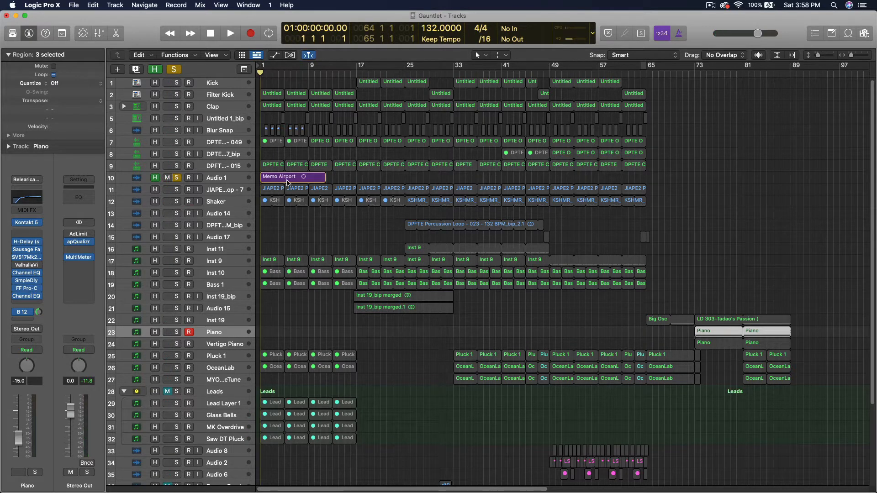
{"action": "key", "text": "space"}
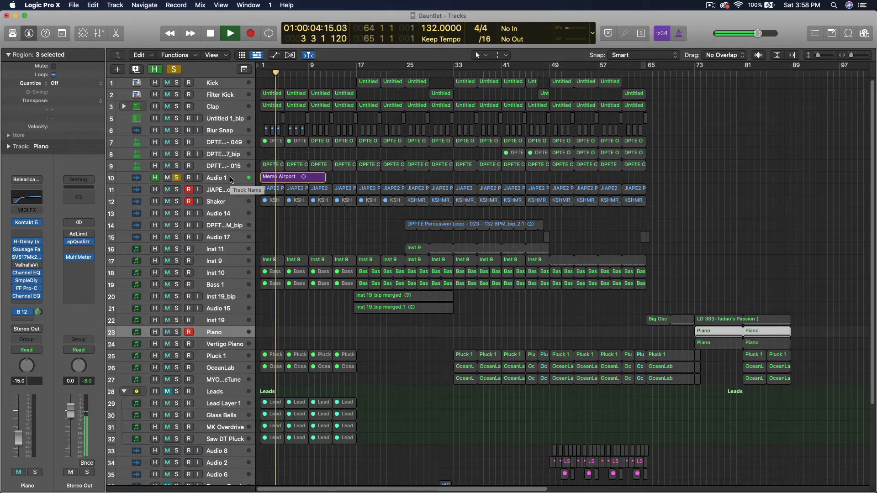
{"action": "key", "text": "space"}
{"action": "key", "text": "Return"}
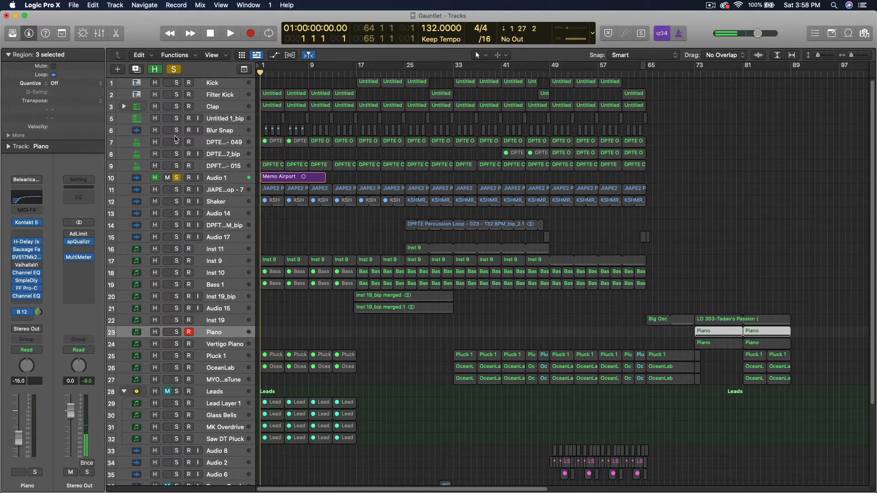
Unsolo Audio 1 and conceal the tracks flagged as hidden again.
{"action": "left_click", "coordinate": [175, 183]}
{"action": "left_click", "coordinate": [155, 69]}
Move the playhead back to bar 113, solo the Leads stack again and play a short passage.
{"action": "scroll", "coordinate": [746, 122], "scroll_direction": "right", "scroll_amount": 10}
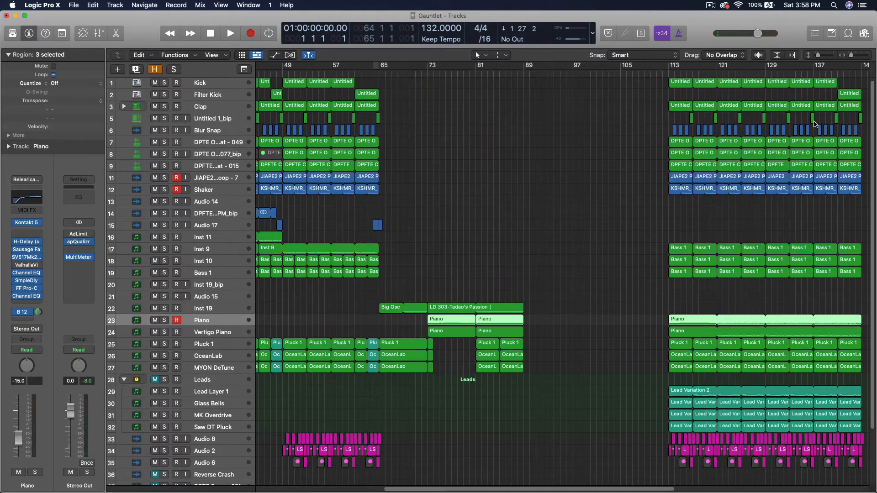
{"action": "left_click", "coordinate": [670, 69]}
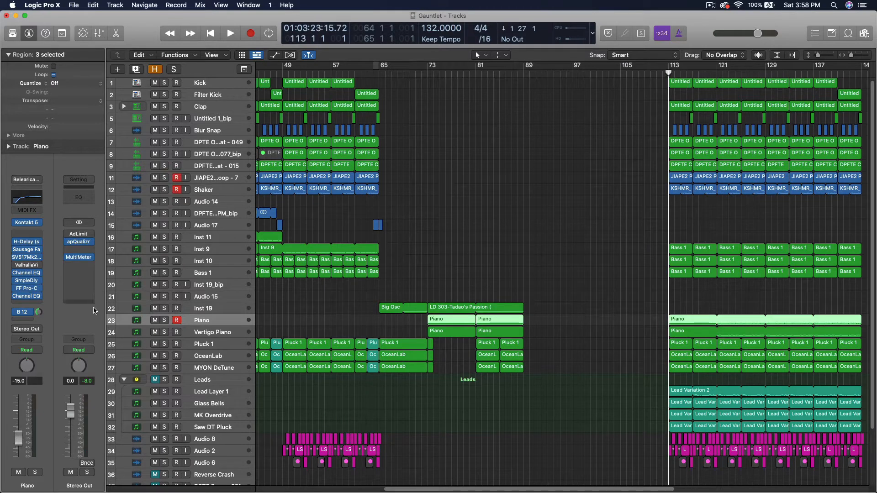
{"action": "left_click", "coordinate": [164, 380]}
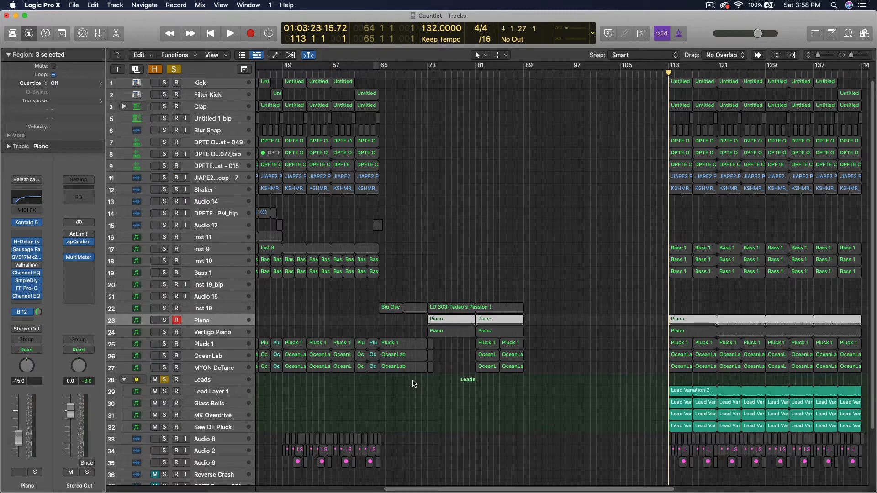
{"action": "key", "text": "space"}
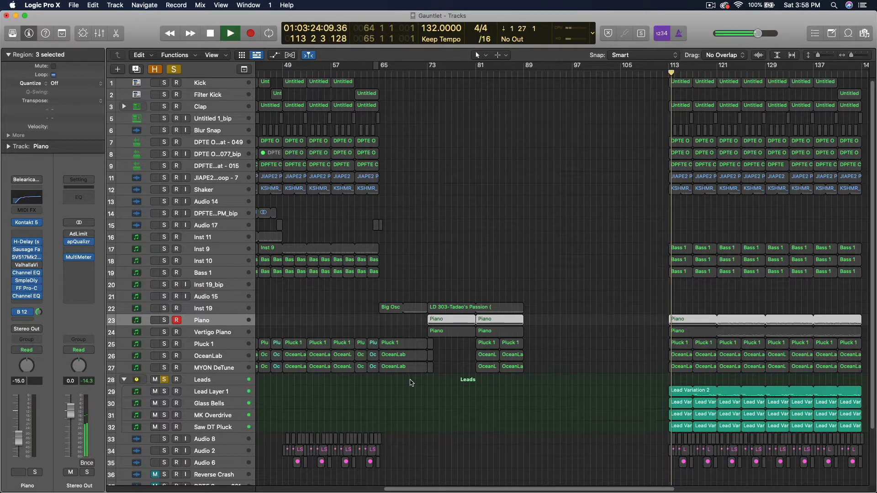
{"action": "key", "text": "space"}
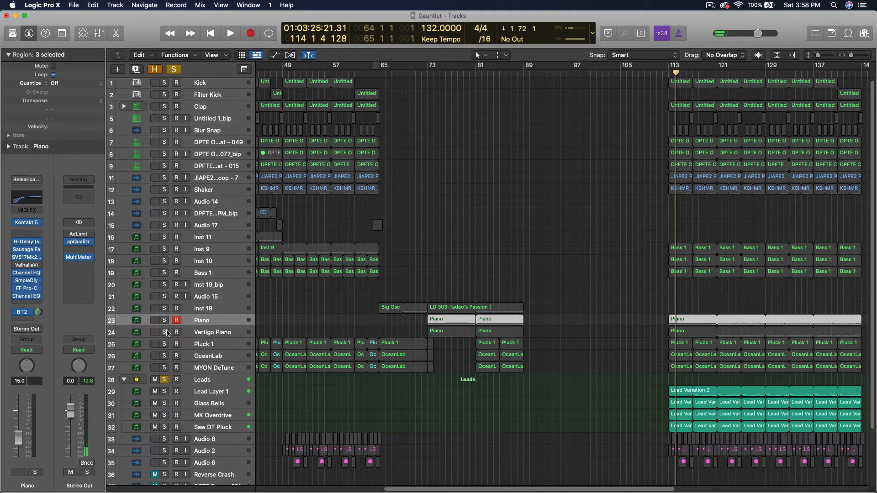
Mute the Piano and Vertigo Piano tracks, leave Inst 19 unmuted, and unsolo the Leads stack.
{"action": "left_click", "coordinate": [154, 309]}
{"action": "left_click", "coordinate": [155, 321]}
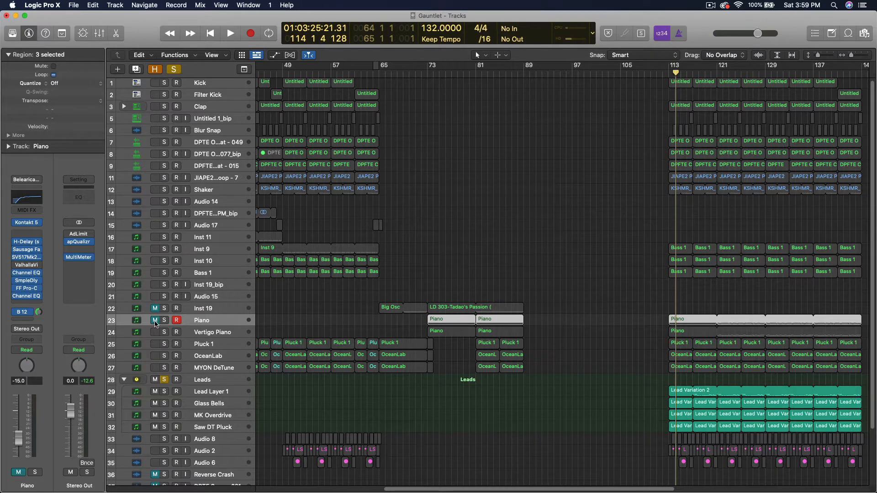
{"action": "left_click", "coordinate": [155, 308]}
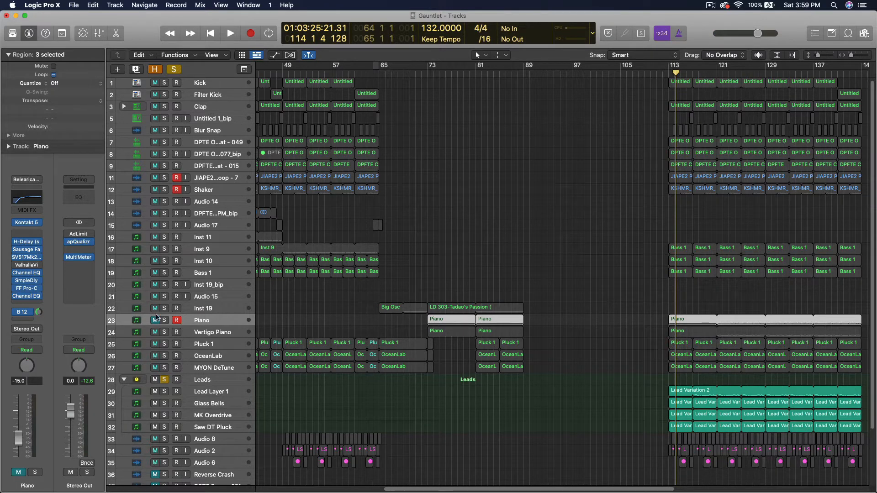
{"action": "left_click", "coordinate": [155, 332]}
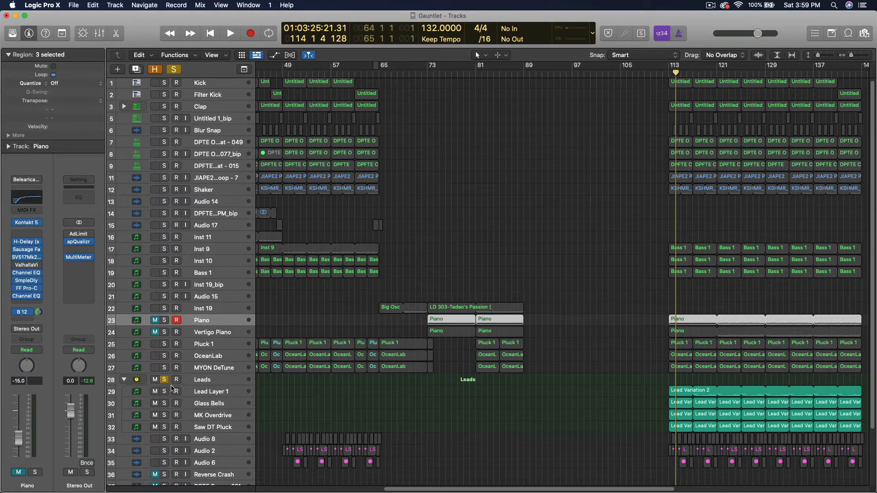
{"action": "left_click", "coordinate": [164, 380]}
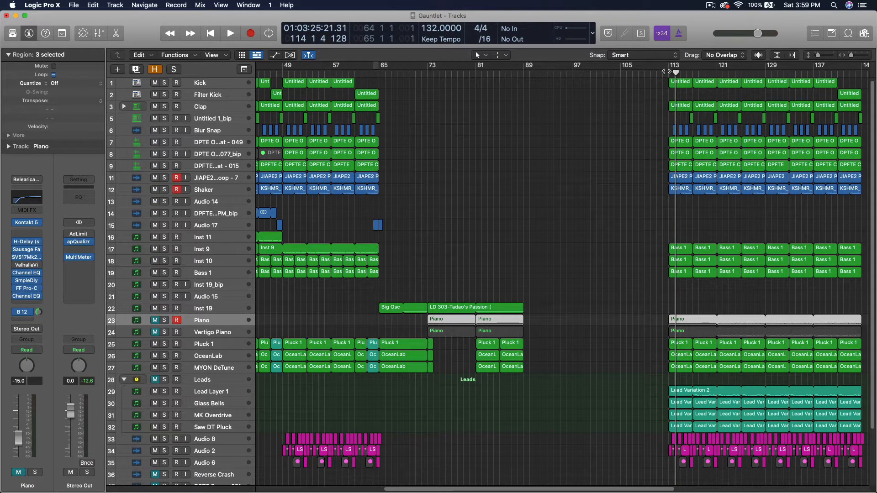
Unmute the Leads stack and play the full arrangement from bar 113.
{"action": "key", "text": "space"}
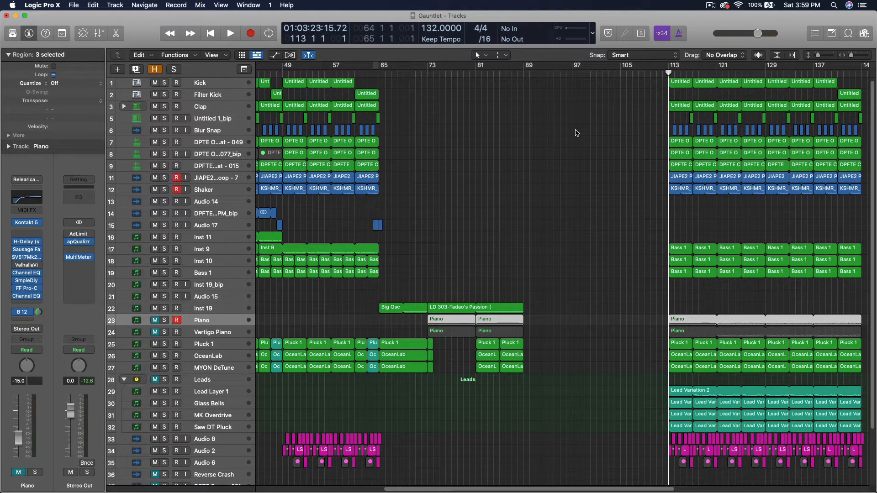
{"action": "key", "text": "space"}
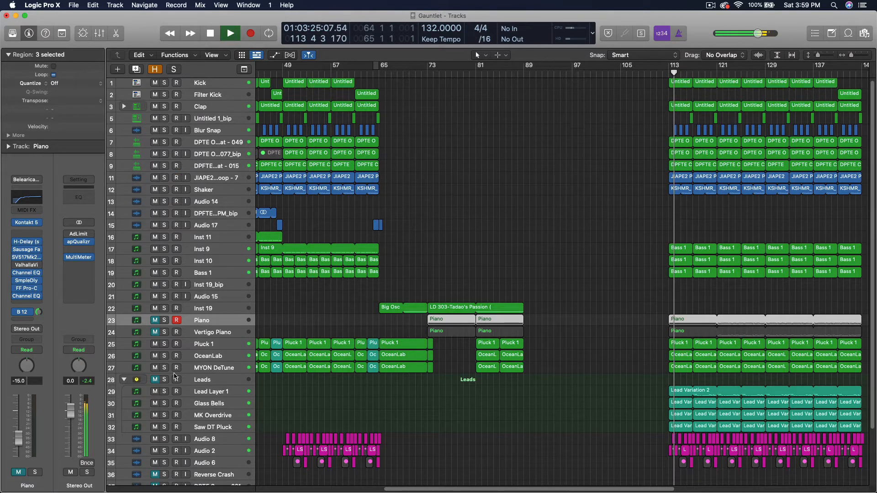
{"action": "key", "text": "space"}
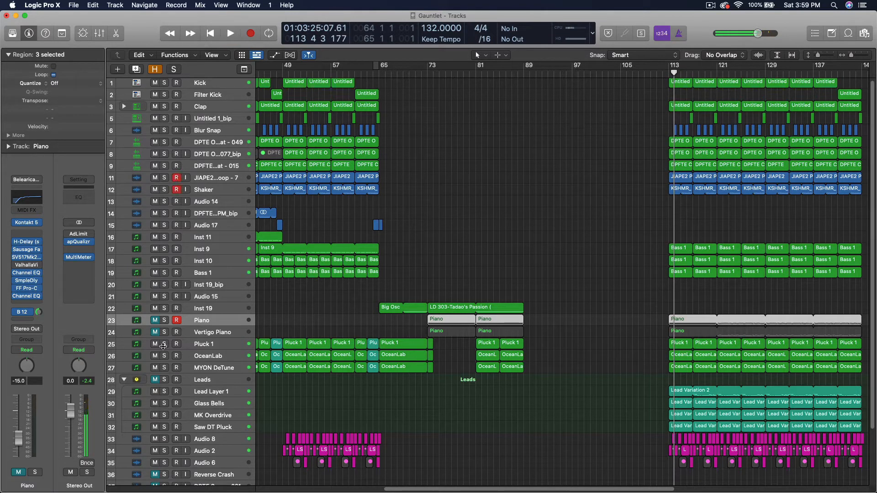
{"action": "left_click", "coordinate": [153, 381]}
{"action": "left_click", "coordinate": [670, 71]}
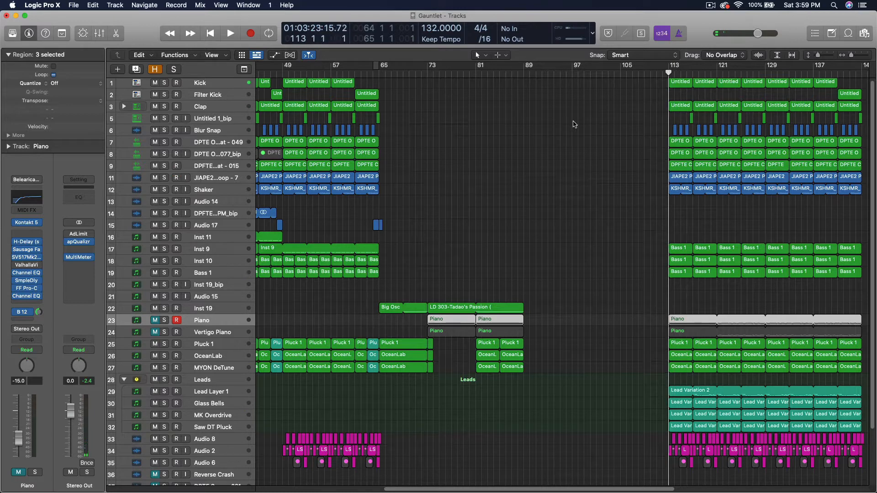
{"action": "key", "text": "space"}
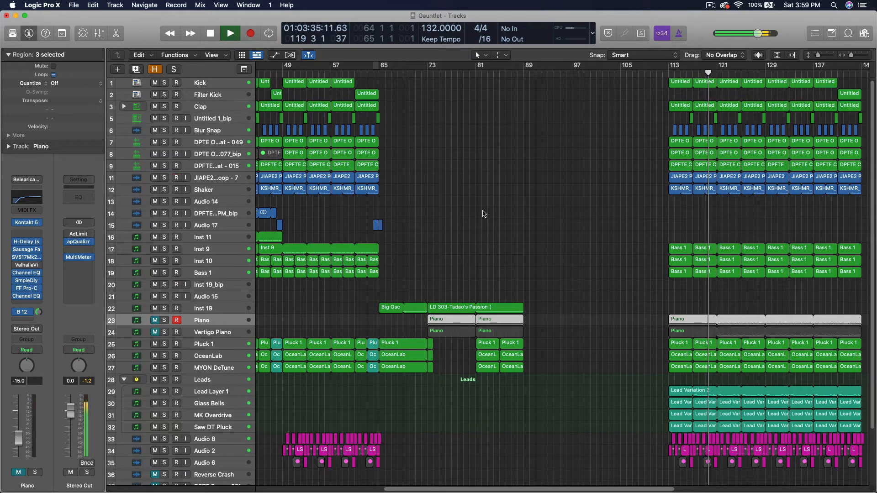
Stop playback, return the playhead to bar 1 and unmute the Piano track.
{"action": "key", "text": "space"}
{"action": "key", "text": "Return"}
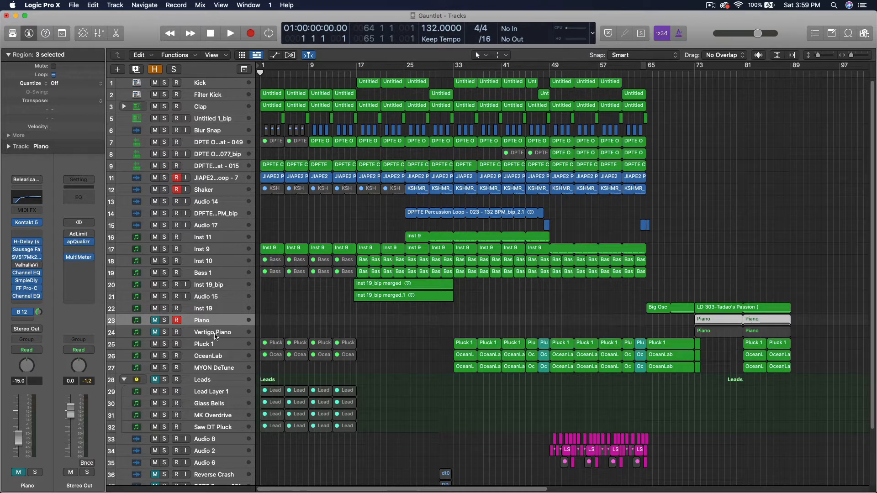
{"action": "left_click", "coordinate": [155, 320]}
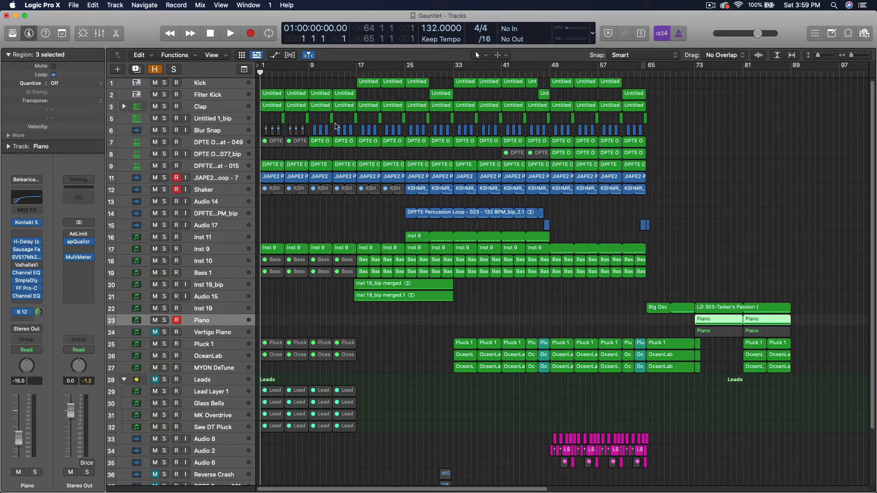
Solo the Kick and Filter Kick tracks and play them from bar 1.
{"action": "left_click", "coordinate": [165, 82]}
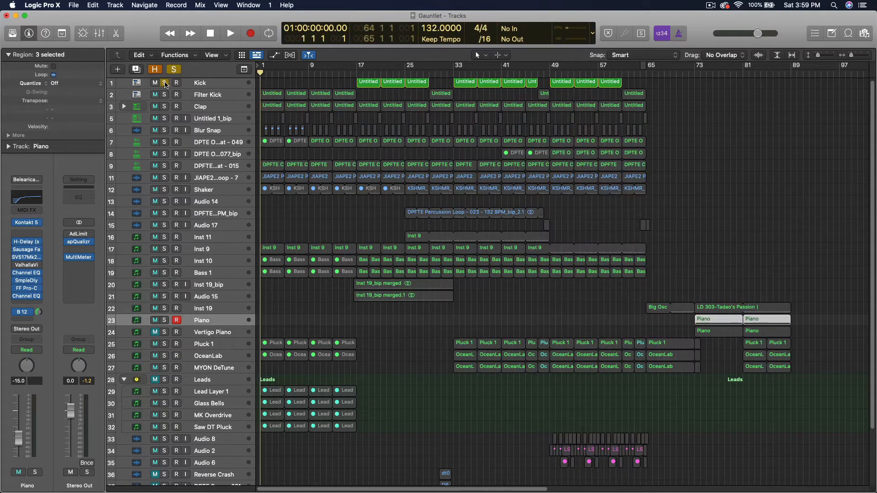
{"action": "left_click", "coordinate": [165, 82]}
{"action": "left_click", "coordinate": [165, 83]}
{"action": "scroll", "coordinate": [337, 101], "scroll_direction": "up", "scroll_amount": 1}
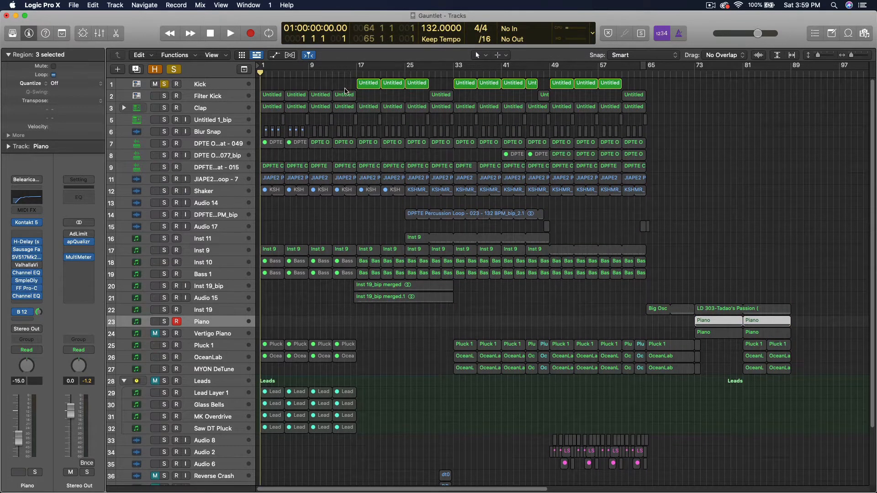
{"action": "left_click", "coordinate": [165, 96]}
{"action": "key", "text": "space"}
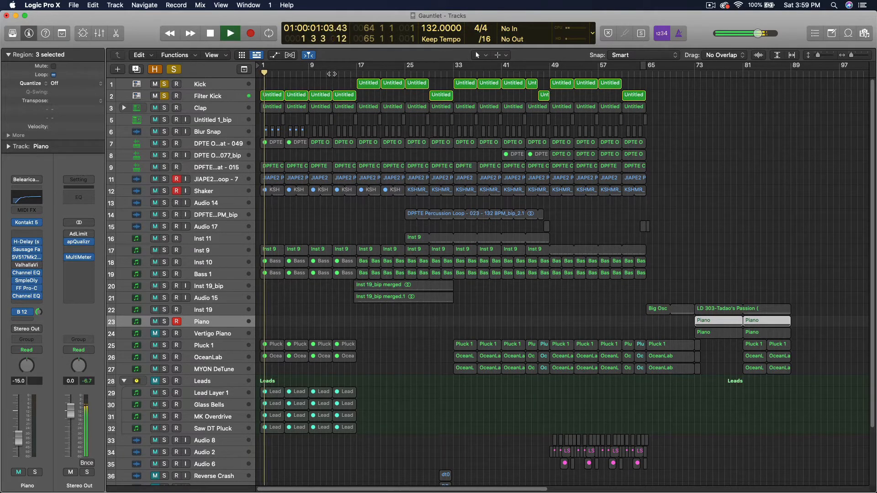
Play the kicks from bar 13, add the Clap track to the solo, and stop playback.
{"action": "key", "text": "space"}
{"action": "left_click", "coordinate": [332, 74]}
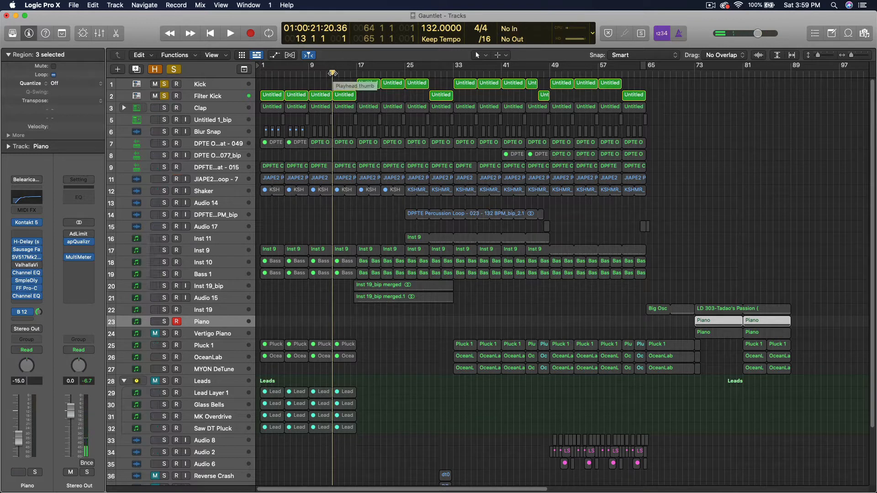
{"action": "key", "text": "space"}
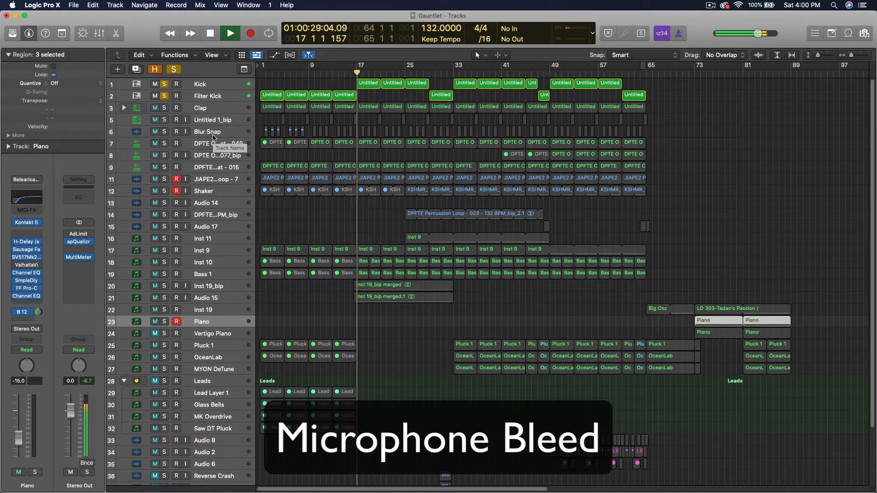
{"action": "left_click", "coordinate": [165, 108]}
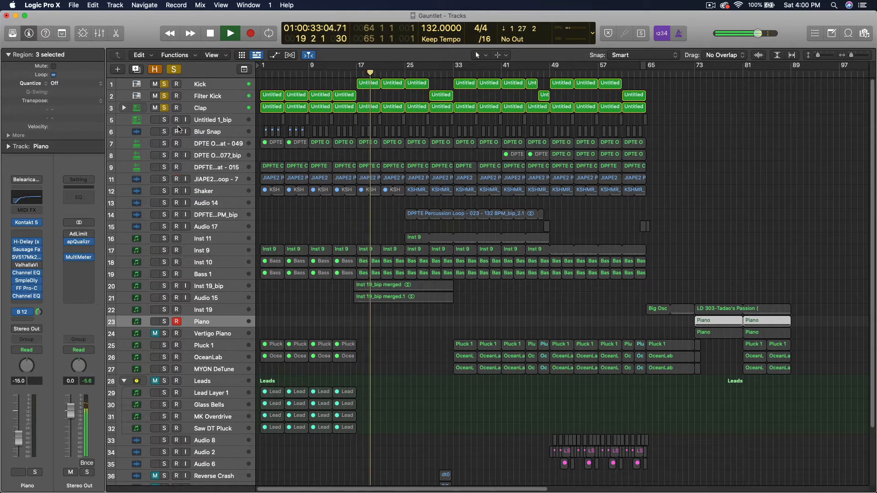
{"action": "key", "text": "space"}
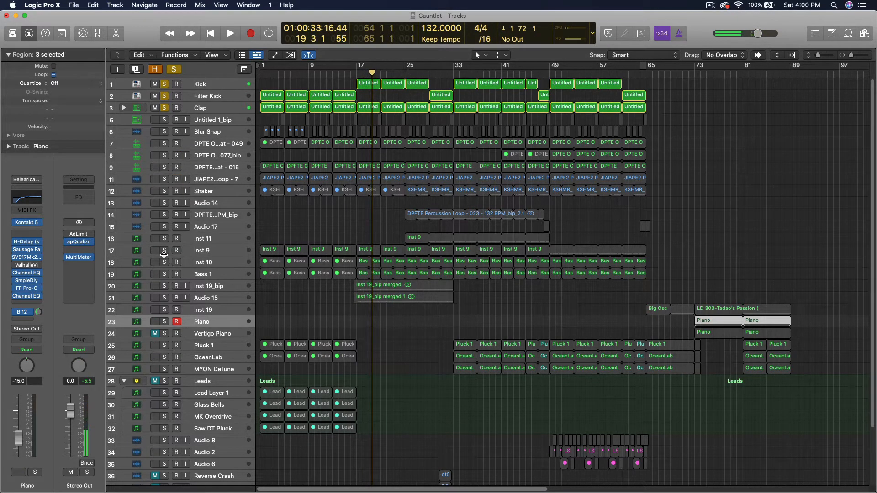
Add Inst 9 to the soloed drums and play from bar 17.
{"action": "left_click", "coordinate": [165, 250]}
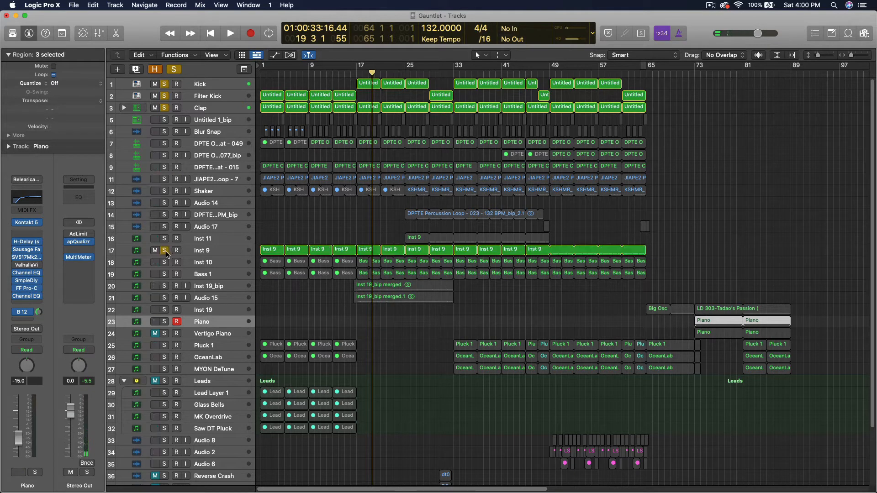
{"action": "key", "text": "space"}
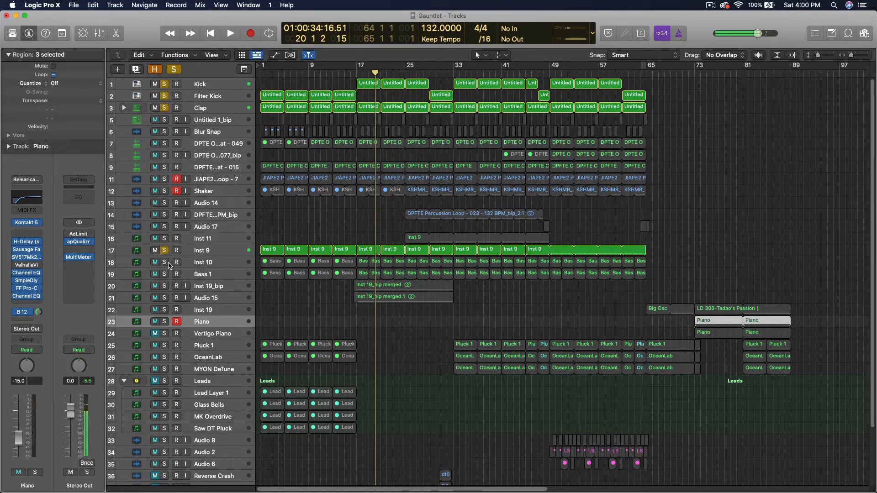
{"action": "left_click", "coordinate": [356, 72]}
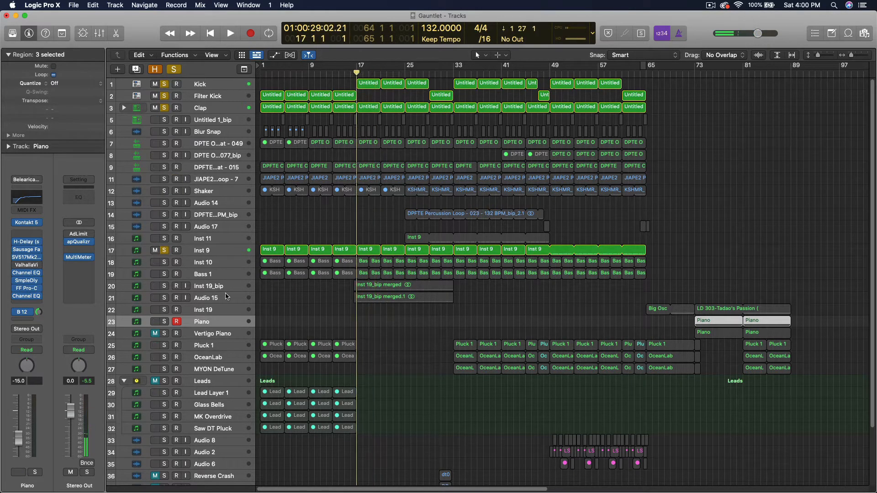
{"action": "key", "text": "space"}
During playback, switch the solo from Inst 9 to Inst 10 and on to Bass 1, and select the Bass 1 track.
{"action": "left_click", "coordinate": [165, 263]}
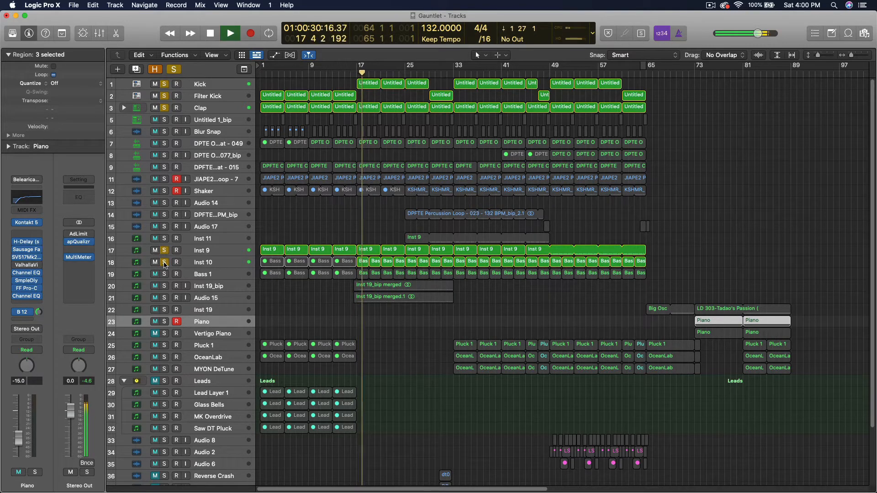
{"action": "left_click", "coordinate": [165, 251]}
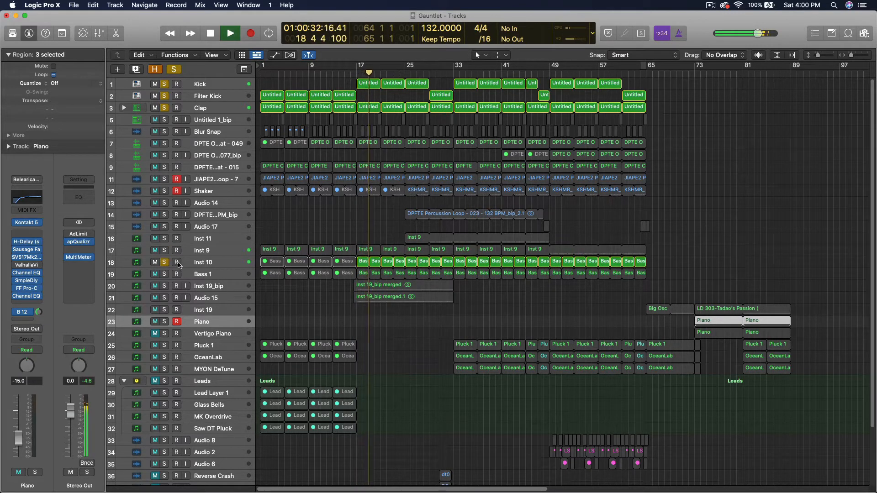
{"action": "left_click", "coordinate": [165, 274]}
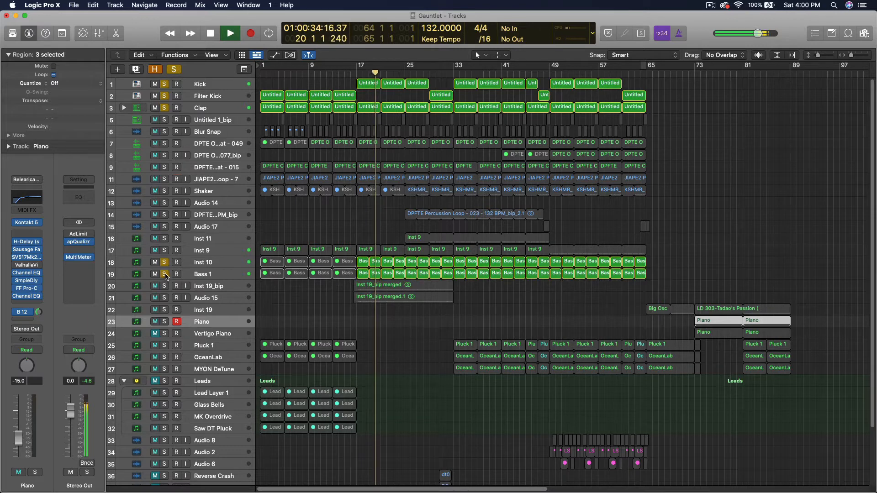
{"action": "left_click", "coordinate": [164, 262]}
{"action": "left_click", "coordinate": [203, 274]}
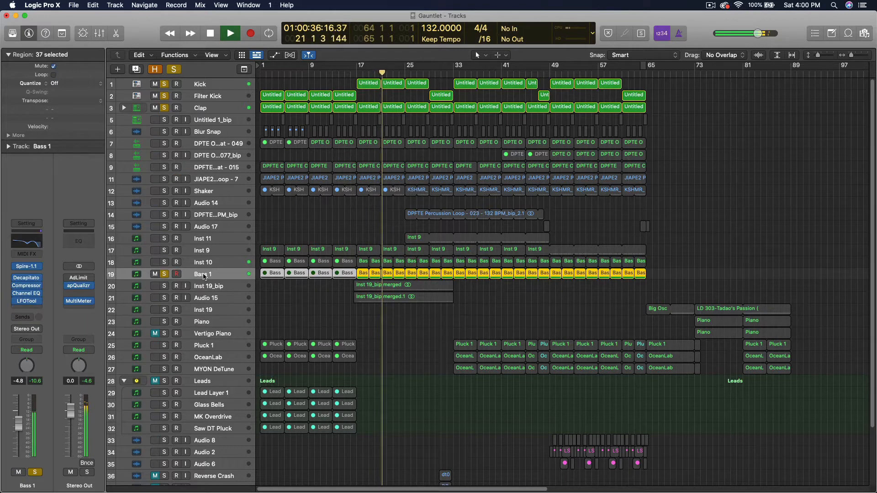
Solo Inst 10 and Inst 9 together with Bass 1, listen to the combined layers and stop playback.
{"action": "left_click", "coordinate": [165, 262]}
{"action": "left_click", "coordinate": [165, 255]}
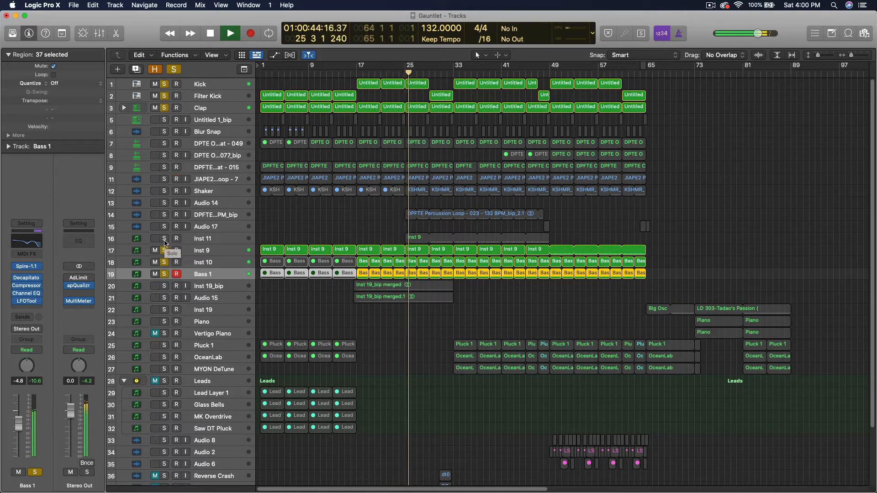
{"action": "key", "text": "space"}
Unsolo the three bass layers, solo Inst 11 with the drums and play from bar 25.
{"action": "left_click", "coordinate": [165, 251]}
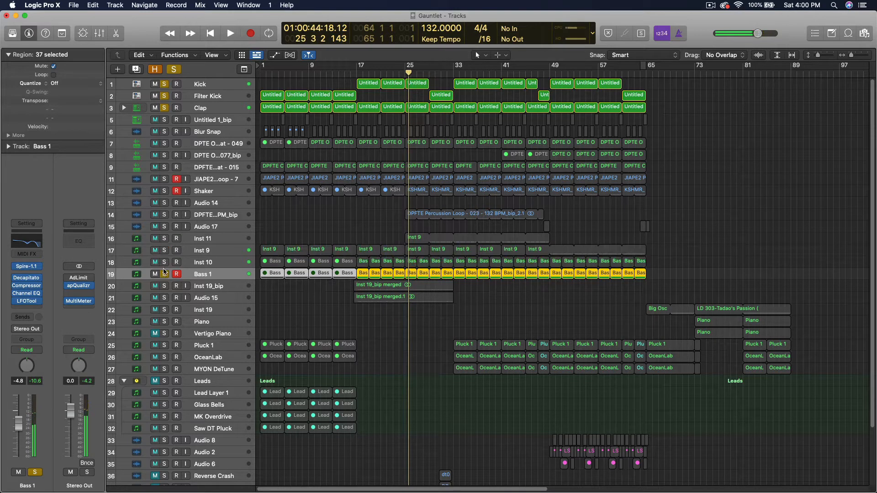
{"action": "left_click", "coordinate": [164, 239]}
{"action": "left_click", "coordinate": [405, 73]}
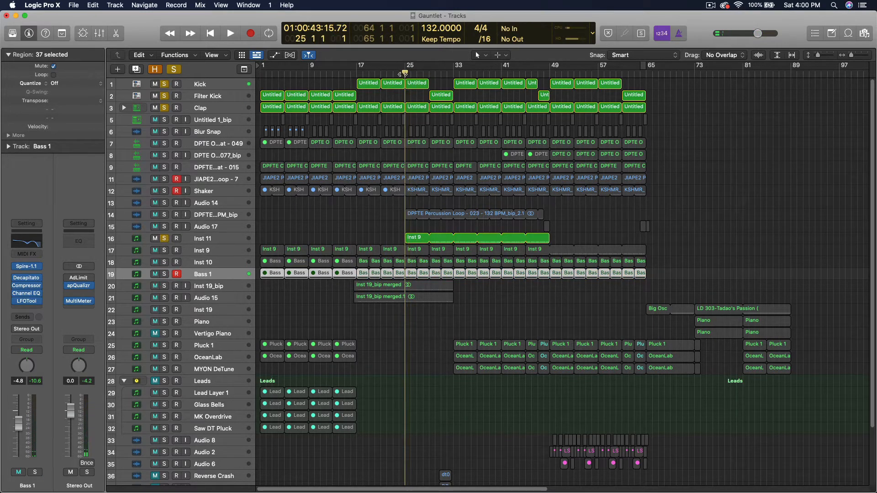
{"action": "key", "text": "space"}
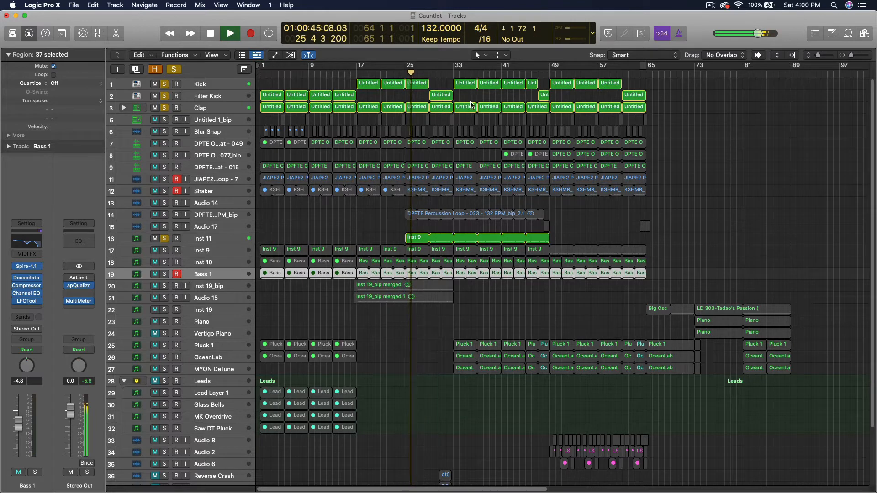
Play from bar 33, adding the percussion tracks from Untitled 1_bip down to Audio 17 to the solo, and stop.
{"action": "left_click", "coordinate": [453, 73]}
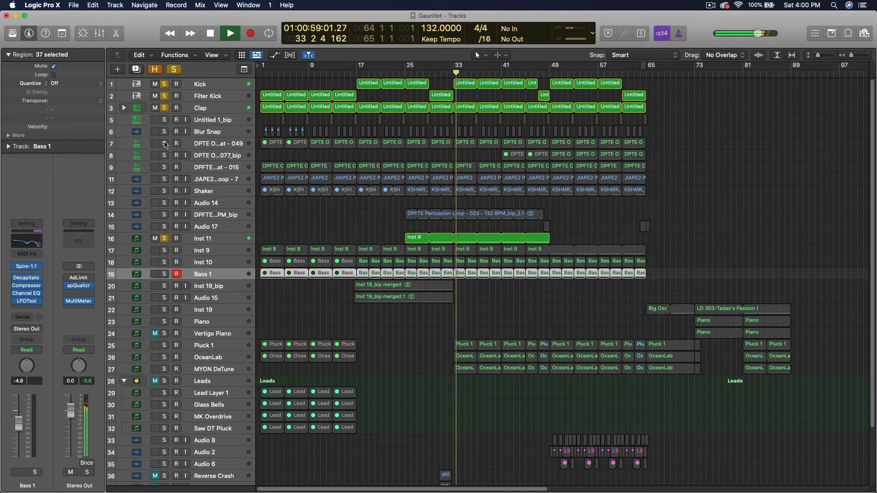
{"action": "left_click_drag", "start_coordinate": [165, 120], "coordinate": [165, 215]}
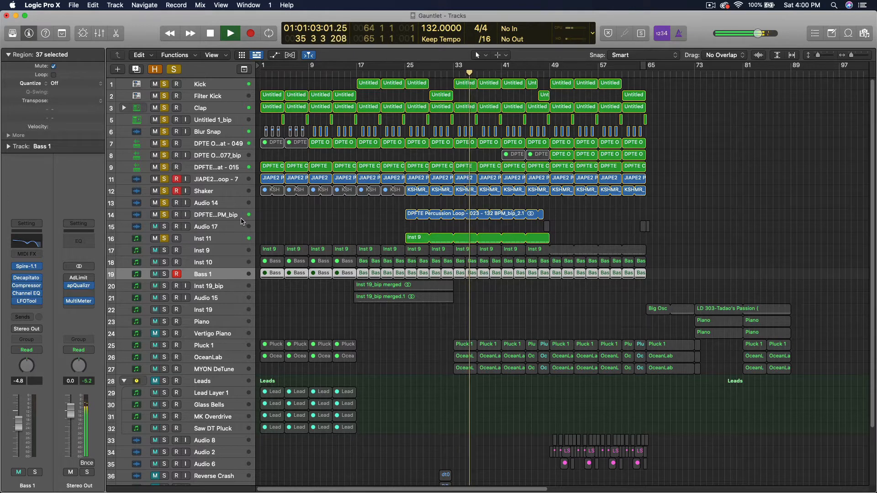
{"action": "left_click", "coordinate": [165, 227]}
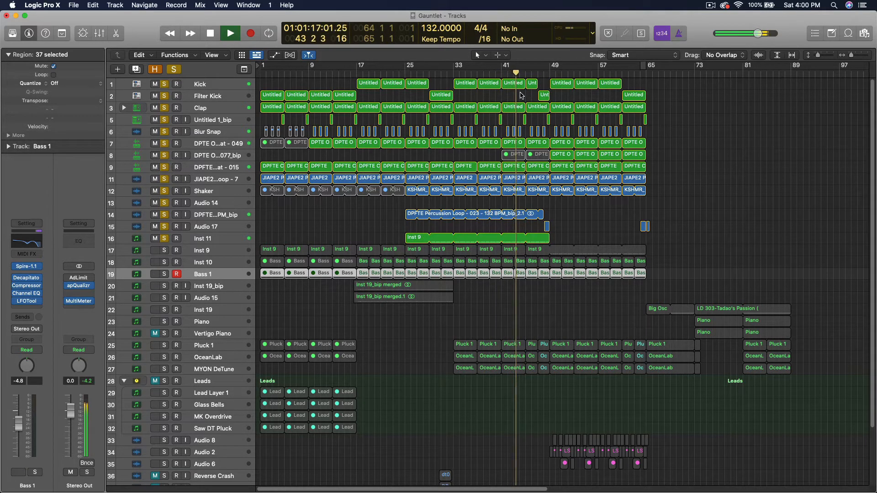
{"action": "key", "text": "space"}
Select Inst 11, clear all solos and play the full arrangement from bar 47 for a short passage.
{"action": "left_click", "coordinate": [203, 241]}
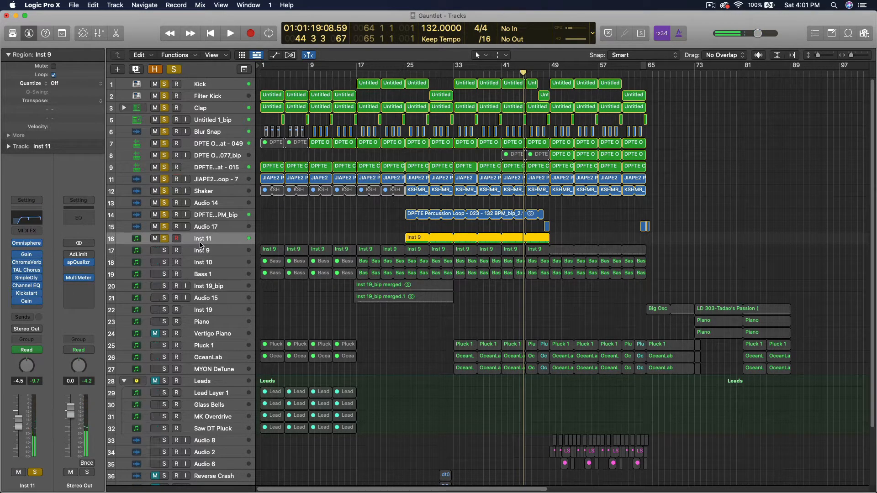
{"action": "left_click", "coordinate": [173, 70]}
{"action": "left_click", "coordinate": [538, 73]}
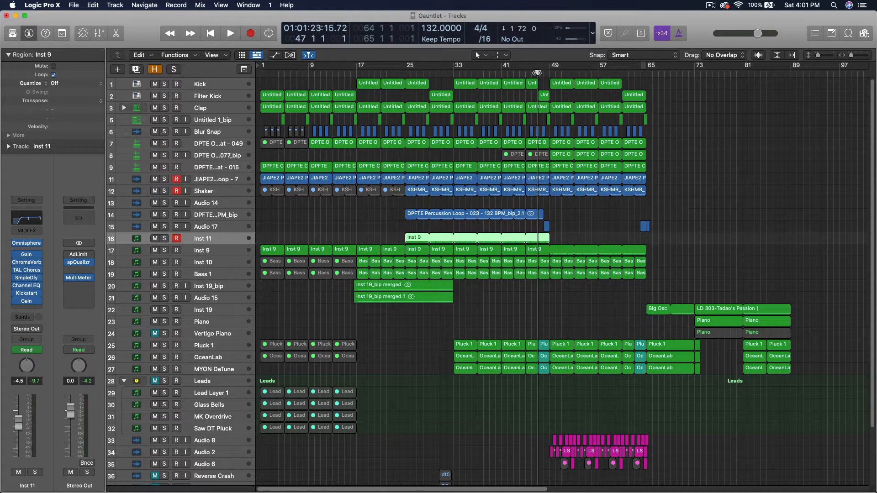
{"action": "key", "text": "space"}
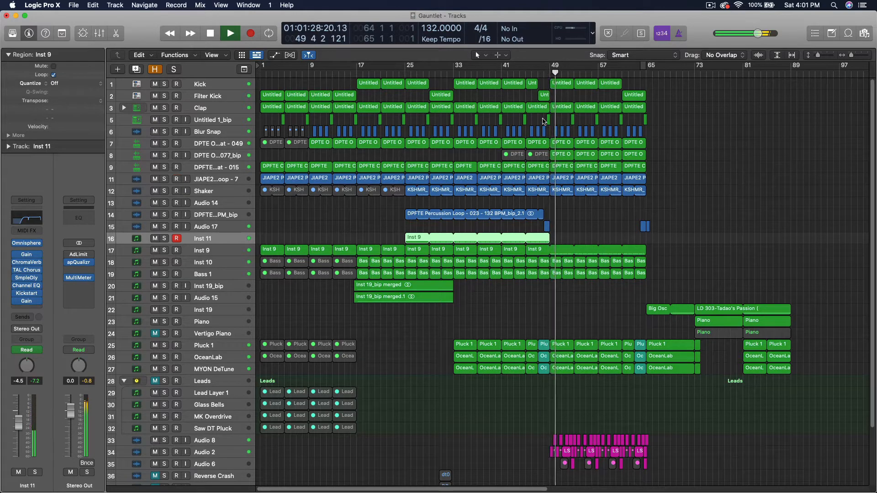
{"action": "key", "text": "space"}
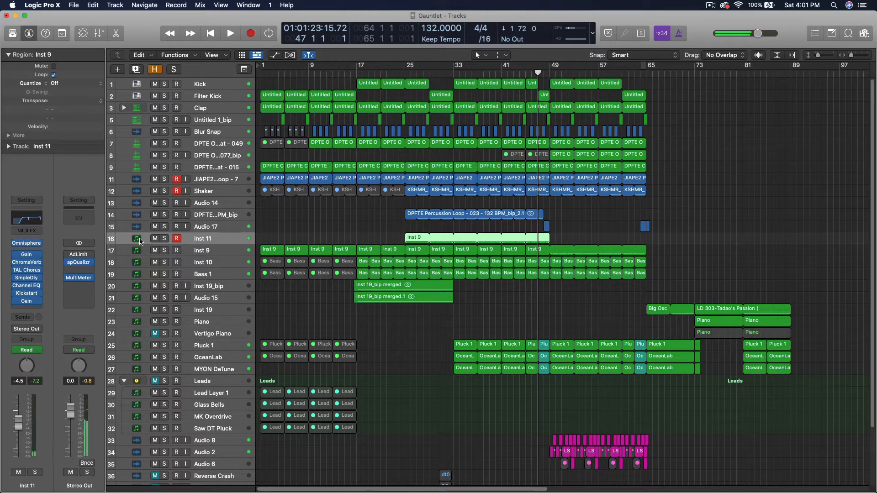
Solo all drum and percussion tracks from Kick to Audio 17 and play them from around bar 45.
{"action": "left_click", "coordinate": [165, 227]}
{"action": "left_click_drag", "start_coordinate": [164, 227], "coordinate": [164, 85]}
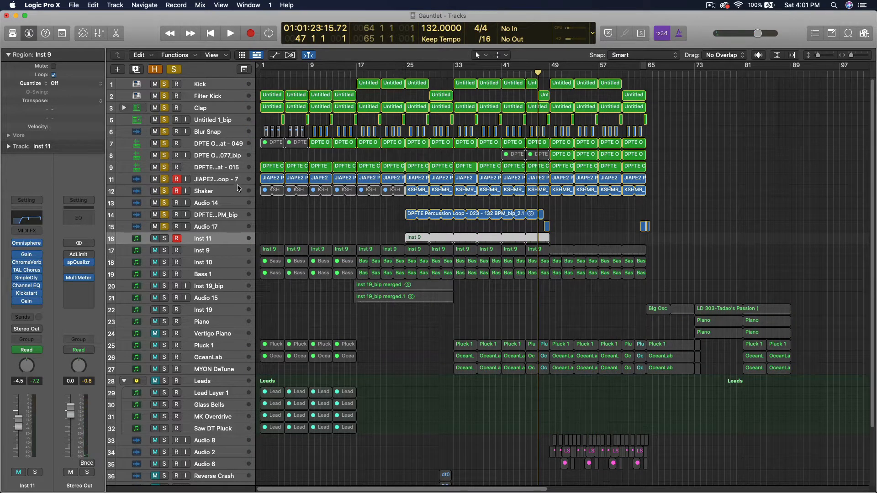
{"action": "key", "text": "space"}
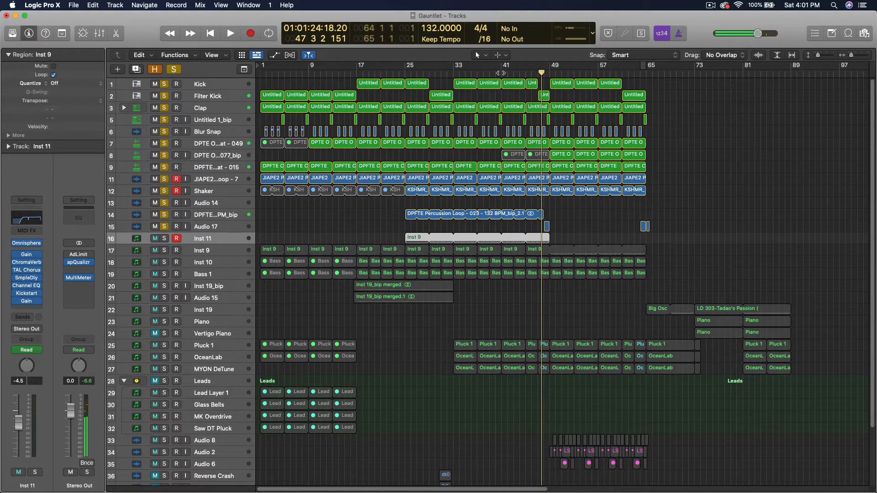
{"action": "left_click", "coordinate": [513, 72]}
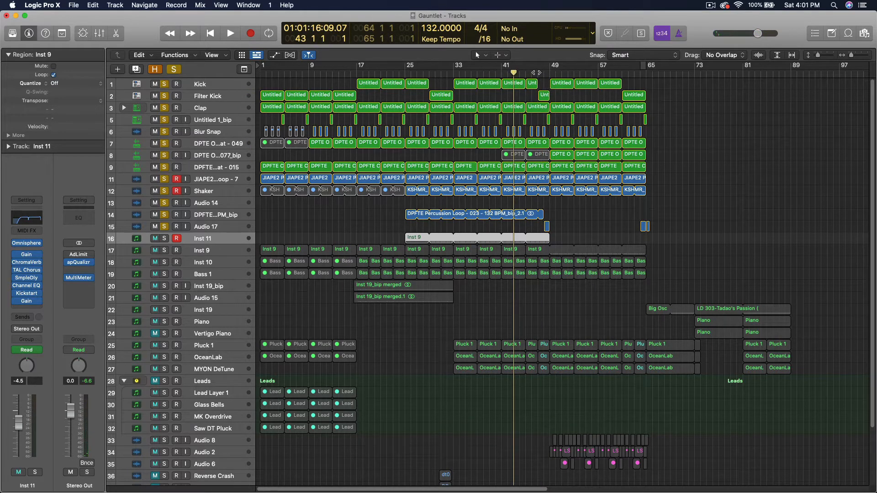
{"action": "left_click", "coordinate": [525, 71]}
{"action": "key", "text": "space"}
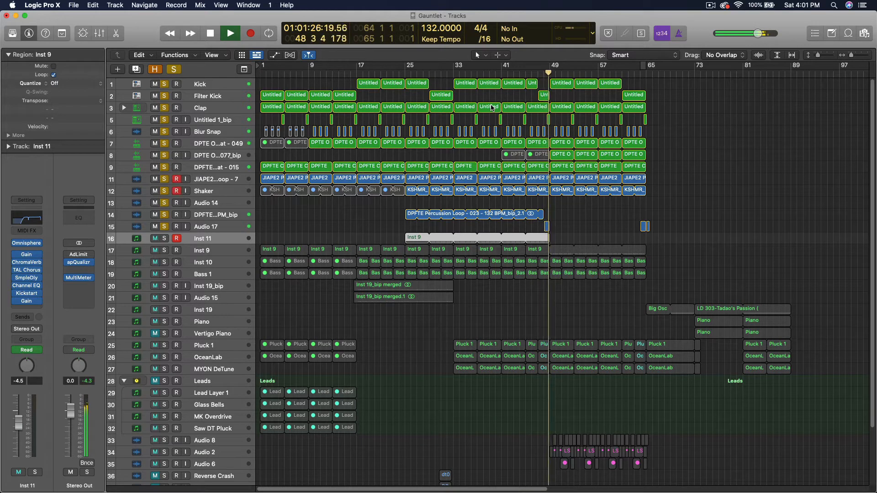
Clear all solos, play a short passage of the full arrangement from bar 50 and stop.
{"action": "left_click", "coordinate": [175, 69]}
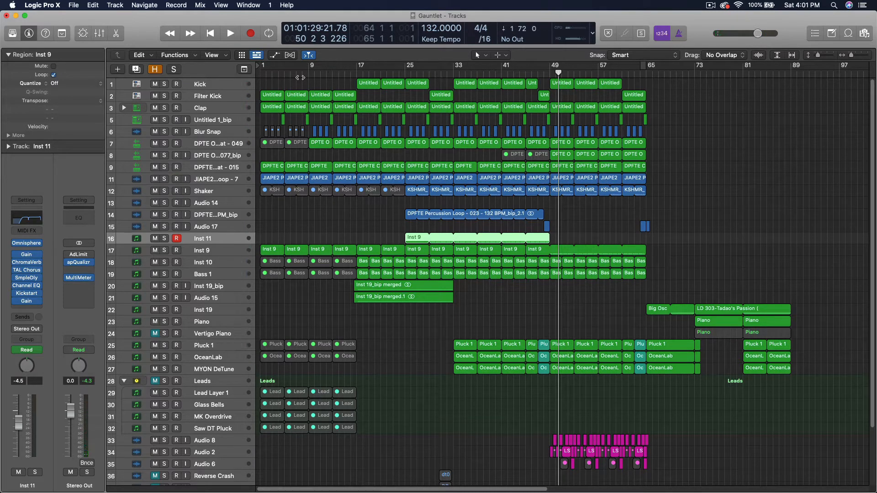
{"action": "key", "text": "space"}
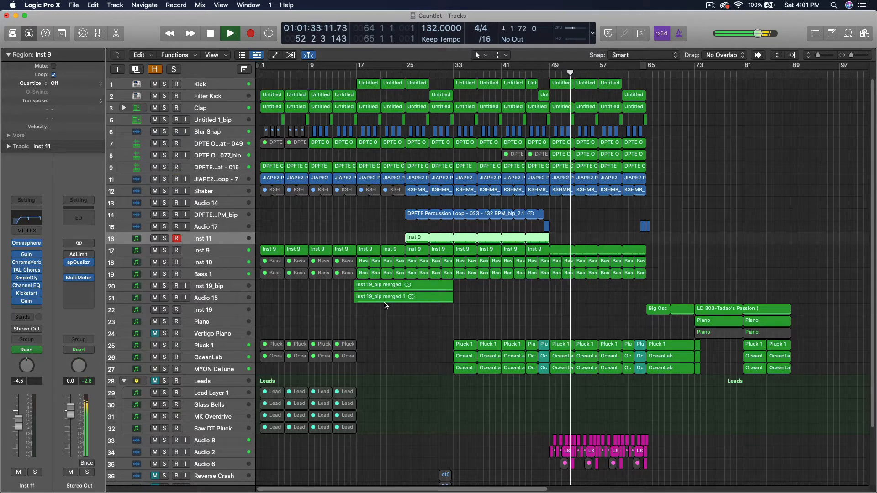
{"action": "key", "text": "space"}
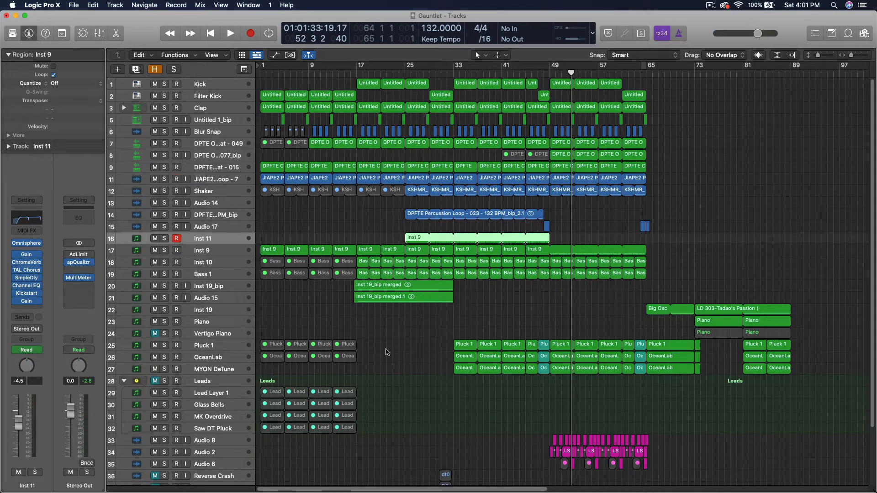
Select and solo the MYON DeTune track and play it from bar 33.
{"action": "left_click", "coordinate": [206, 373]}
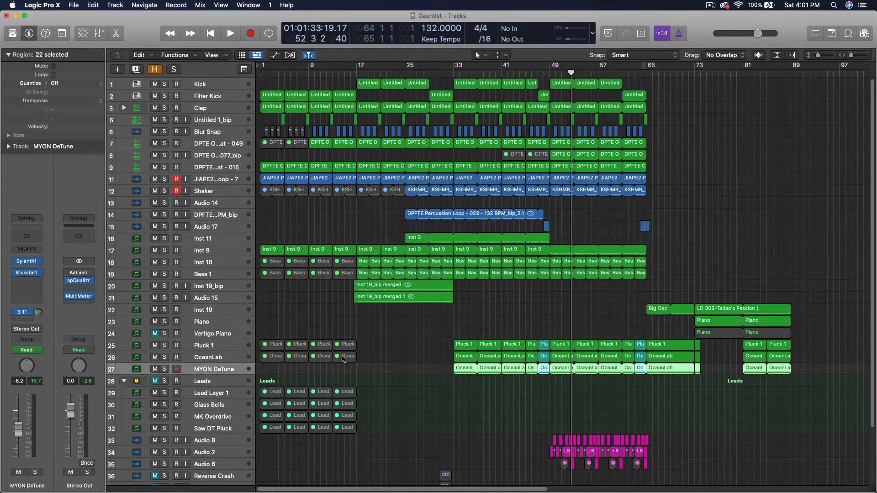
{"action": "left_click", "coordinate": [450, 70]}
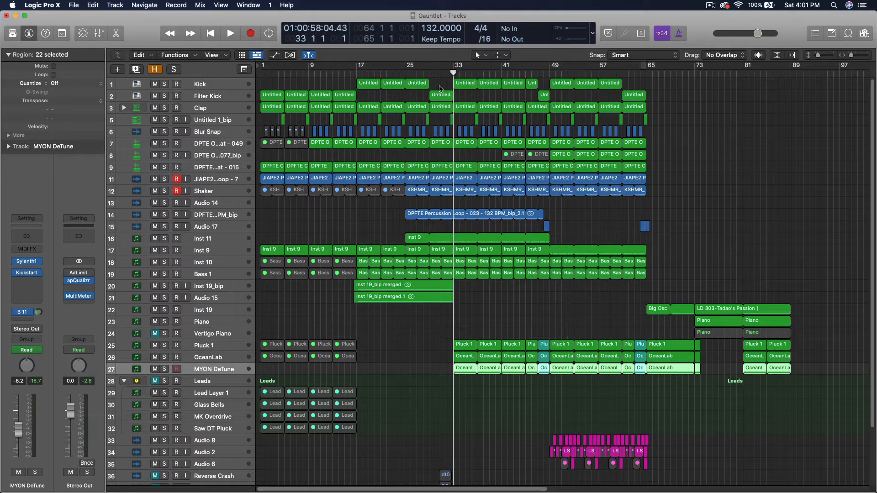
{"action": "left_click", "coordinate": [164, 369]}
{"action": "key", "text": "space"}
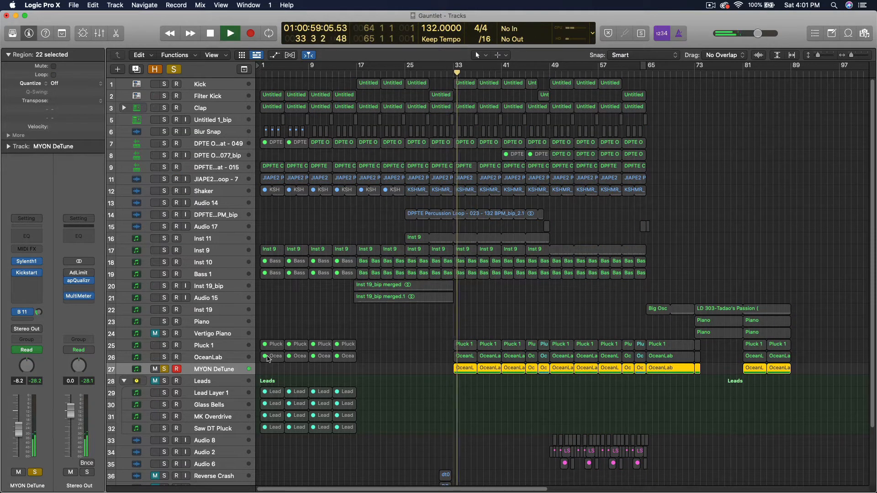
Stop playback, open MYON DeTune's Sylenth1 instrument and step to the previous preset and back to MYON_PL - My Love.
{"action": "key", "text": "space"}
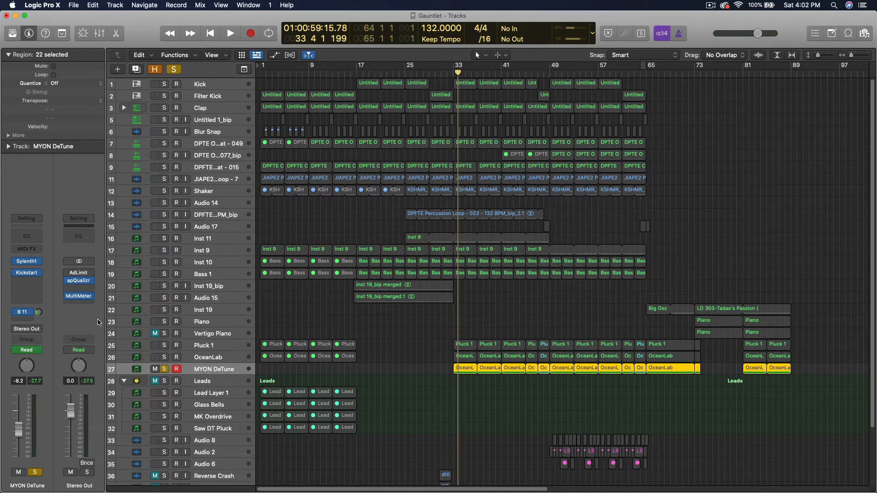
{"action": "left_click", "coordinate": [28, 262]}
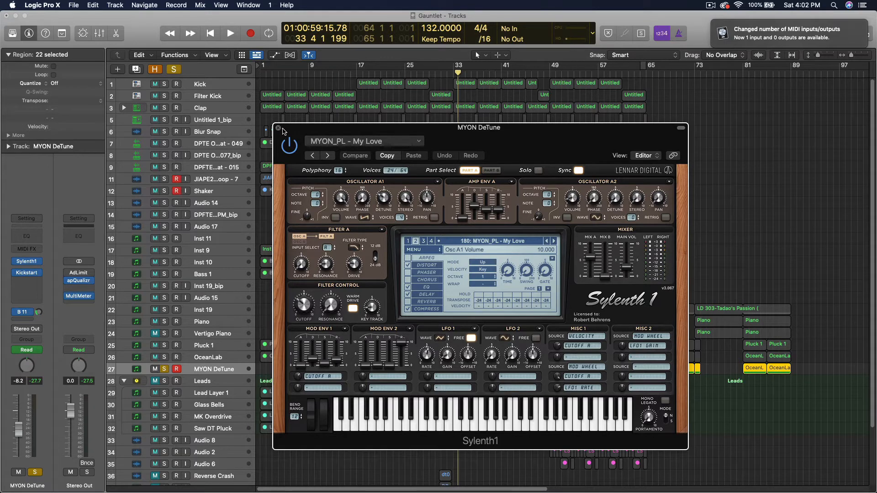
{"action": "left_click", "coordinate": [313, 156]}
{"action": "left_click", "coordinate": [327, 156]}
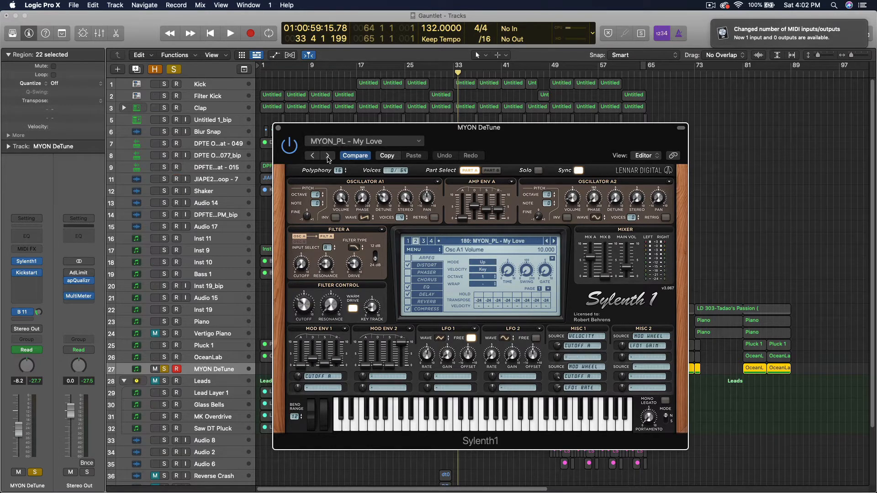
Audition the preset, toggle Compare to return to the edited sound, play a short passage again and hide the plug-in window.
{"action": "key", "text": "space"}
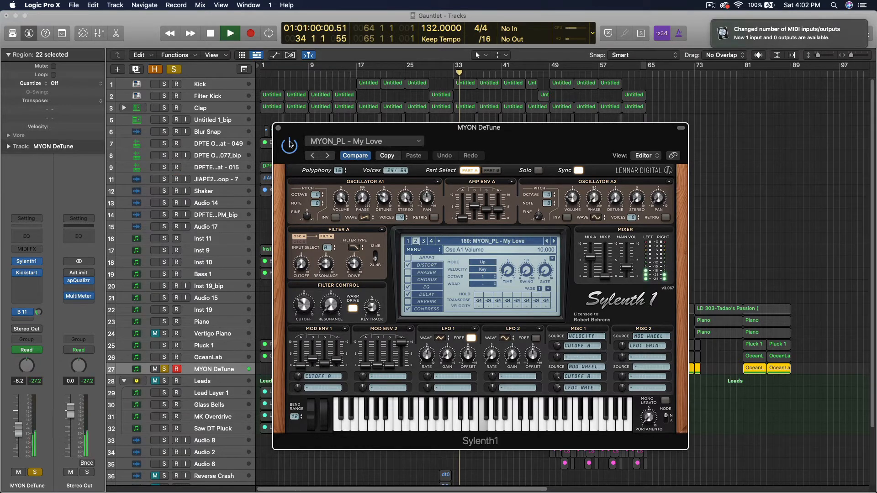
{"action": "key", "text": "space"}
{"action": "left_click", "coordinate": [357, 158]}
{"action": "key", "text": "space"}
{"action": "key", "text": "space"}
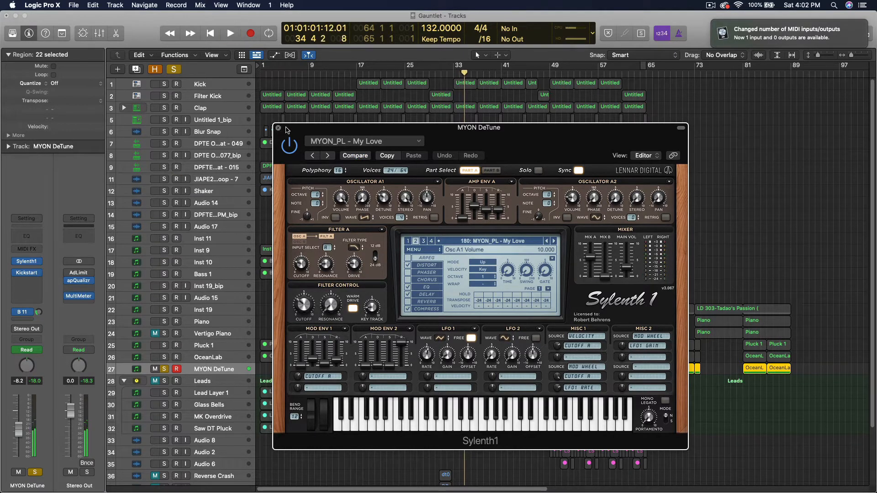
{"action": "key", "text": "v"}
Play MYON DeTune from bar 33, adding OceanLab and Pluck 1 to the solo for a combined pluck audition.
{"action": "left_click", "coordinate": [454, 72]}
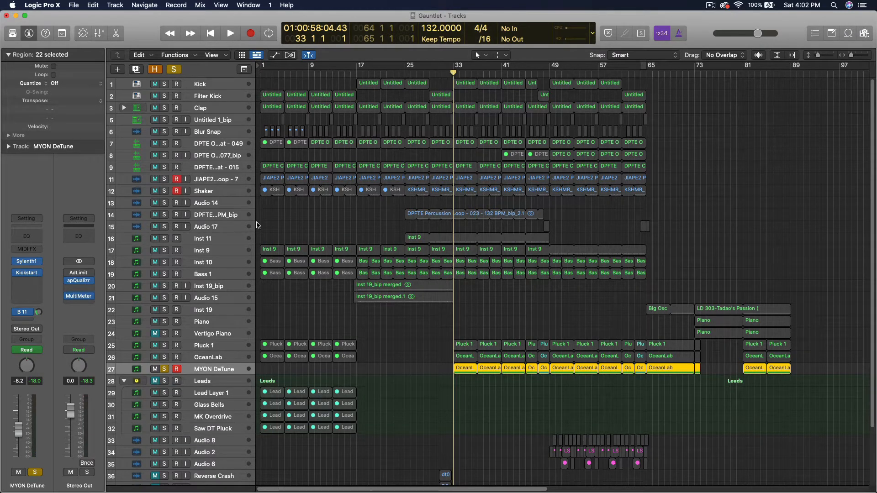
{"action": "key", "text": "space"}
{"action": "key", "text": "space"}
{"action": "left_click", "coordinate": [164, 357]}
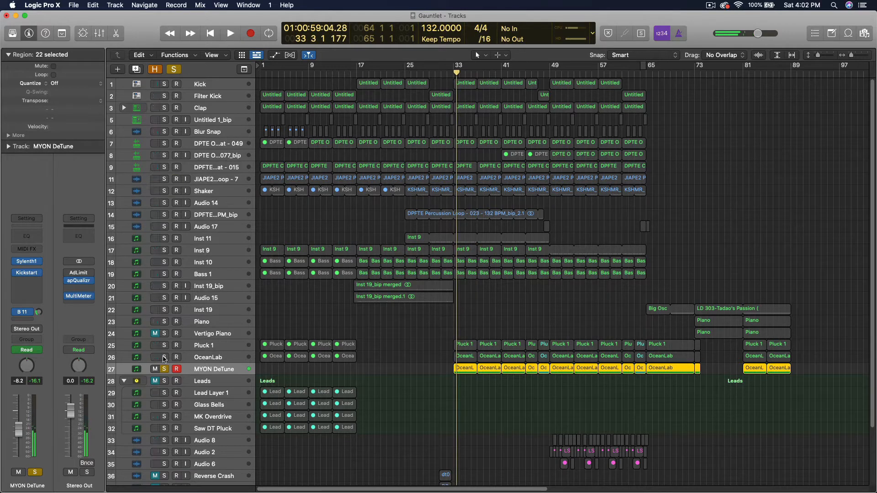
{"action": "key", "text": "space"}
{"action": "left_click", "coordinate": [164, 346]}
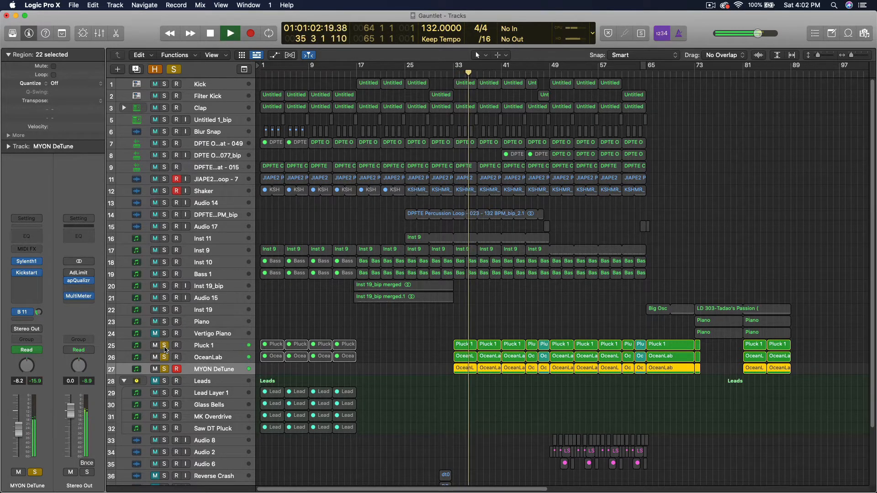
Show the track automation and replay the three soloed pluck layers from bar 33.
{"action": "key", "text": "a"}
{"action": "key", "text": "a"}
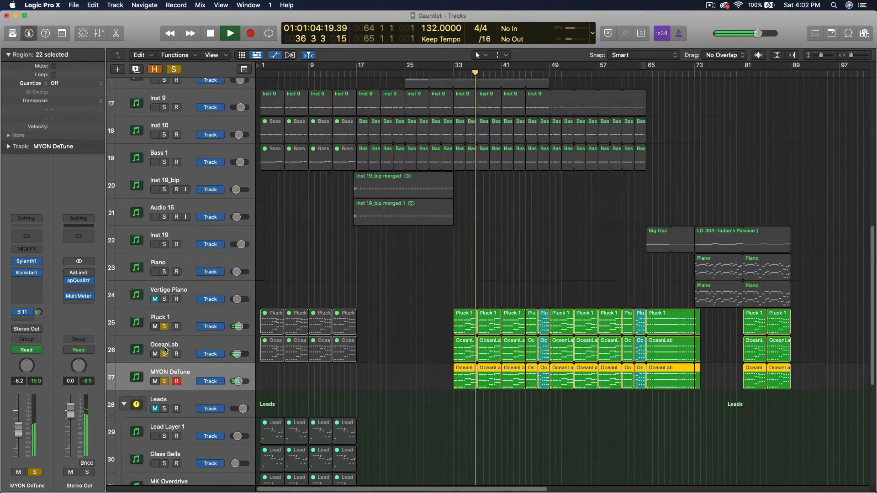
{"action": "key", "text": "a"}
{"action": "key", "text": "space"}
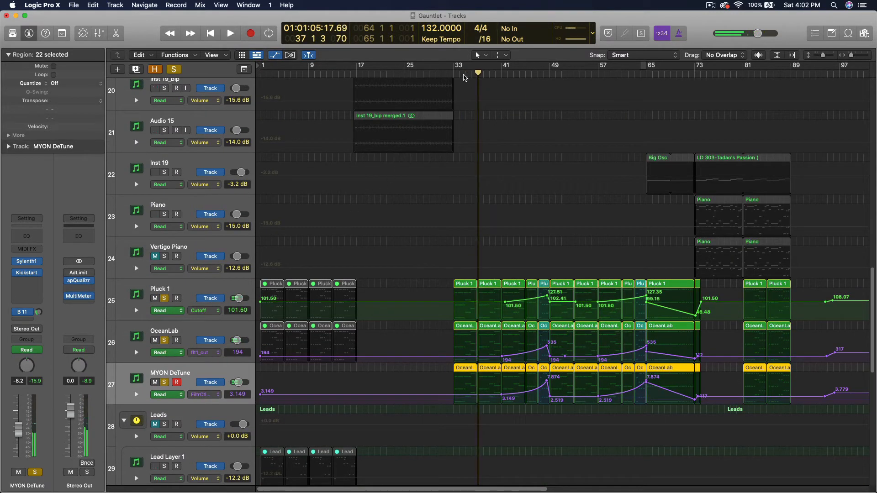
{"action": "left_click", "coordinate": [452, 72]}
{"action": "key", "text": "space"}
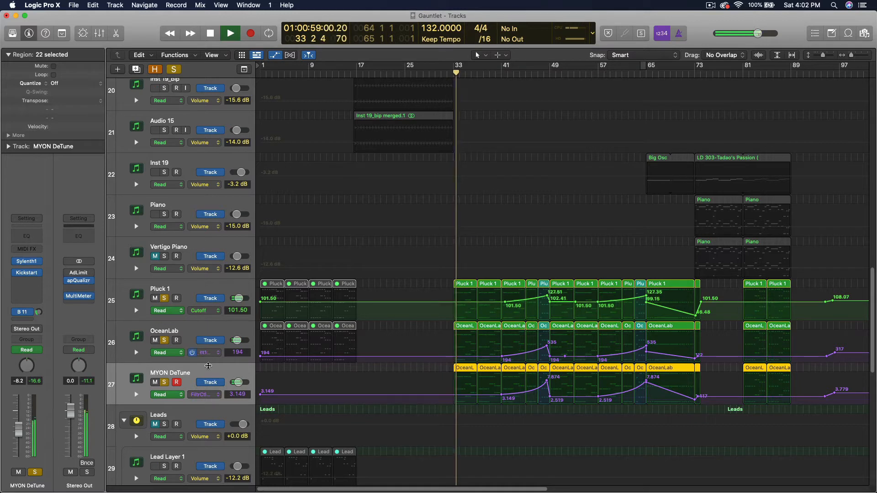
Take MYON DeTune out of the solo, add it back and play through the filter automation rise to about bar 49.
{"action": "left_click", "coordinate": [164, 383]}
{"action": "key", "text": "space"}
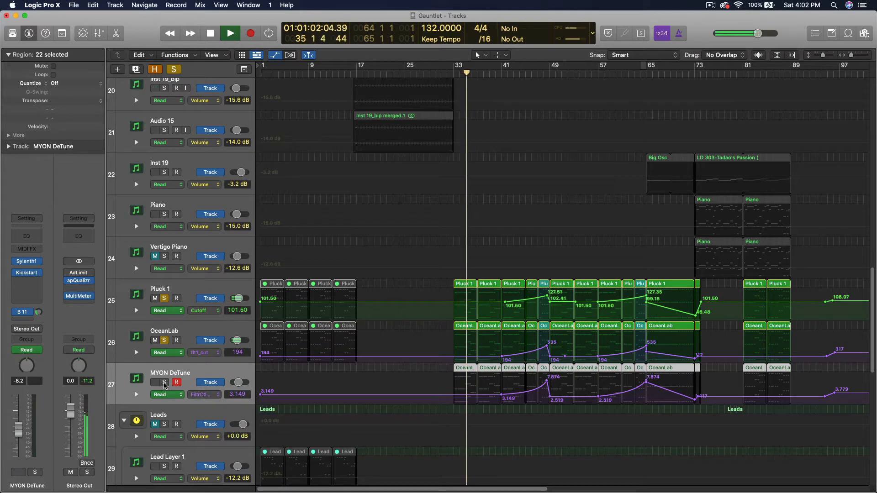
{"action": "left_click", "coordinate": [165, 383]}
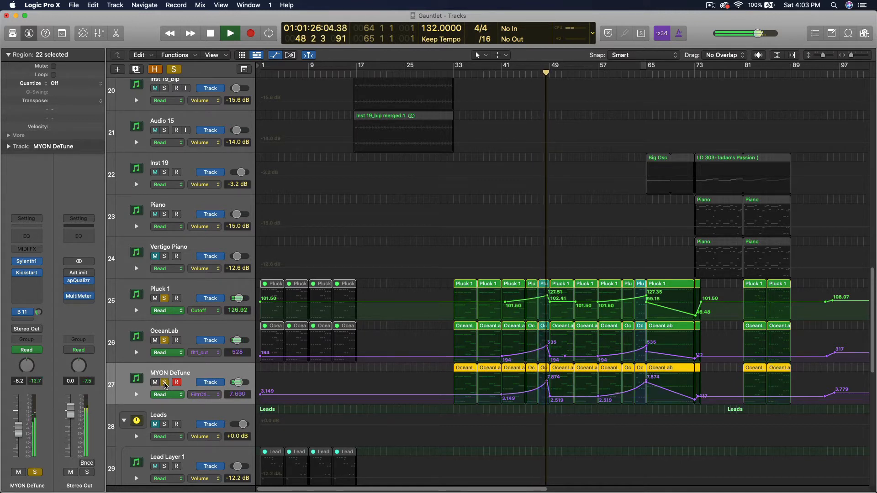
{"action": "key", "text": "space"}
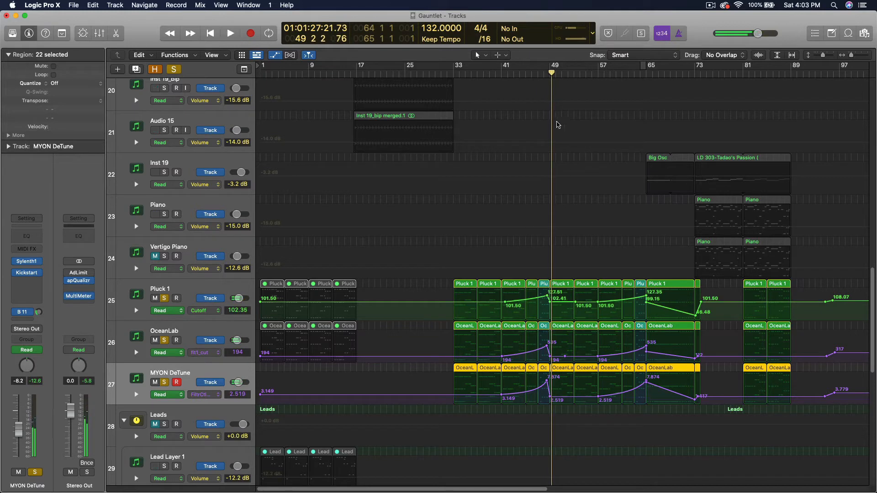
Play the soloed plucks from bar 113, clear all solos and listen to the full arrangement until about bar 122.
{"action": "left_click", "coordinate": [535, 75]}
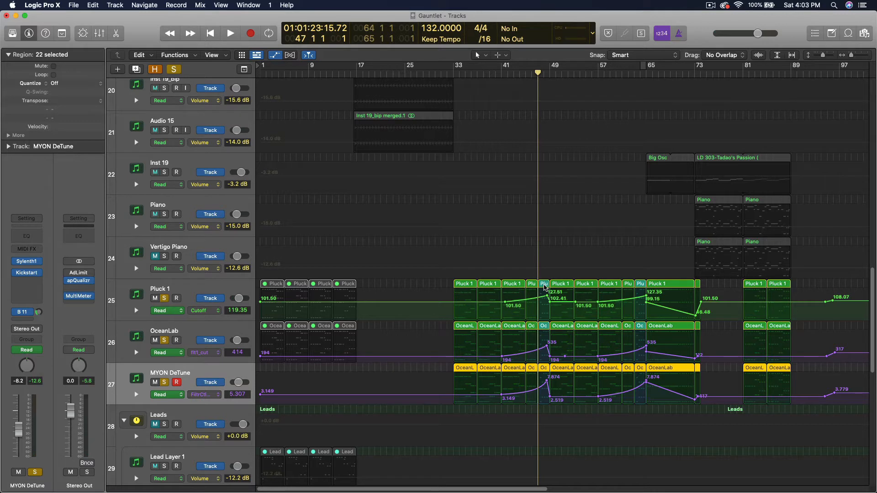
{"action": "scroll", "coordinate": [544, 286], "scroll_direction": "right", "scroll_amount": 15}
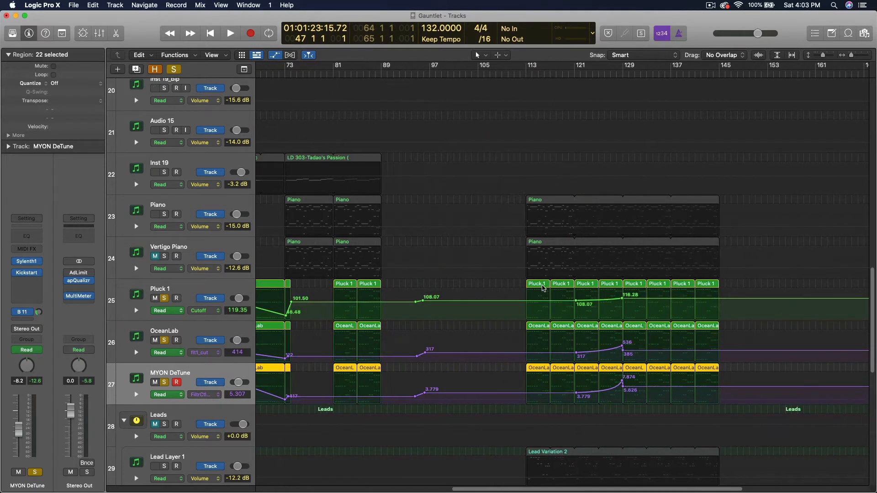
{"action": "left_click", "coordinate": [303, 71]}
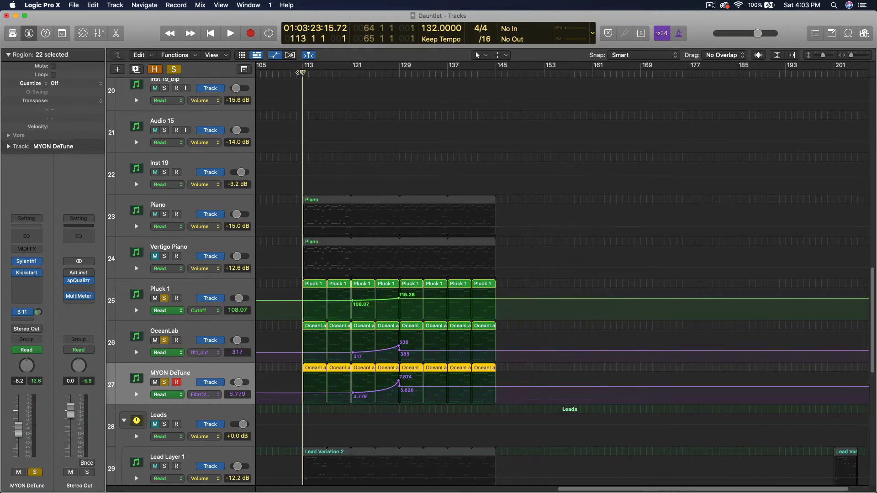
{"action": "key", "text": "space"}
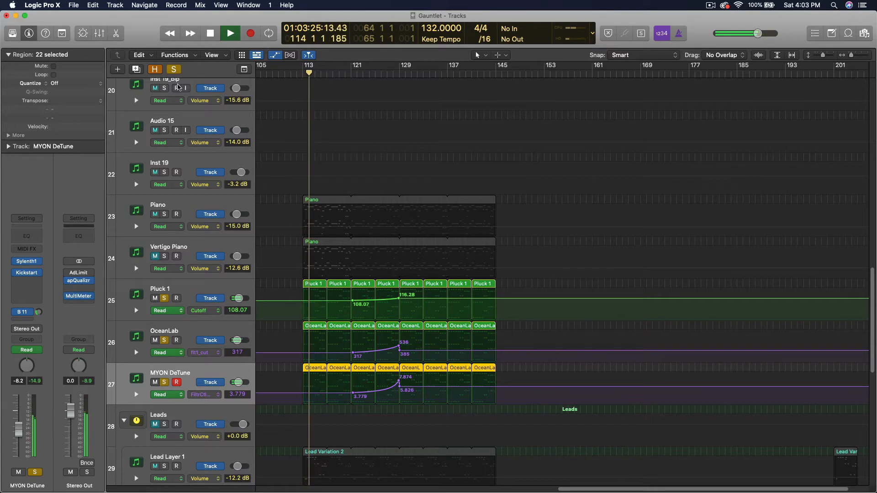
{"action": "left_click", "coordinate": [173, 70]}
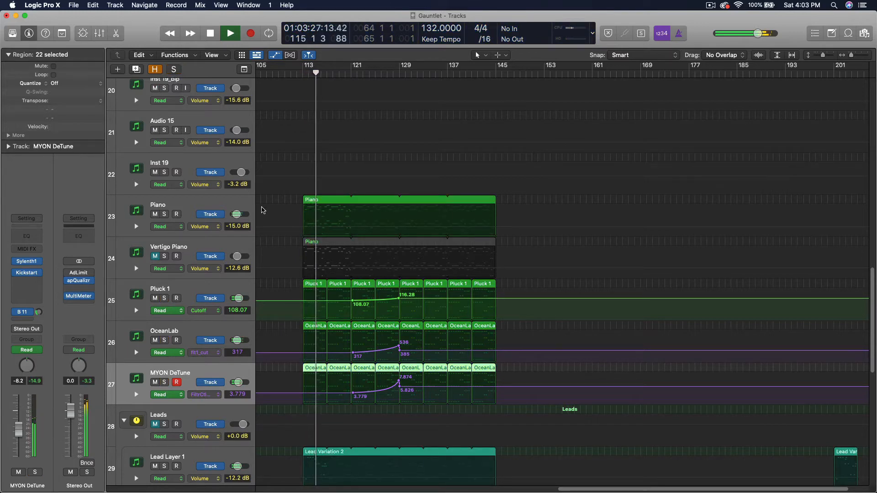
{"action": "scroll", "coordinate": [261, 211], "scroll_direction": "down", "scroll_amount": 8}
{"action": "scroll", "coordinate": [261, 212], "scroll_direction": "up", "scroll_amount": 8}
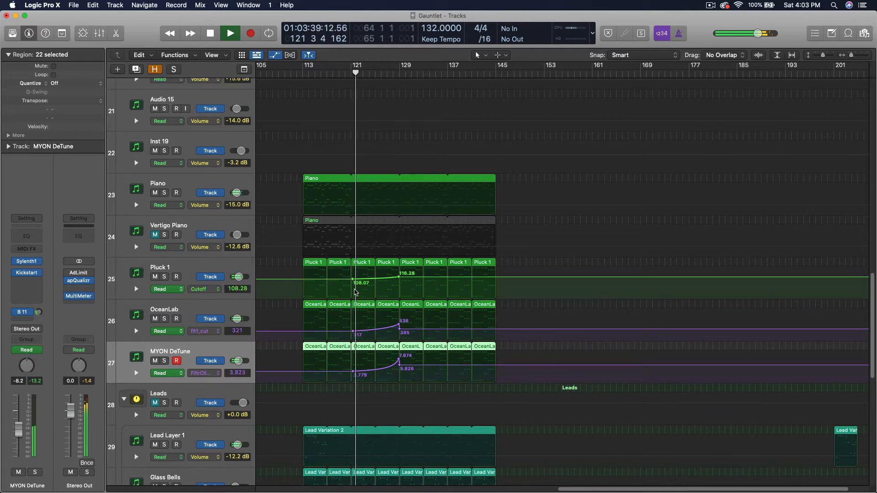
{"action": "scroll", "coordinate": [360, 291], "scroll_direction": "down", "scroll_amount": 10}
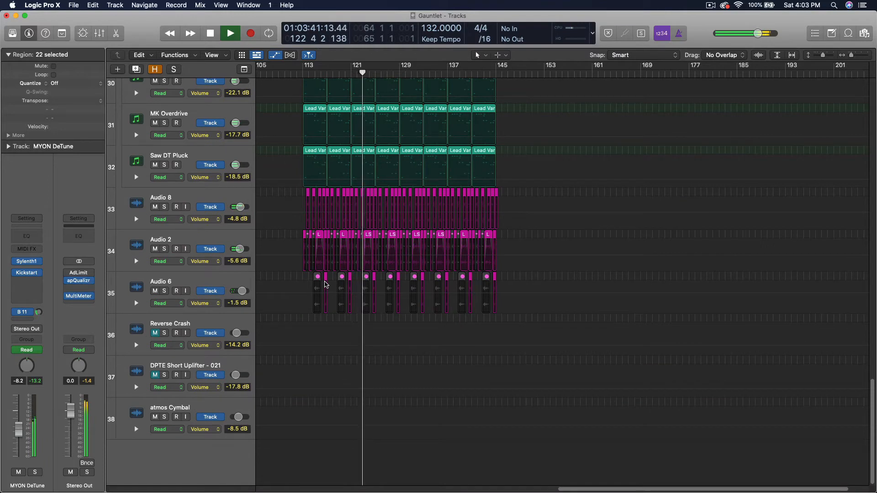
{"action": "key", "text": "space"}
Return the playhead to the start, hide the automation and zoom out to an overview of all tracks.
{"action": "key", "text": "Return"}
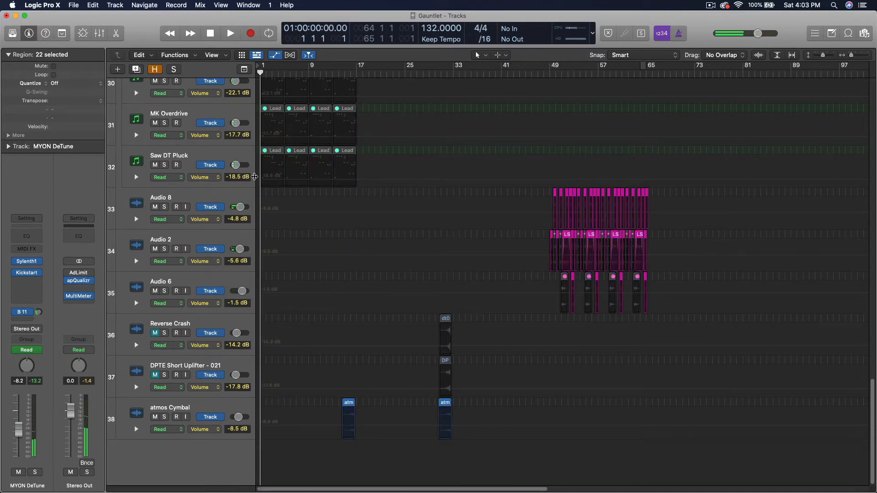
{"action": "scroll", "coordinate": [255, 177], "scroll_direction": "up", "scroll_amount": 15}
{"action": "key", "text": "a"}
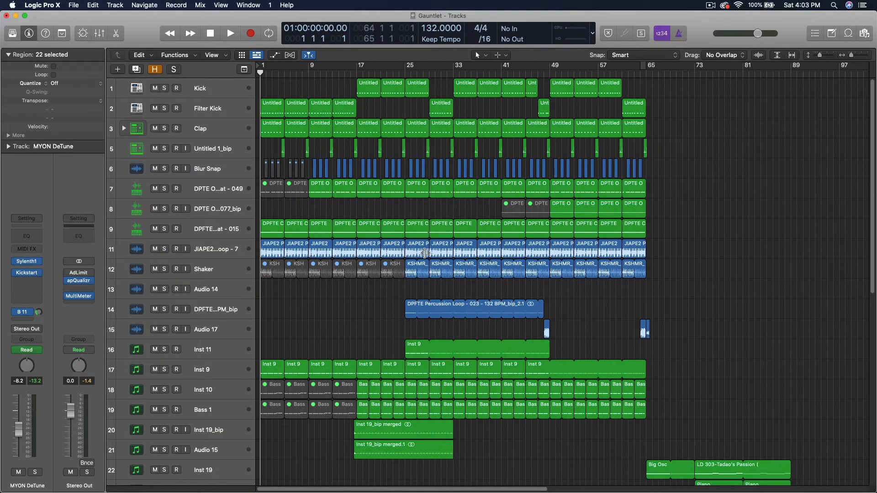
{"action": "scroll", "coordinate": [424, 247], "scroll_direction": "down", "scroll_amount": 3}
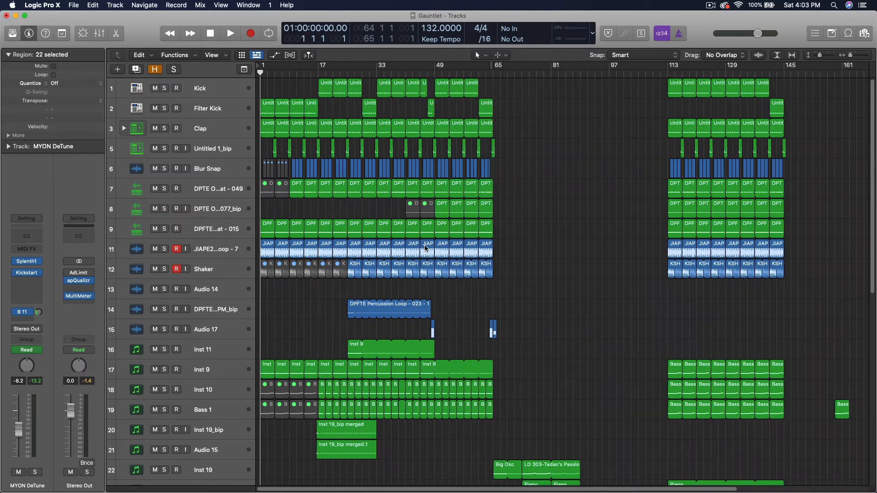
{"action": "scroll", "coordinate": [425, 247], "scroll_direction": "down", "scroll_amount": 3}
{"action": "scroll", "coordinate": [425, 245], "scroll_direction": "down", "scroll_amount": 3}
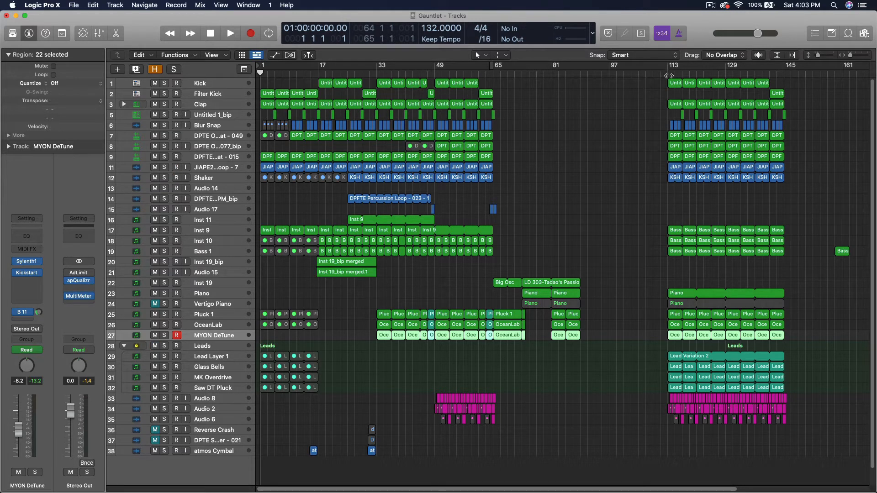
Solo the Piano track and the Leads stack and play them from bar 113 to about bar 117.
{"action": "left_click", "coordinate": [164, 293]}
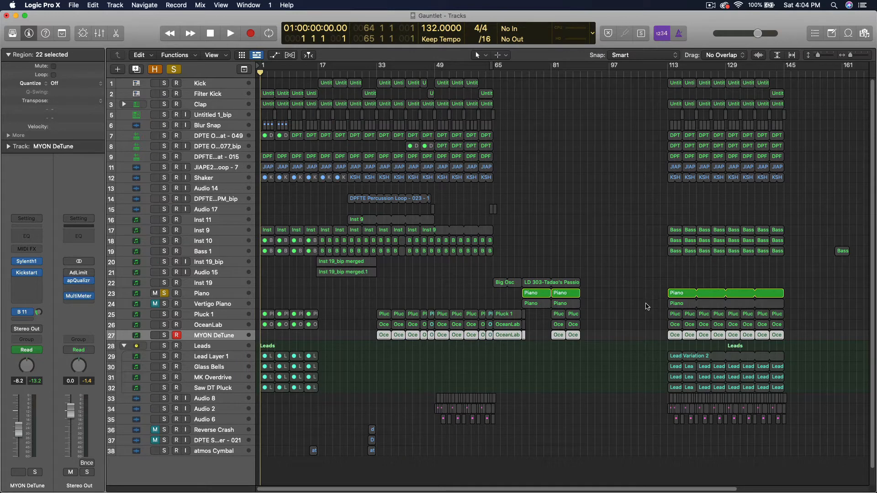
{"action": "left_click", "coordinate": [164, 346]}
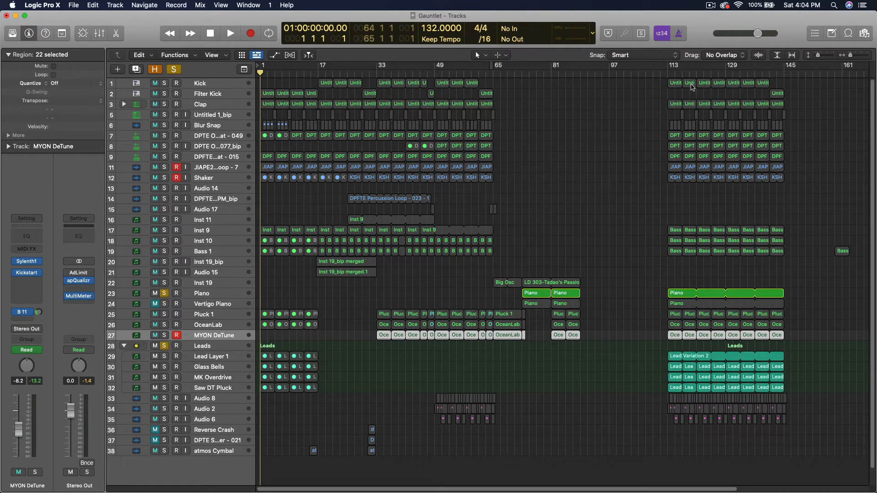
{"action": "left_click", "coordinate": [668, 73]}
{"action": "key", "text": "space"}
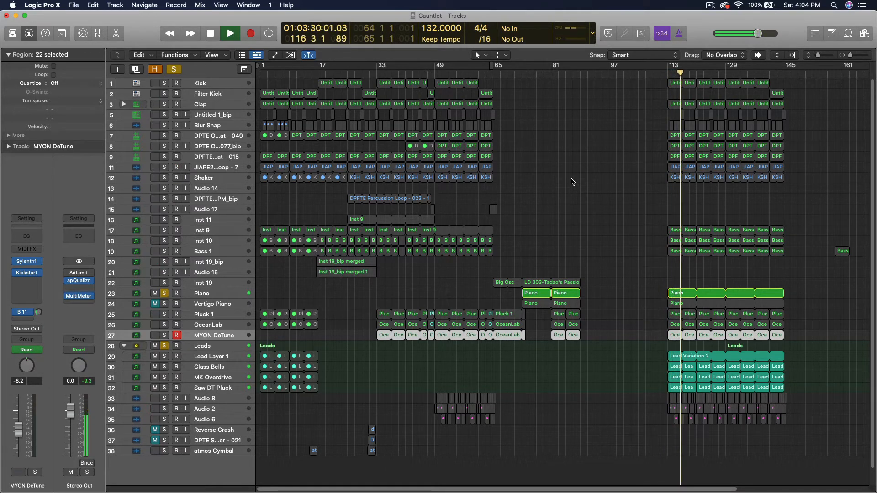
{"action": "key", "text": "space"}
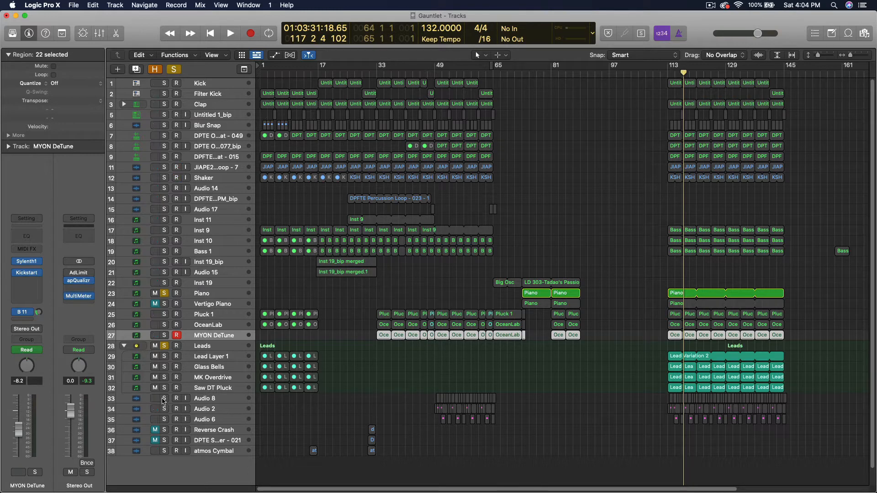
Add Audio 8, Audio 2 and Audio 6 to the solo and play on from bar 117 to about bar 120.
{"action": "left_click_drag", "start_coordinate": [164, 399], "coordinate": [164, 420]}
{"action": "key", "text": "space"}
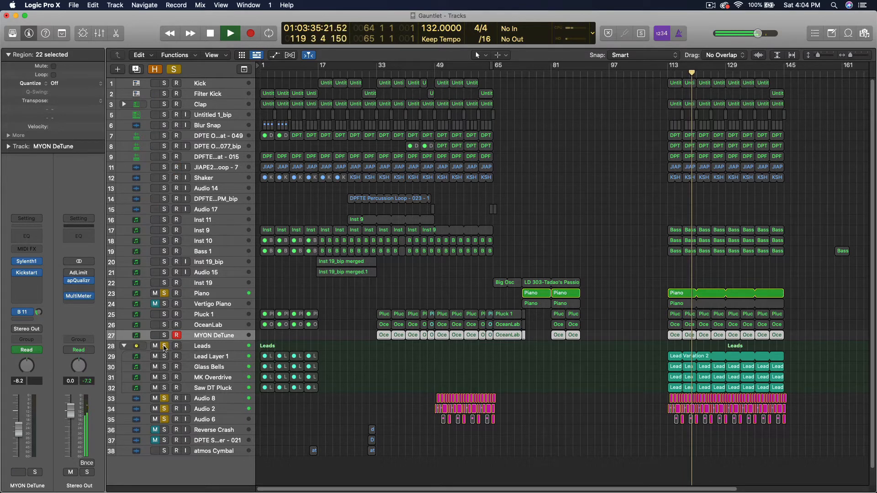
{"action": "key", "text": "space"}
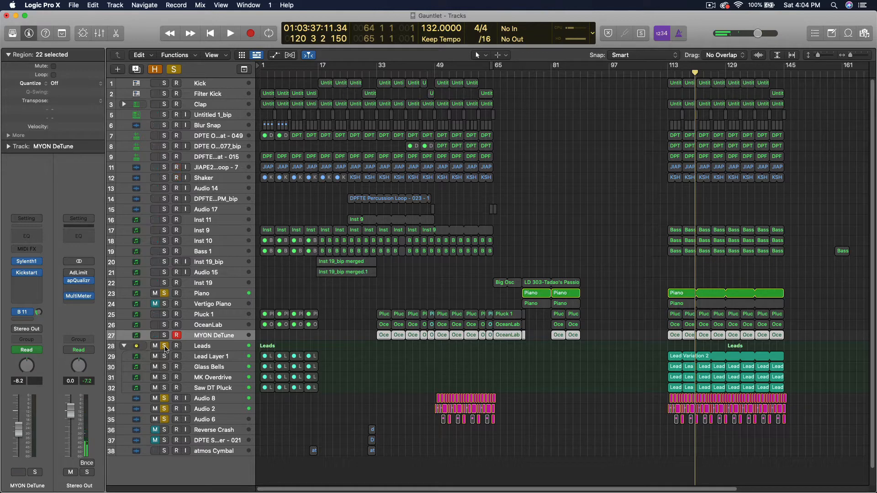
Remove the Leads stack from the solo and play the piano with the three audio tracks until about bar 126.
{"action": "left_click", "coordinate": [164, 345]}
{"action": "key", "text": "space"}
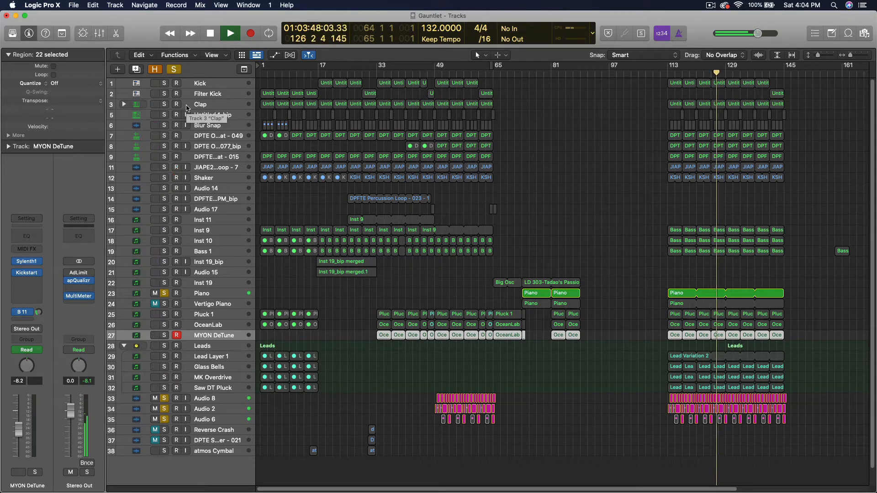
{"action": "key", "text": "space"}
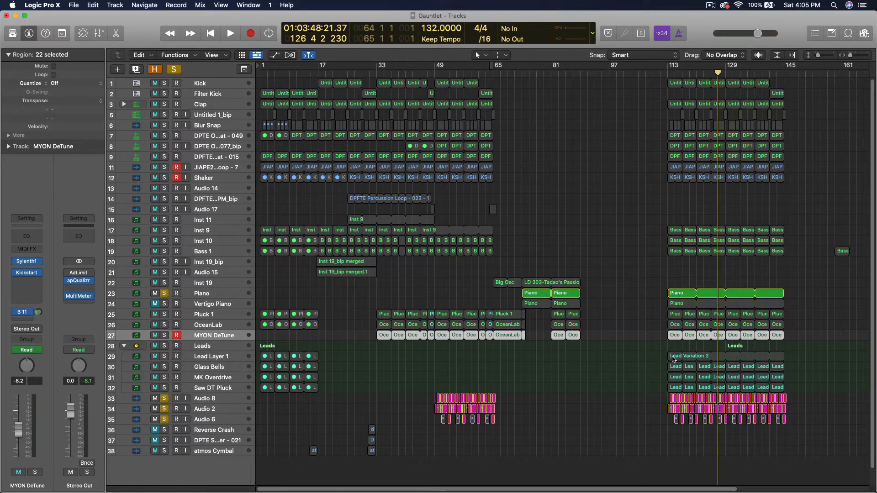
Move the Lead Variation 2 region and the first regions of Glass Bells, MK Overdrive and Saw DT Pluck from bar 113 to bar 145.
{"action": "left_click_drag", "start_coordinate": [670, 360], "coordinate": [789, 358]}
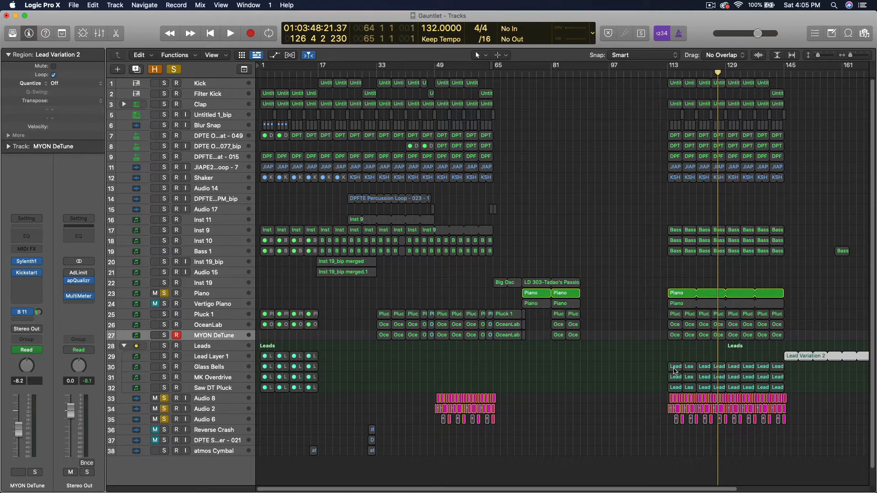
{"action": "left_click_drag", "start_coordinate": [664, 360], "coordinate": [791, 371]}
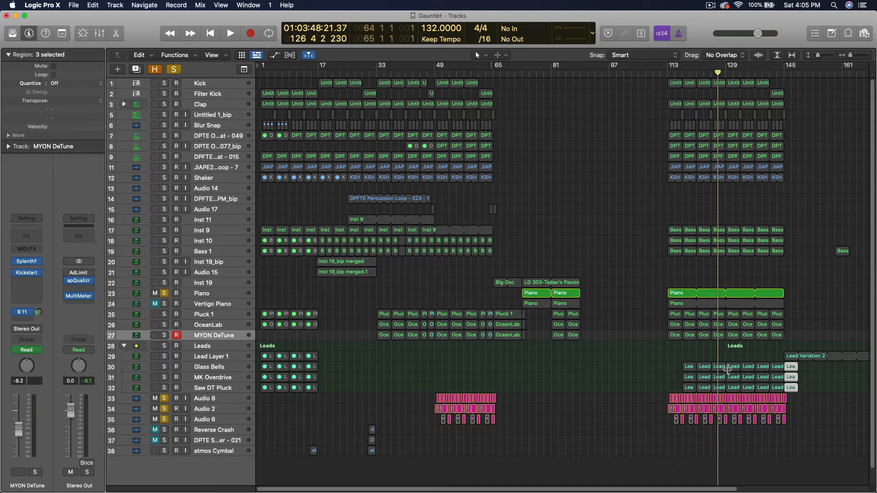
Undo the last region move and shift all Glass Bells, MK Overdrive and Saw DT Pluck regions after bar 113 to bar 145.
{"action": "key", "text": "super+z"}
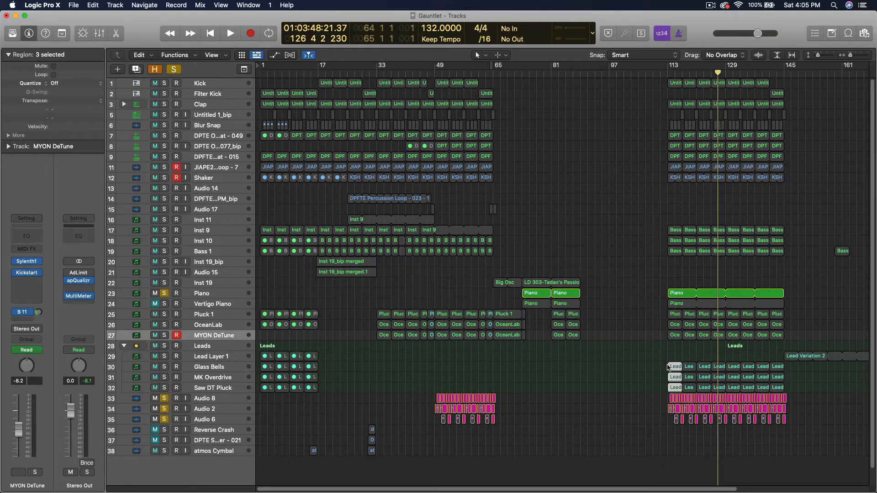
{"action": "left_click_drag", "start_coordinate": [663, 362], "coordinate": [786, 392]}
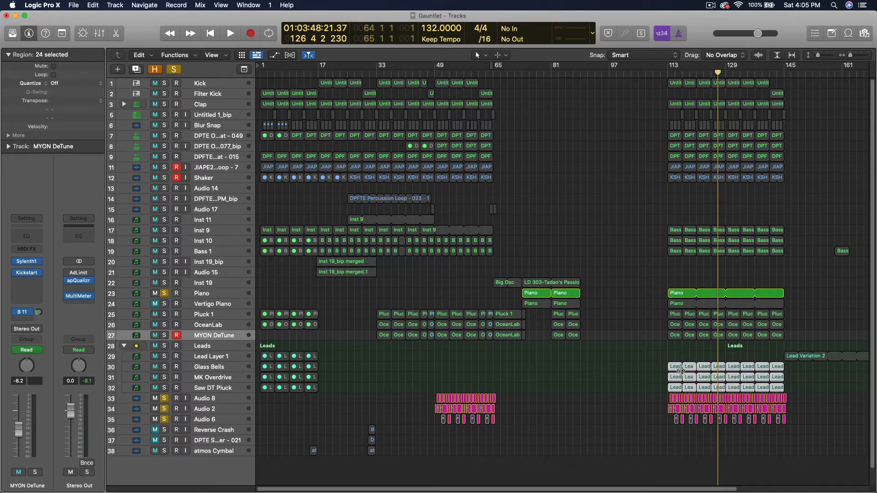
{"action": "left_click_drag", "start_coordinate": [704, 370], "coordinate": [820, 371]}
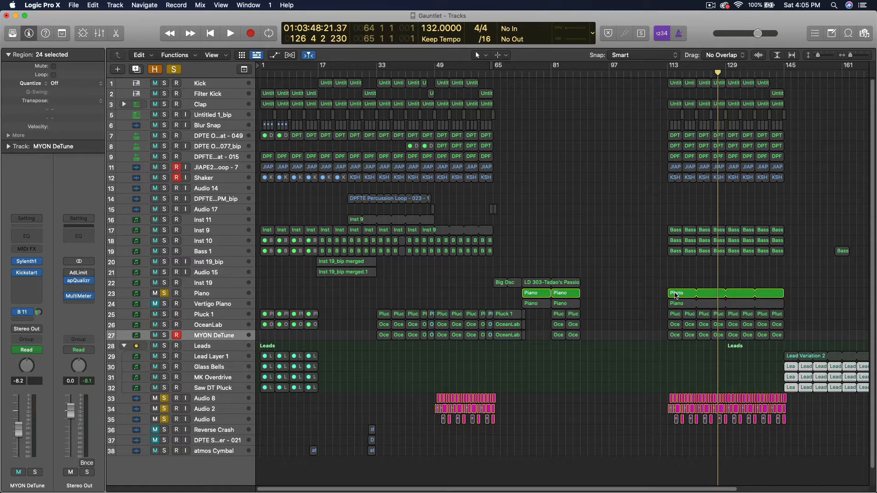
Copy the Piano region at bar 113 onto Lead Layer 1 and Inst 19, and add Inst 19 to the solo.
{"action": "left_click_drag", "start_coordinate": [676, 294], "coordinate": [674, 356]}
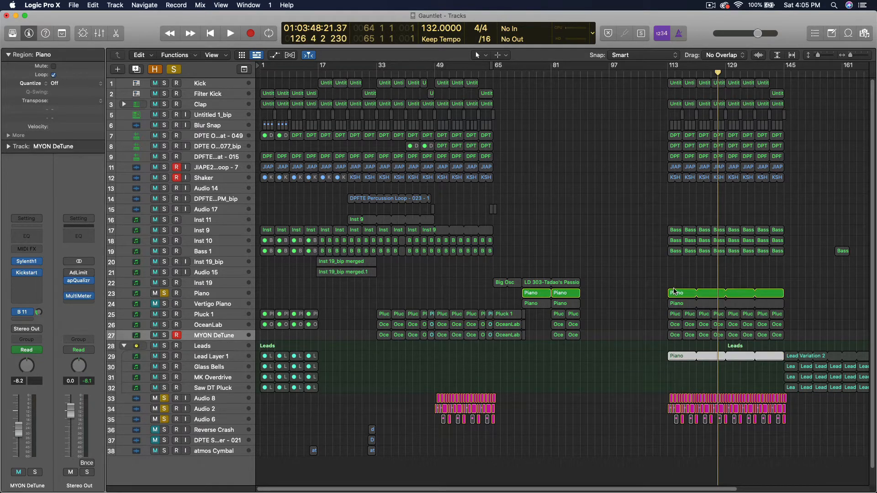
{"action": "left_click_drag", "start_coordinate": [676, 295], "coordinate": [676, 284]}
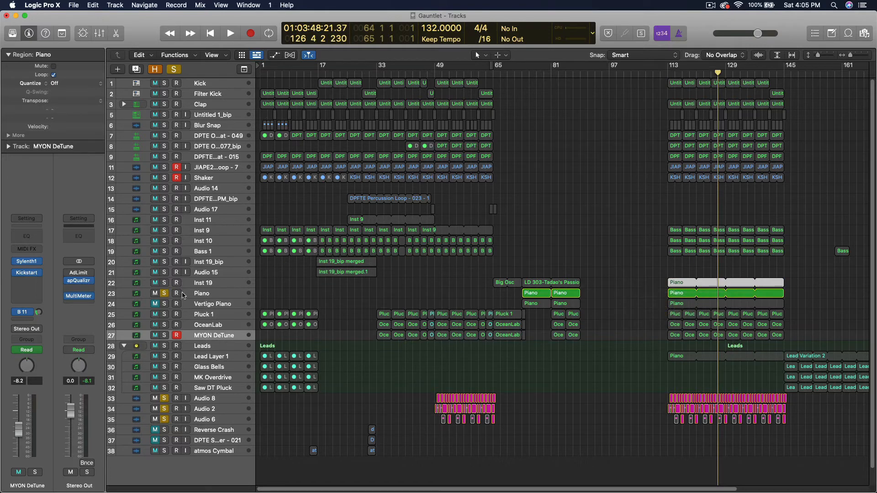
{"action": "left_click", "coordinate": [164, 284]}
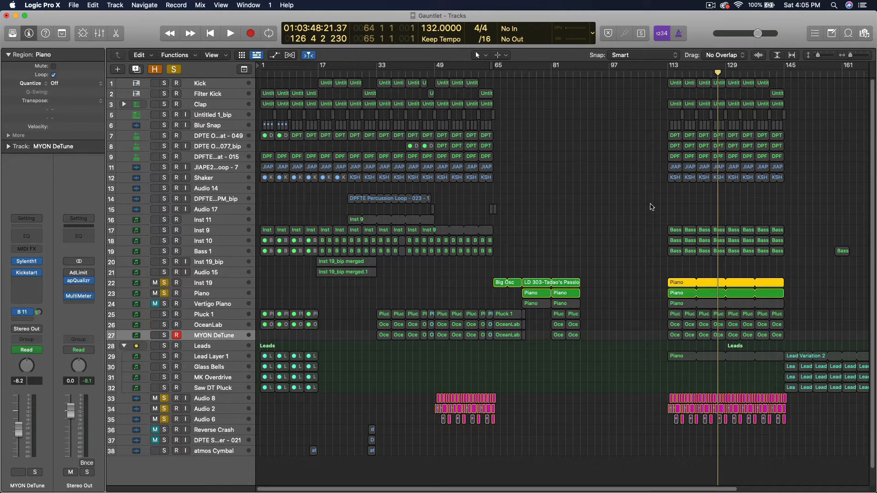
Add Lead Layer 1 to the solo and start playback from bar 113.
{"action": "left_click", "coordinate": [667, 72]}
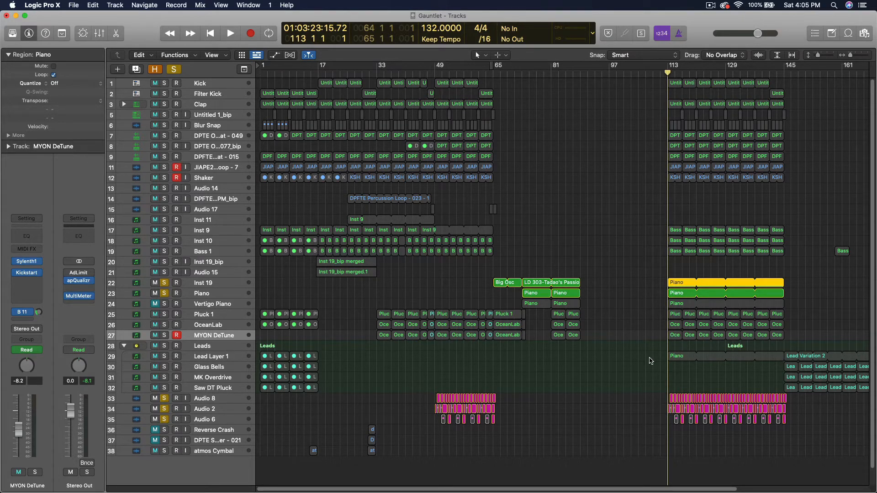
{"action": "left_click", "coordinate": [165, 357]}
{"action": "key", "text": "space"}
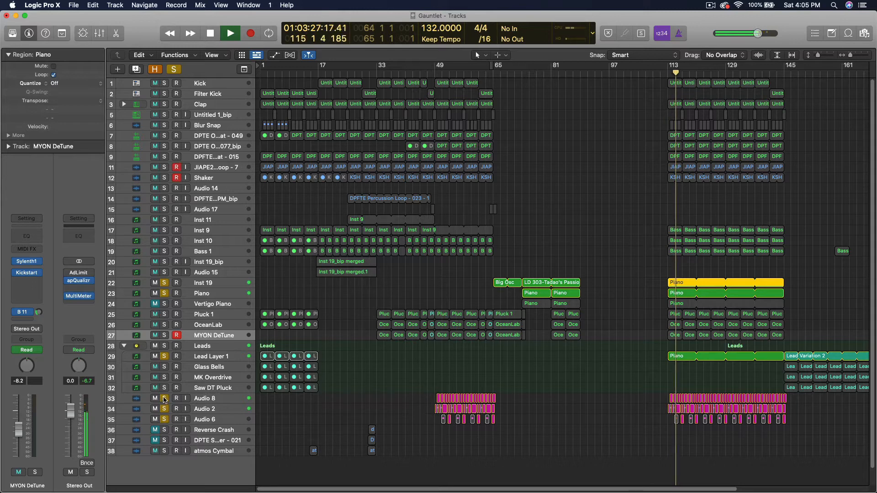
While playing, take Audio 8, Audio 2, Audio 6 and Inst 19 out of the solo and add Vertigo Piano.
{"action": "left_click_drag", "start_coordinate": [164, 399], "coordinate": [164, 420]}
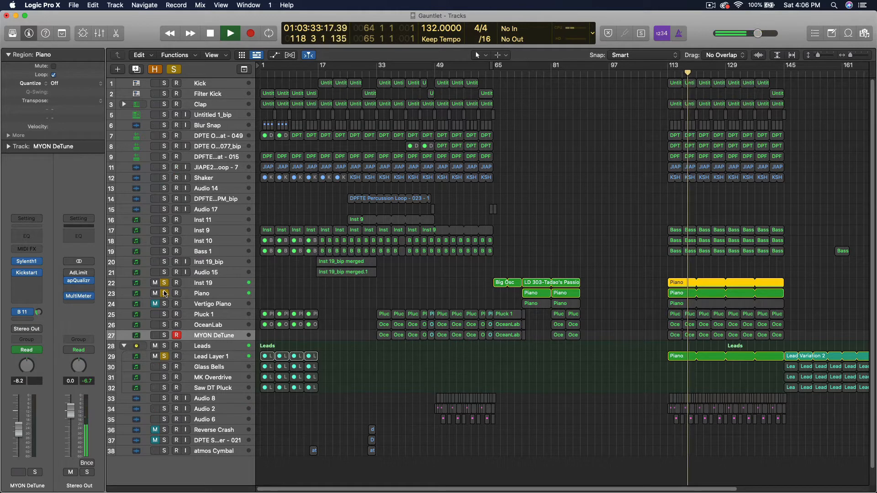
{"action": "mouse_move", "coordinate": [170, 296]}
{"action": "left_mouse_down"}
{"action": "mouse_move", "coordinate": [165, 286]}
{"action": "mouse_move", "coordinate": [166, 294]}
{"action": "left_mouse_up"}
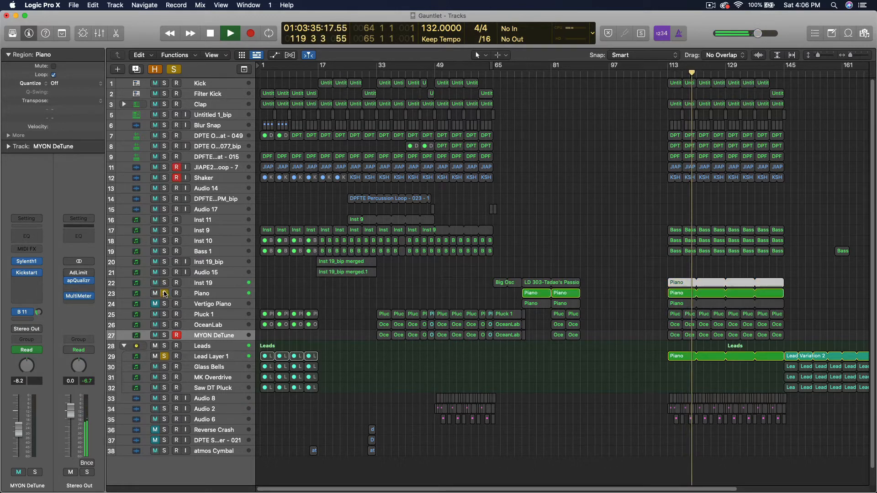
{"action": "left_click", "coordinate": [165, 285]}
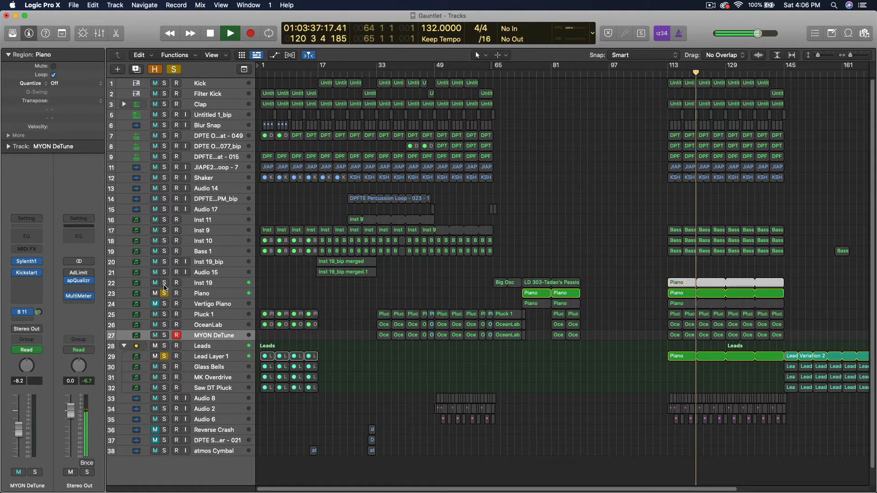
{"action": "left_click", "coordinate": [164, 304]}
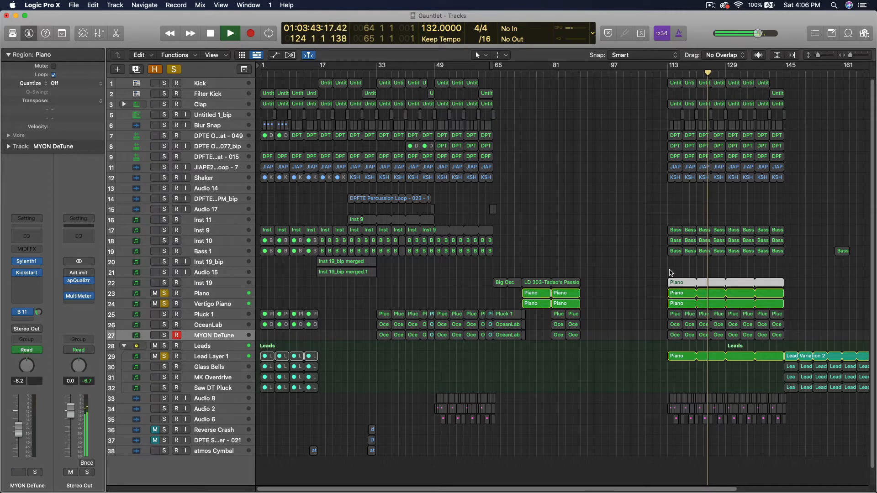
Delete the copied Piano region at bar 113 on the Inst 19 track and stop playback.
{"action": "left_click_drag", "start_coordinate": [667, 268], "coordinate": [678, 281]}
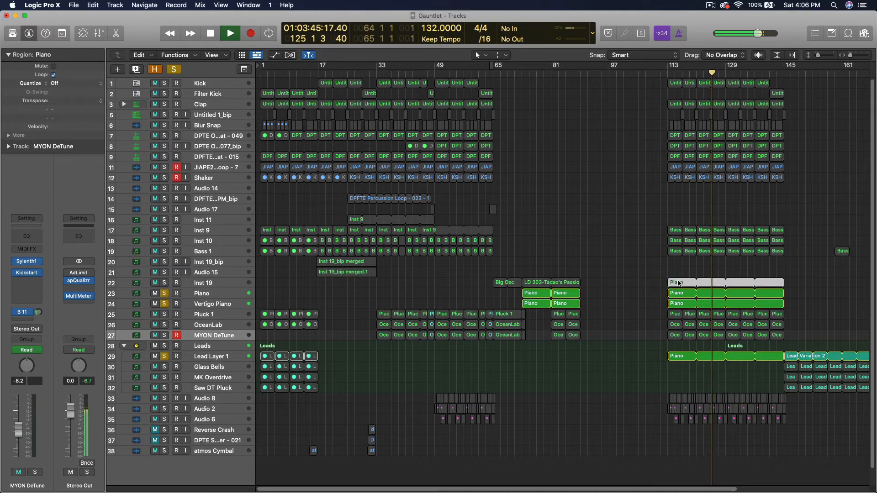
{"action": "key", "text": "Delete"}
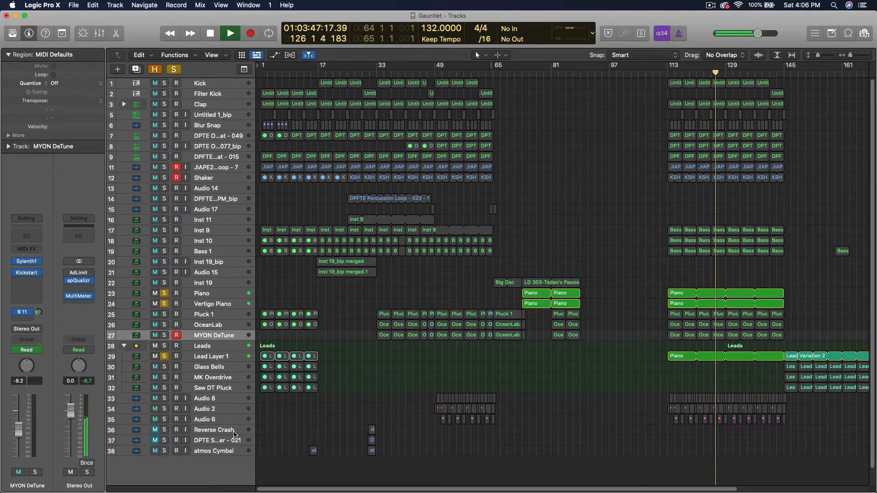
{"action": "key", "text": "space"}
Move the Piano region at bar 113 from Lead Layer 1 to MK Overdrive and add MK Overdrive to the solo.
{"action": "left_click_drag", "start_coordinate": [659, 348], "coordinate": [750, 364]}
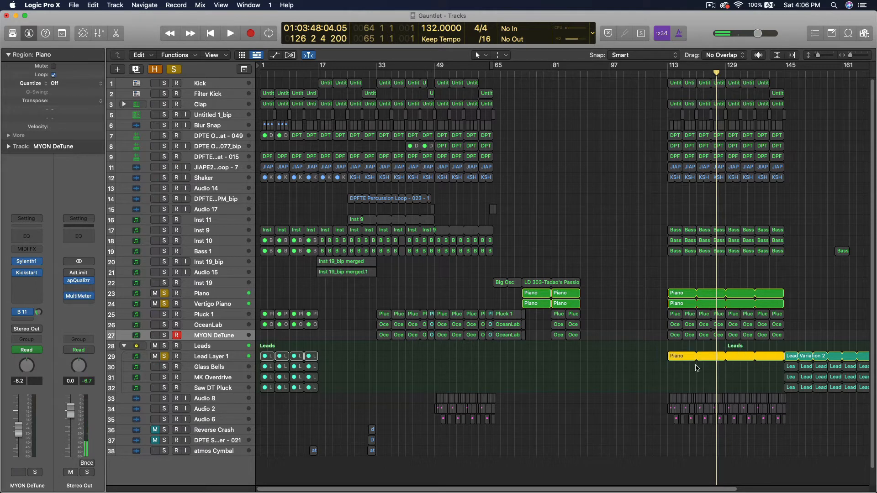
{"action": "left_click_drag", "start_coordinate": [675, 362], "coordinate": [675, 362]}
{"action": "left_click_drag", "start_coordinate": [675, 367], "coordinate": [675, 377]}
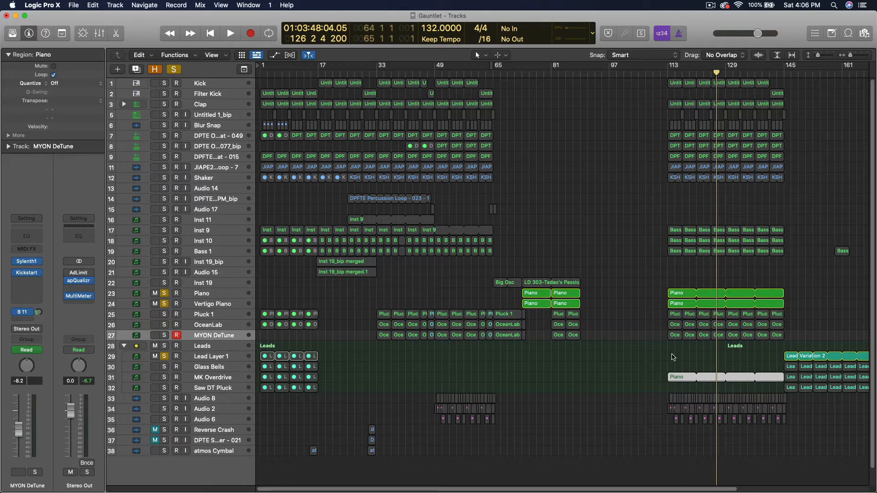
{"action": "left_click", "coordinate": [164, 379]}
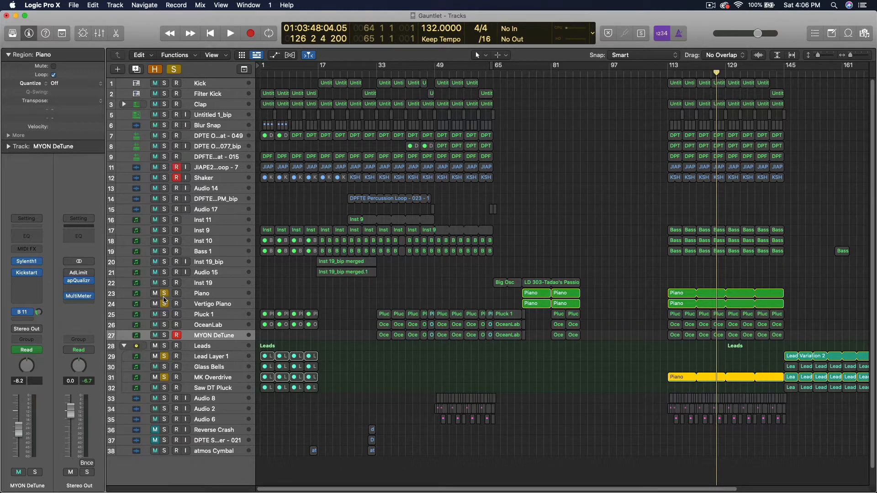
Play MK Overdrive from bar 113 without the pianos, bringing Vertigo Piano and Piano back into the solo before stopping around bar 119.
{"action": "left_click_drag", "start_coordinate": [164, 293], "coordinate": [165, 305]}
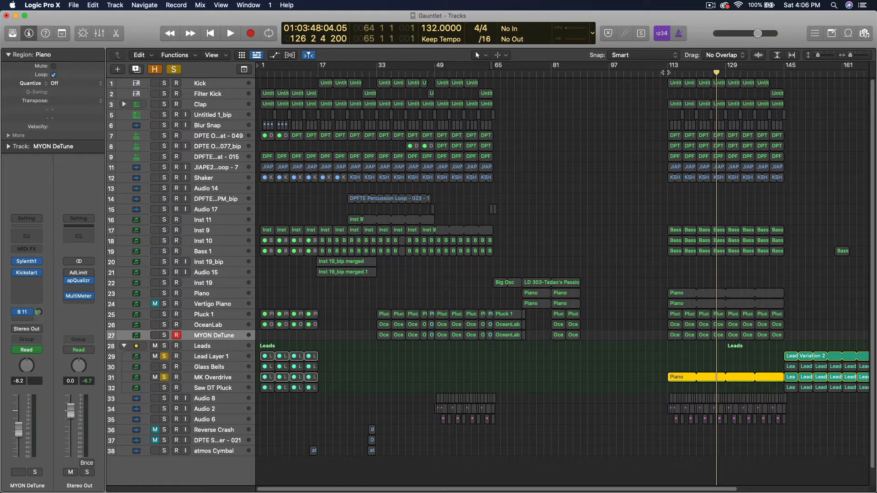
{"action": "key", "text": "space"}
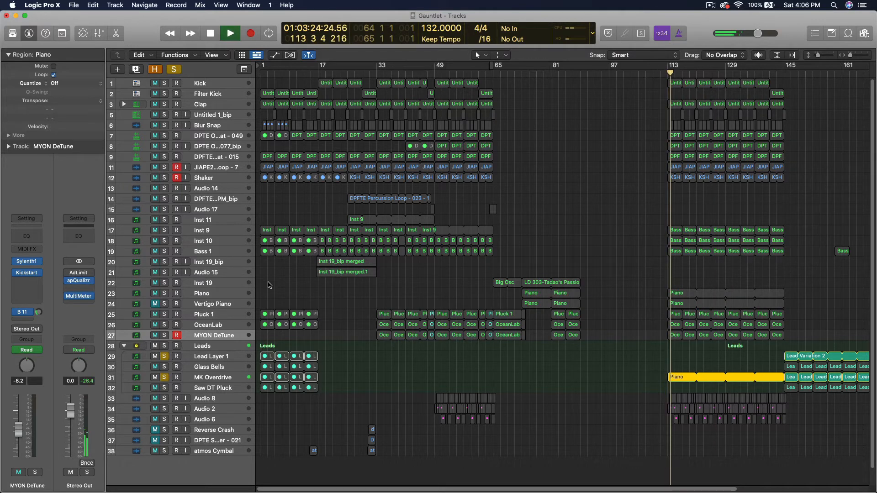
{"action": "left_click", "coordinate": [164, 304]}
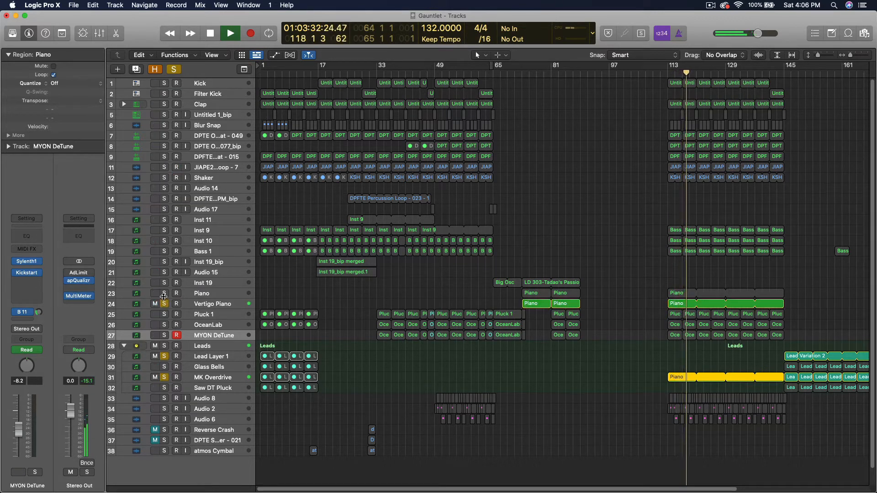
{"action": "left_click", "coordinate": [164, 294]}
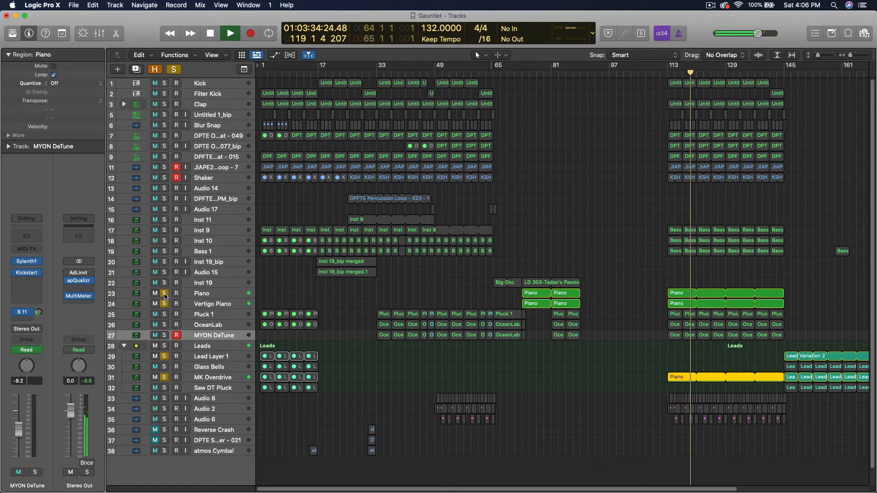
{"action": "key", "text": "space"}
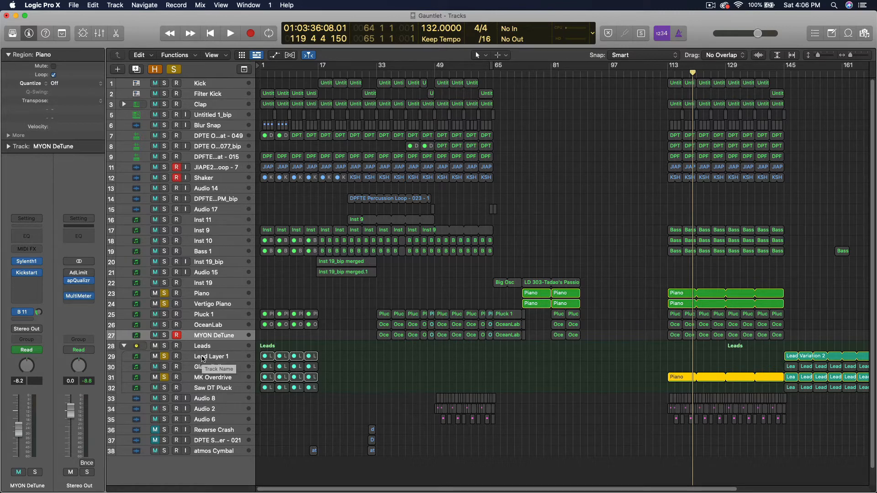
Remove MK Overdrive from the solo and move its Piano region back to Lead Layer 1 at bar 113.
{"action": "left_click", "coordinate": [164, 378]}
{"action": "left_click", "coordinate": [675, 378]}
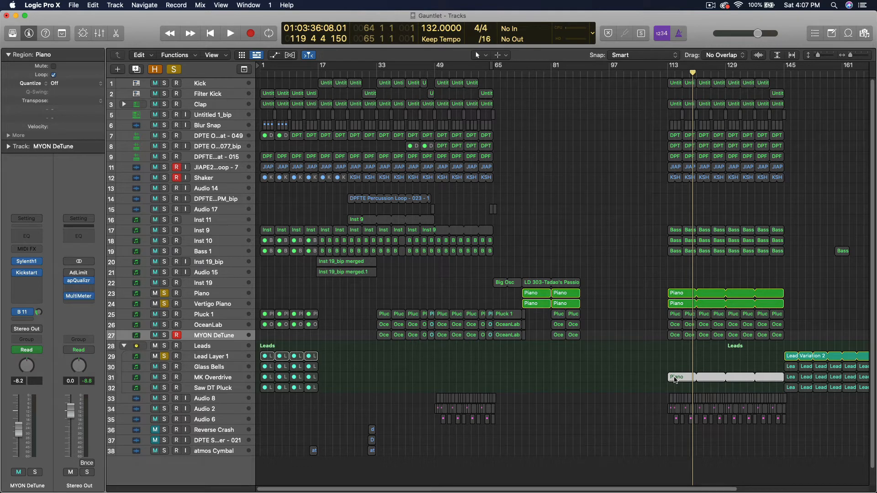
{"action": "left_click_drag", "start_coordinate": [675, 379], "coordinate": [675, 359]}
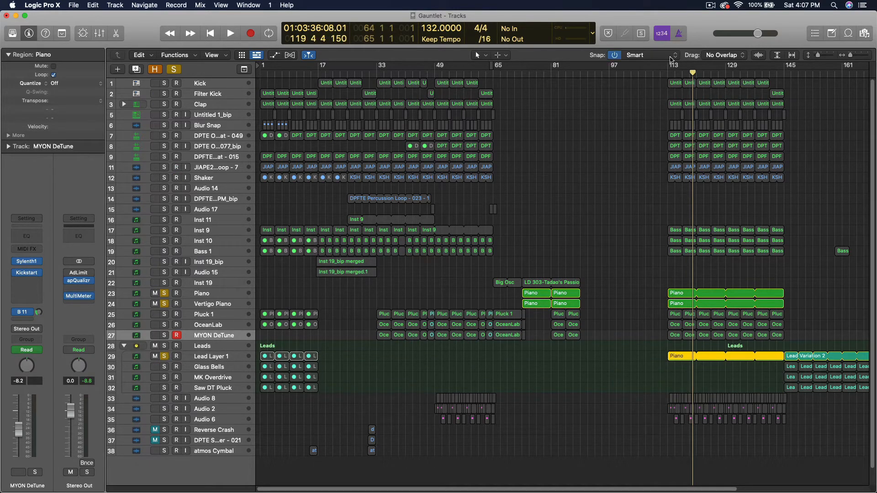
Play from bar 112 to about bar 117, removing Vertigo Piano and Piano from the solo to hear Lead Layer 1 alone.
{"action": "left_click", "coordinate": [665, 73]}
{"action": "key", "text": "space"}
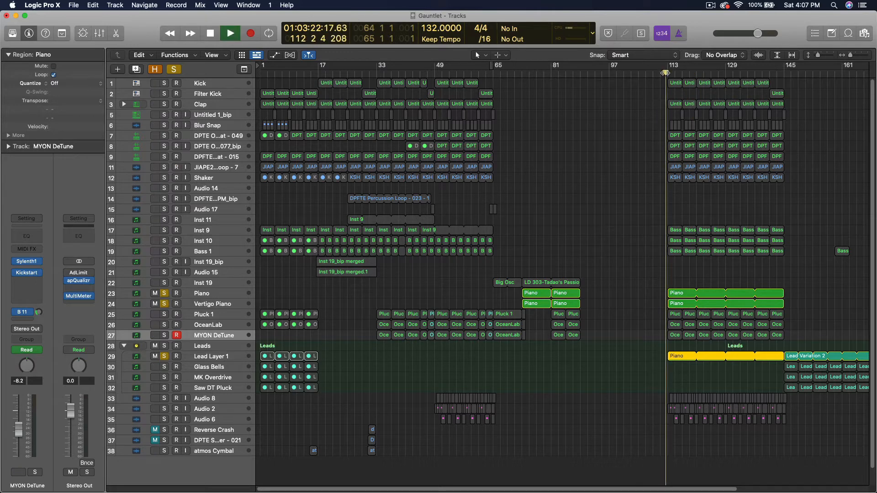
{"action": "left_click", "coordinate": [164, 303]}
{"action": "left_click", "coordinate": [164, 293]}
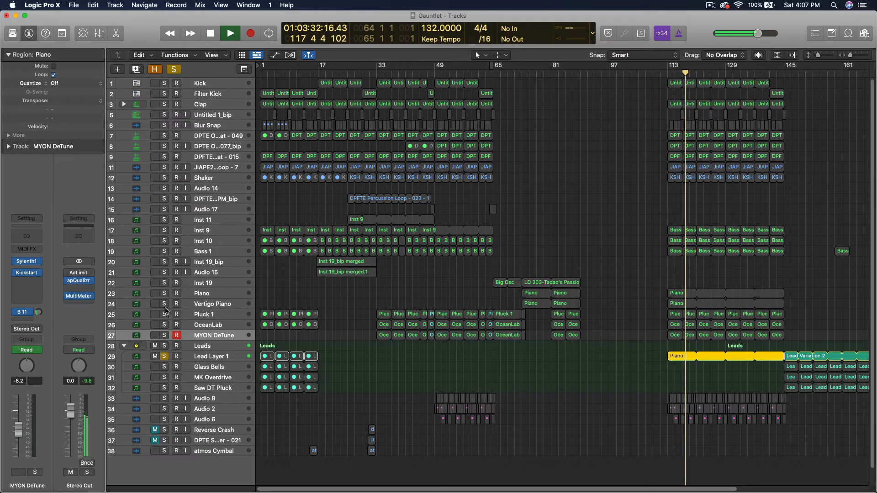
{"action": "key", "text": "space"}
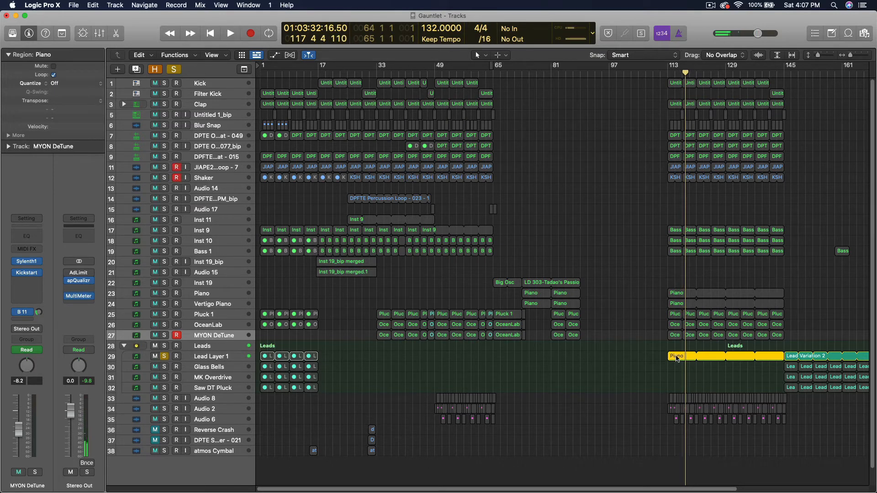
Copy the Lead Layer 1 Piano region to Glass Bells, MK Overdrive and Saw DT Pluck at bar 113, and solo only Saw DT Pluck.
{"action": "left_click_drag", "start_coordinate": [671, 358], "coordinate": [673, 391]}
{"action": "left_click", "coordinate": [164, 388]}
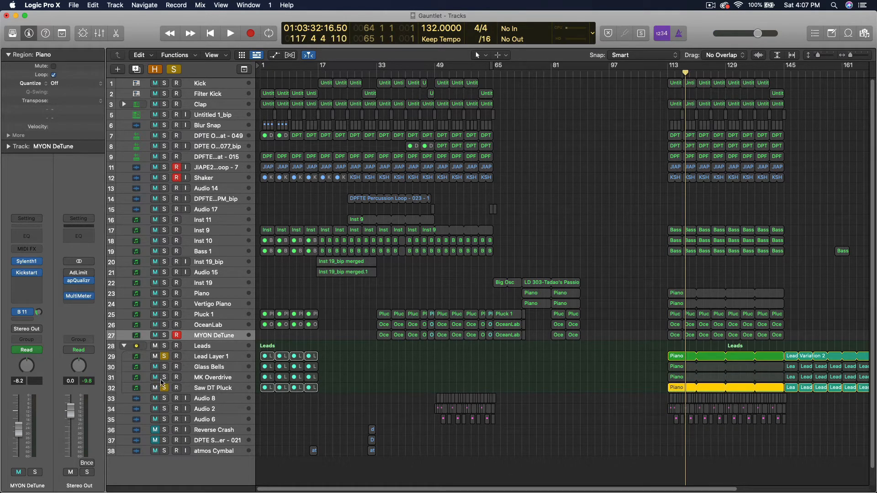
{"action": "left_click", "coordinate": [164, 356]}
Play Saw DT Pluck from bar 112 and add MK Overdrive and Glass Bells to the solo.
{"action": "left_click", "coordinate": [665, 74]}
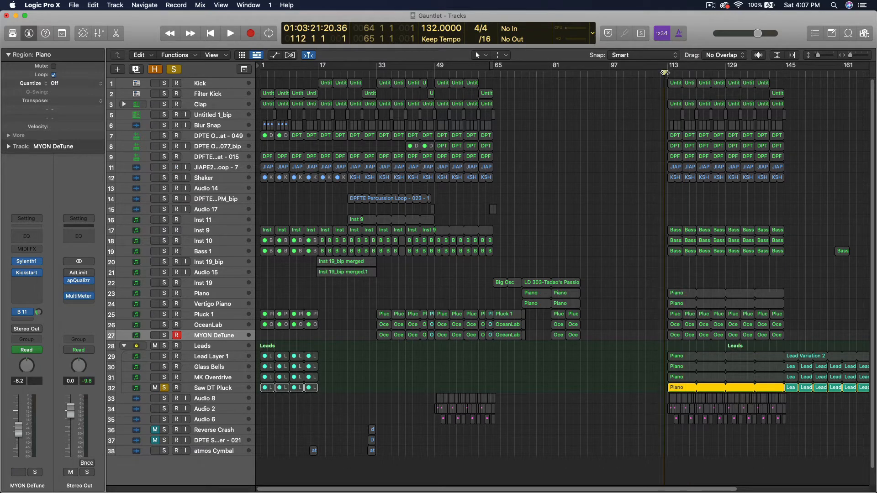
{"action": "key", "text": "space"}
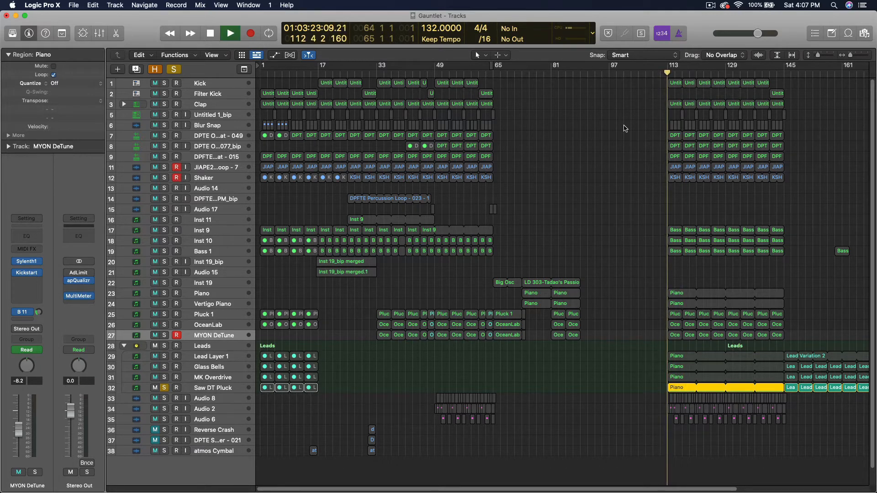
{"action": "left_click", "coordinate": [164, 377]}
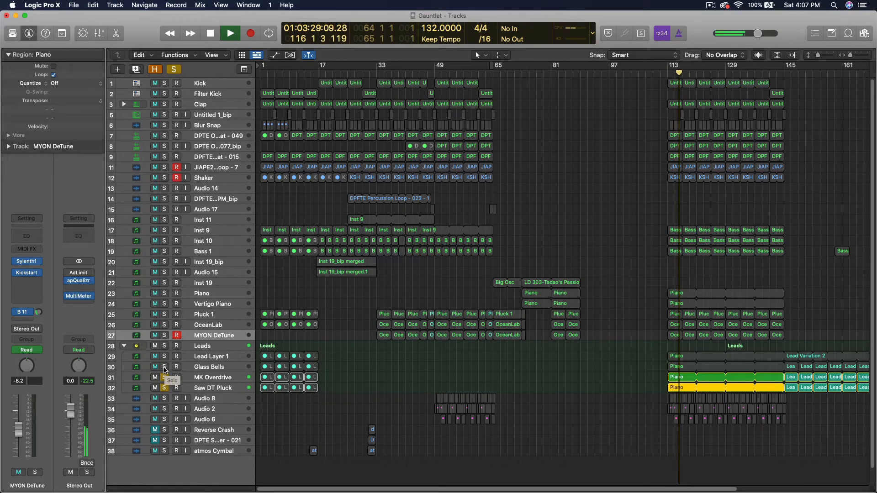
{"action": "left_click", "coordinate": [164, 368]}
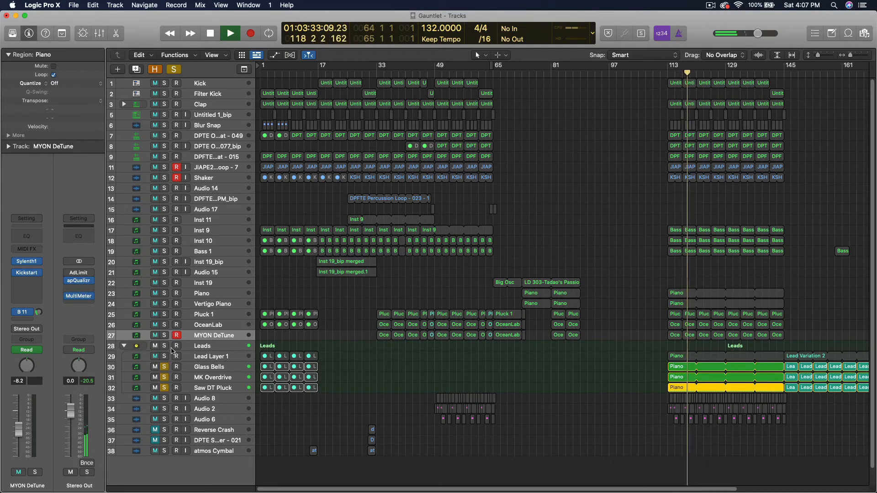
Add Vertigo Piano and Piano to the solo during playback, and clear all solos to hear the full arrangement.
{"action": "left_click", "coordinate": [164, 304]}
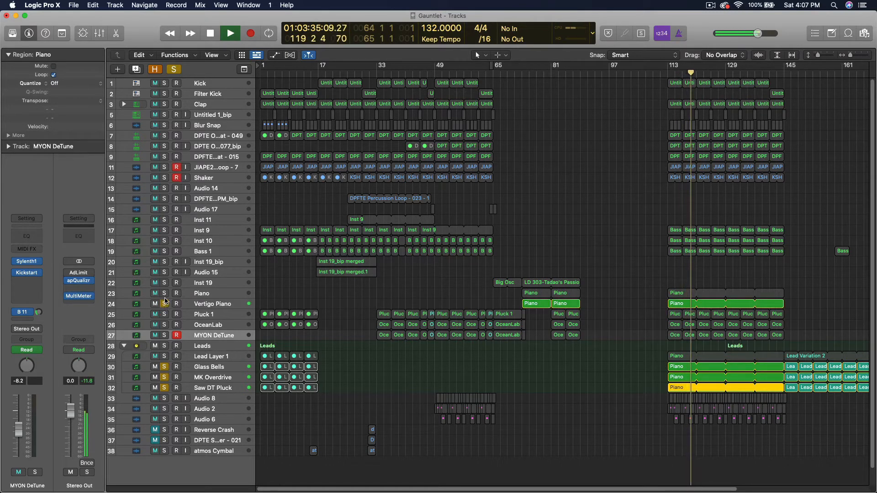
{"action": "left_click", "coordinate": [165, 293]}
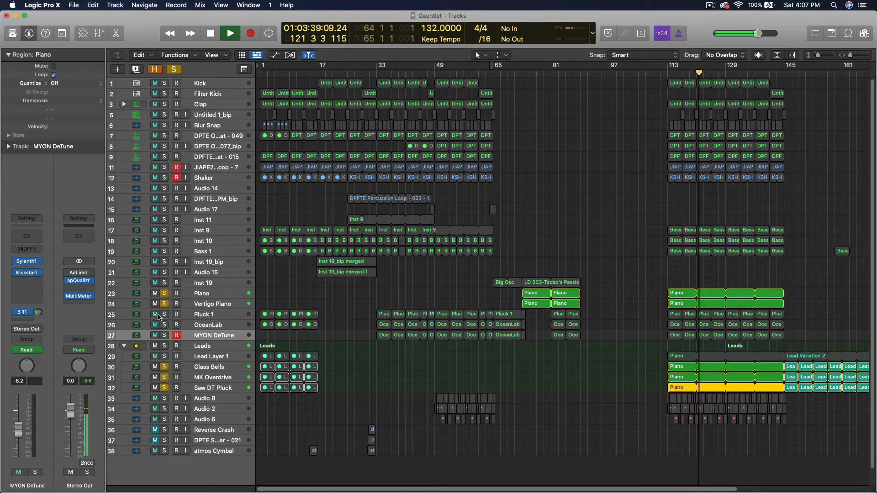
{"action": "left_click", "coordinate": [174, 70]}
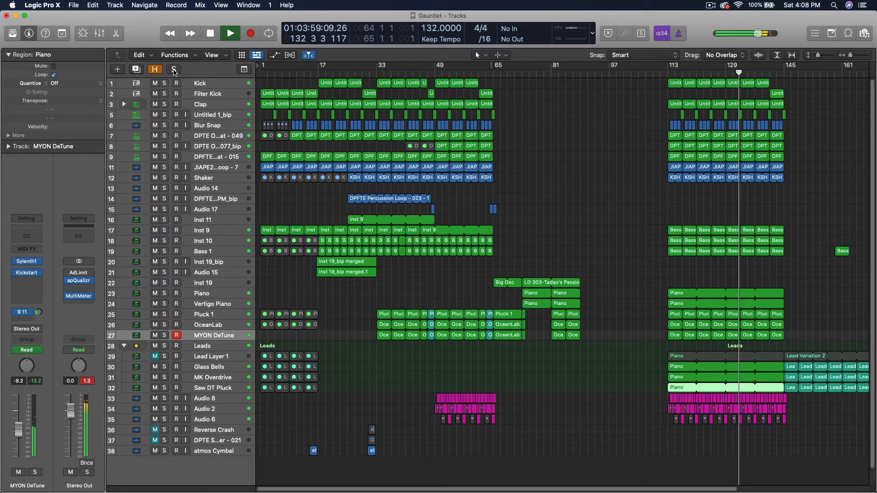
Stop playback, unmute Lead Layer 1, and play the full arrangement briefly from just before bar 113.
{"action": "key", "text": "space"}
{"action": "key", "text": "Return"}
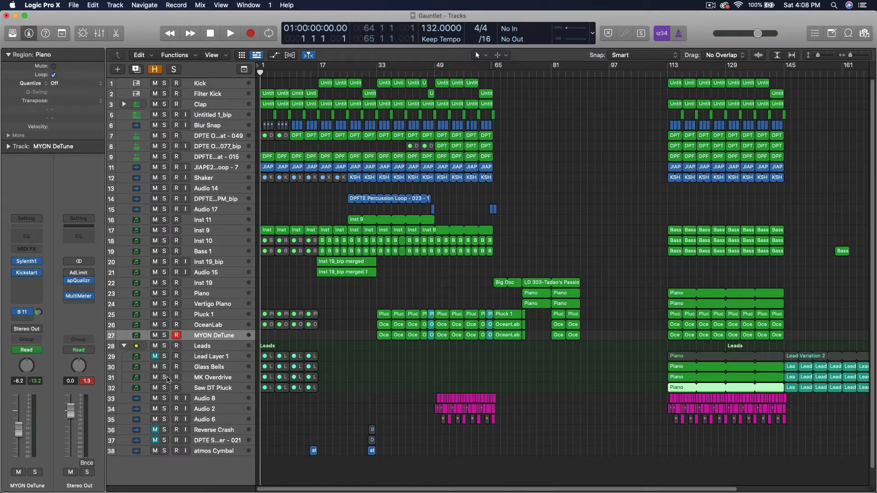
{"action": "left_click", "coordinate": [155, 357]}
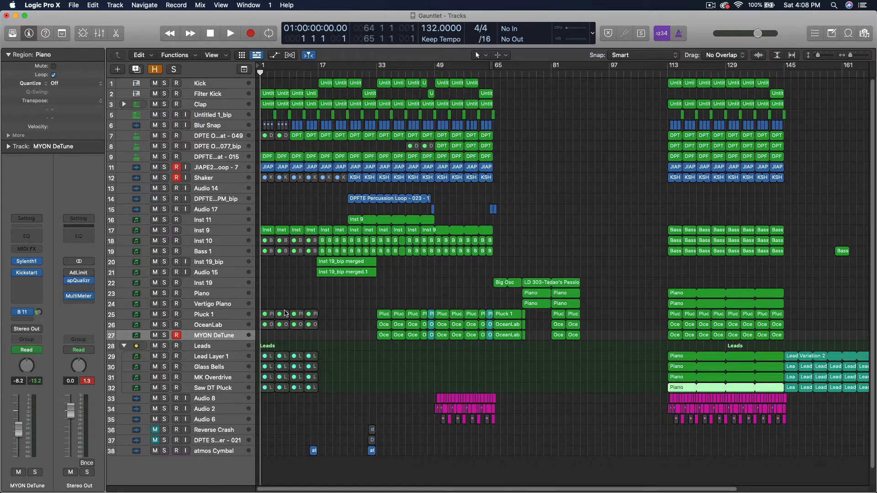
{"action": "left_click", "coordinate": [666, 73]}
{"action": "key", "text": "space"}
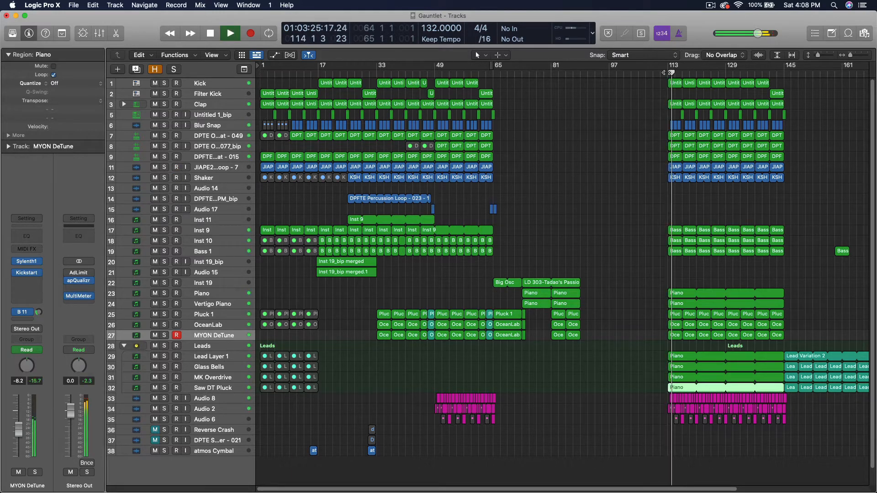
{"action": "key", "text": "space"}
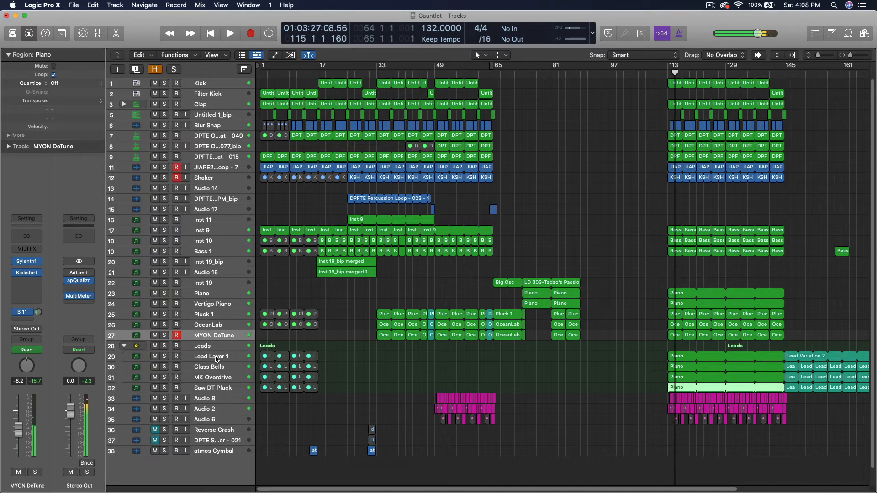
Insert the stereo Nicky Romero Kickstart plug-in on the Leads track stack.
{"action": "left_click", "coordinate": [212, 347]}
{"action": "left_click", "coordinate": [38, 278]}
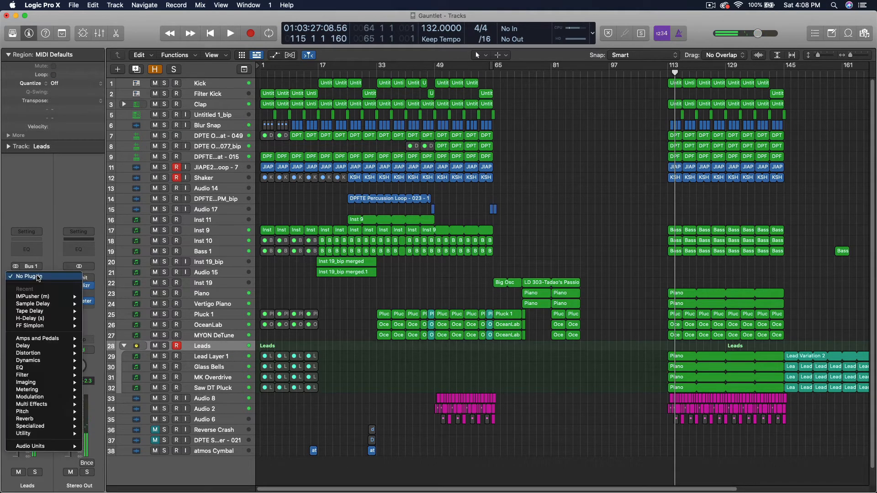
{"action": "mouse_move", "coordinate": [41, 447]}
{"action": "mouse_move", "coordinate": [134, 359]}
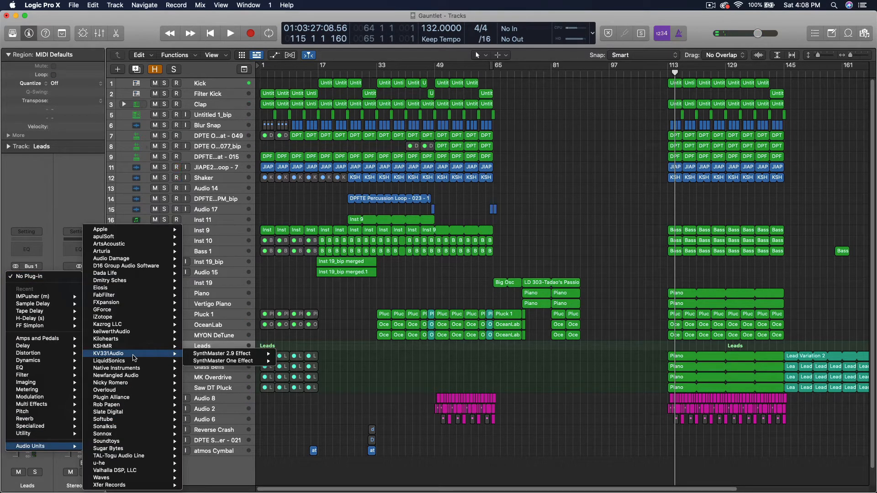
{"action": "mouse_move", "coordinate": [133, 383]}
{"action": "mouse_move", "coordinate": [210, 383]}
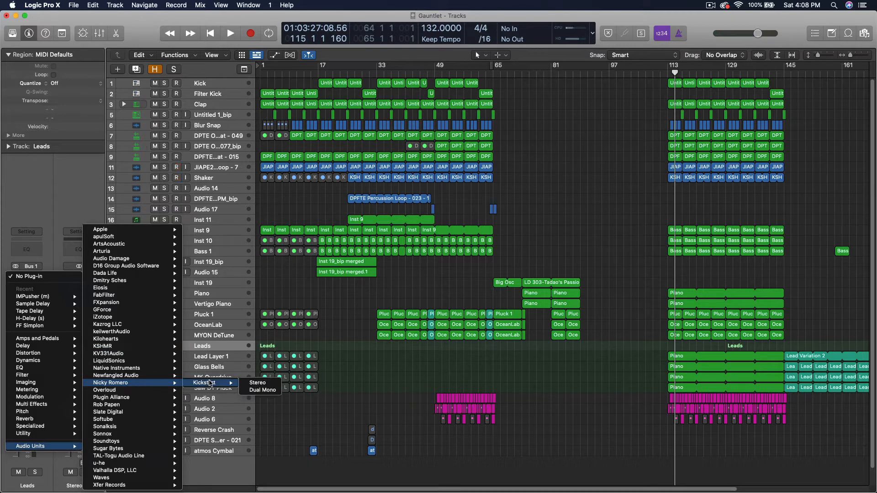
{"action": "left_click", "coordinate": [258, 384]}
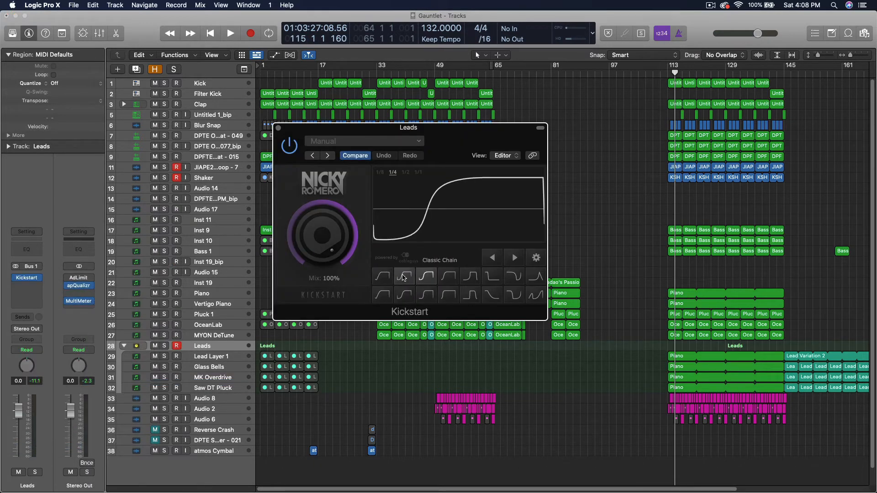
Set Kickstart's mix on Leads to 68% while playing the stack in solo, and return to the full mix.
{"action": "left_click", "coordinate": [164, 345]}
{"action": "key", "text": "space"}
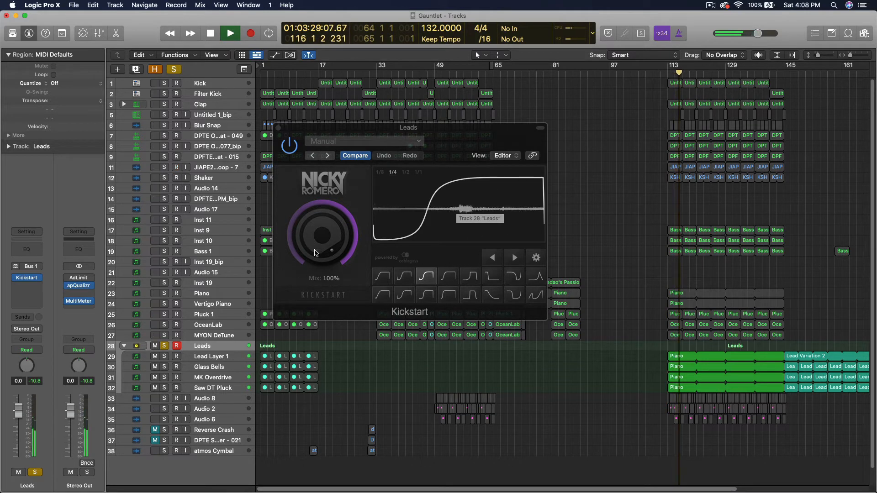
{"action": "left_click_drag", "start_coordinate": [322, 235], "coordinate": [322, 254]}
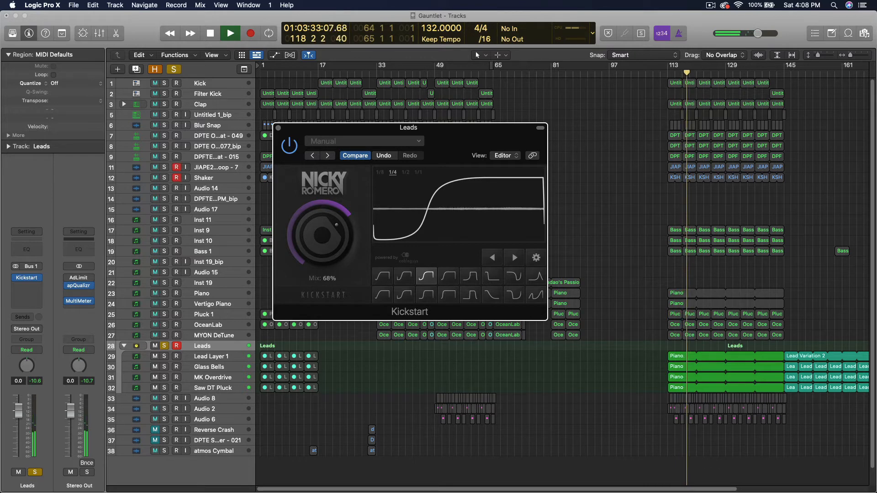
{"action": "left_click", "coordinate": [278, 128]}
{"action": "left_click", "coordinate": [164, 346]}
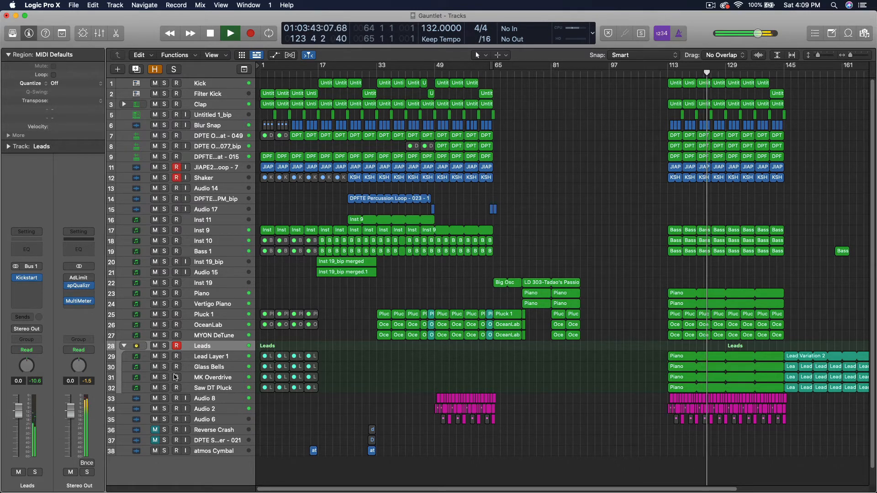
Solo Lead Layer 1 during playback to hear it alone, stop, and select its track.
{"action": "left_click", "coordinate": [165, 357]}
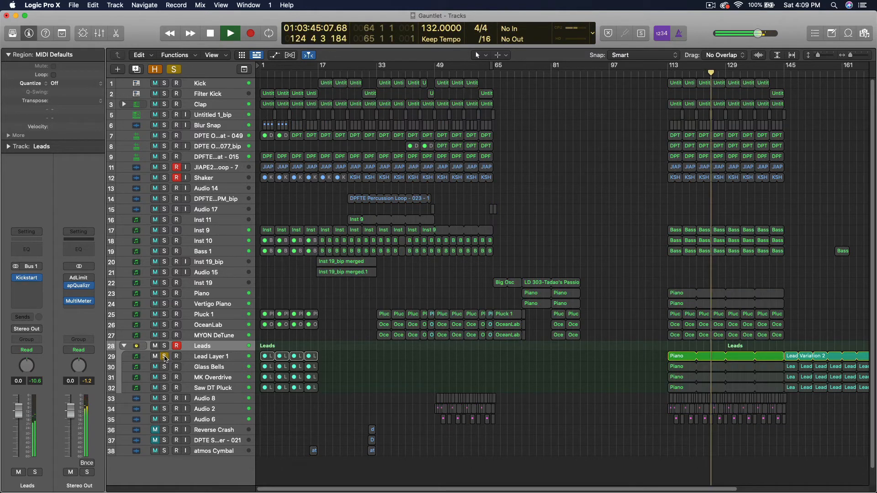
{"action": "key", "text": "space"}
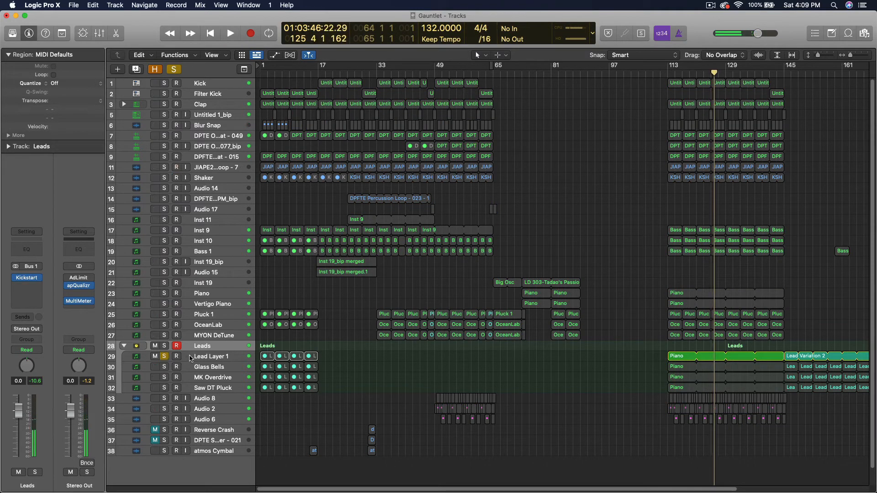
{"action": "left_click", "coordinate": [194, 358]}
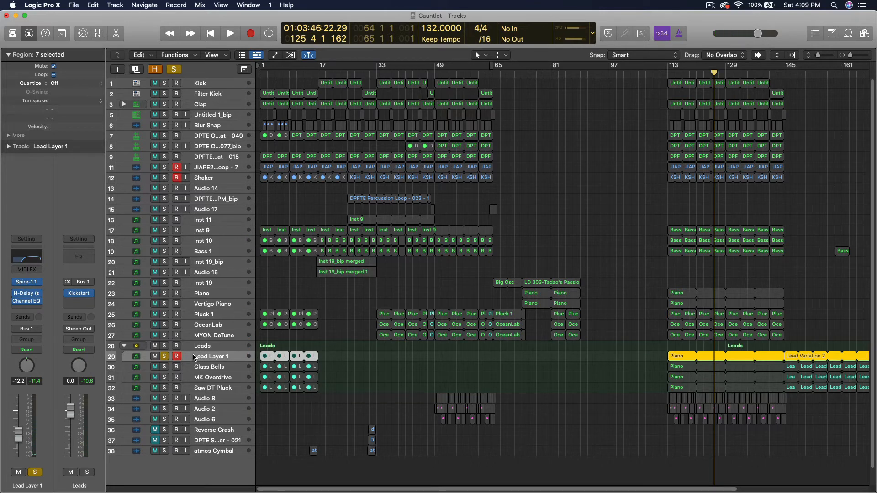
Take Lead Layer 1 out of solo and mute it, and play the arrangement from just before bar 113.
{"action": "left_click", "coordinate": [164, 356]}
{"action": "left_click", "coordinate": [155, 356]}
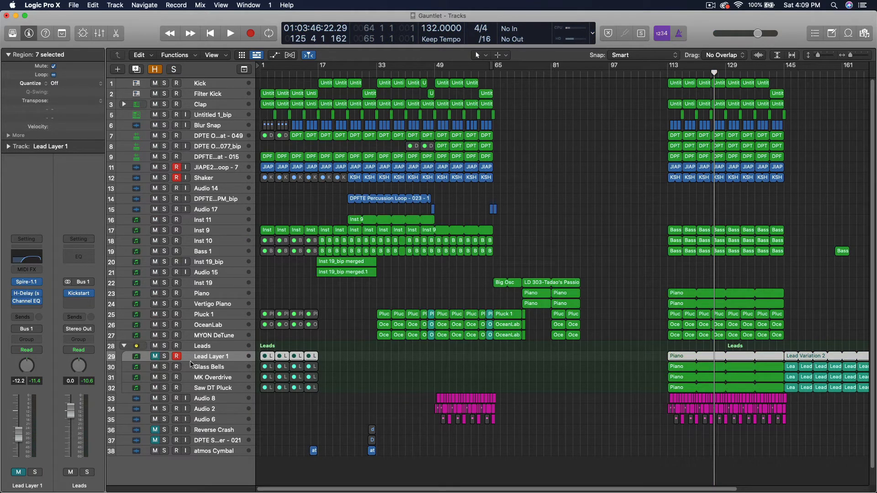
{"action": "double_click", "coordinate": [666, 72]}
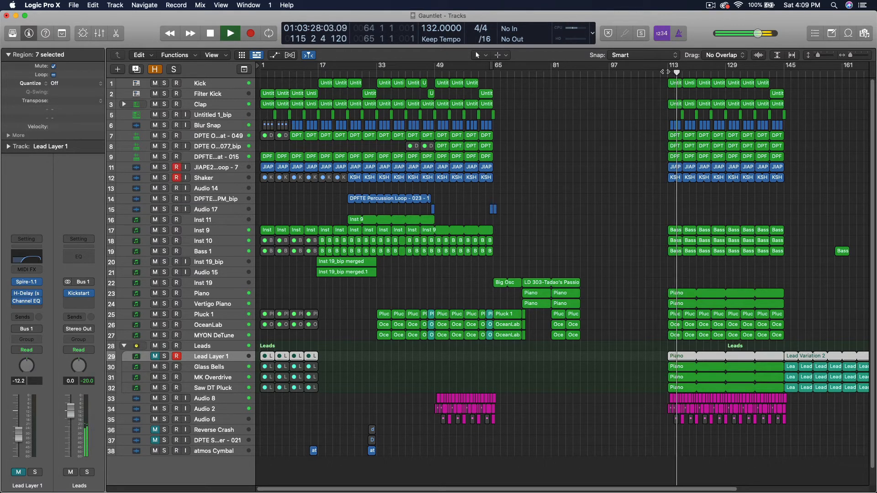
{"action": "key", "text": "space"}
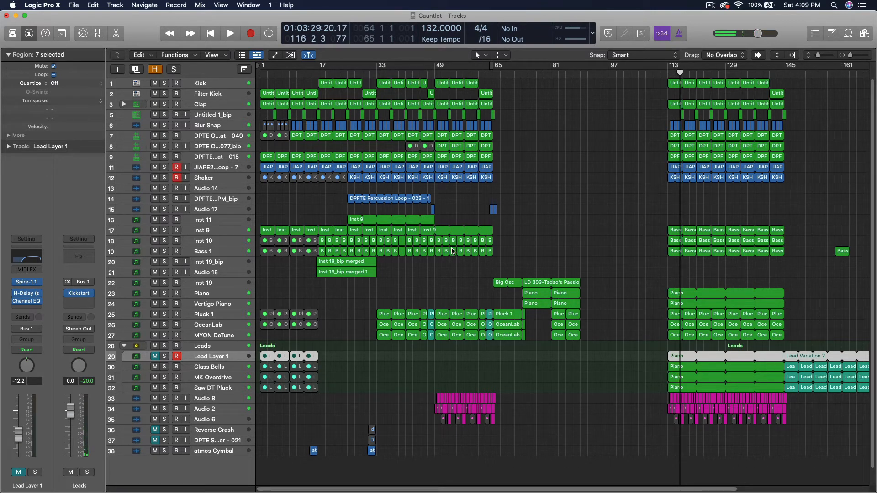
Play Inst 19 from bar 65, solo it, and jump ahead to about bar 73 to hear its second region.
{"action": "left_click", "coordinate": [217, 285]}
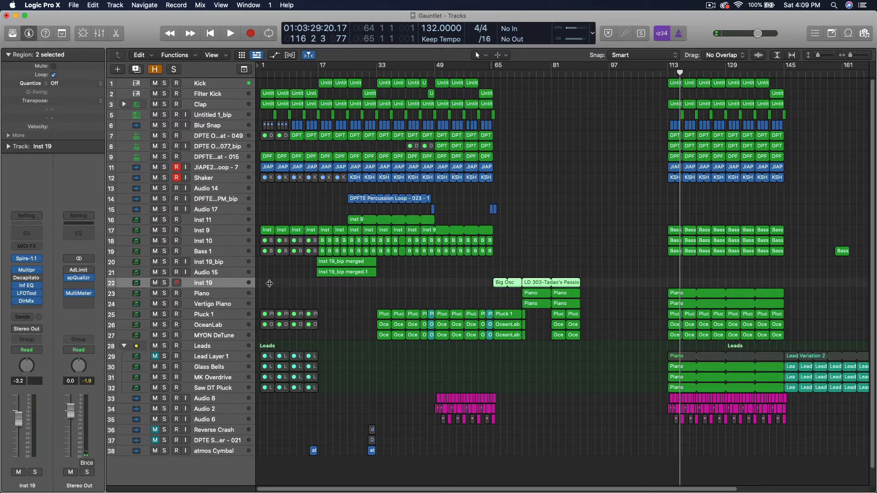
{"action": "left_click", "coordinate": [492, 76]}
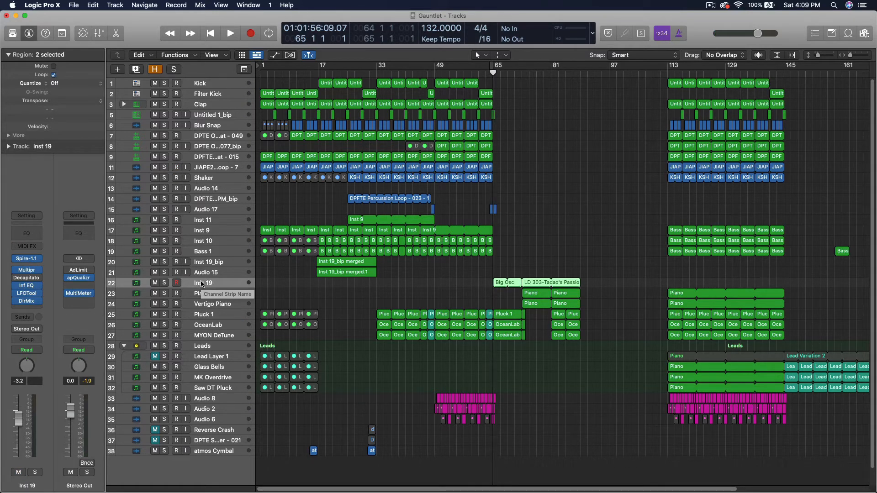
{"action": "key", "text": "space"}
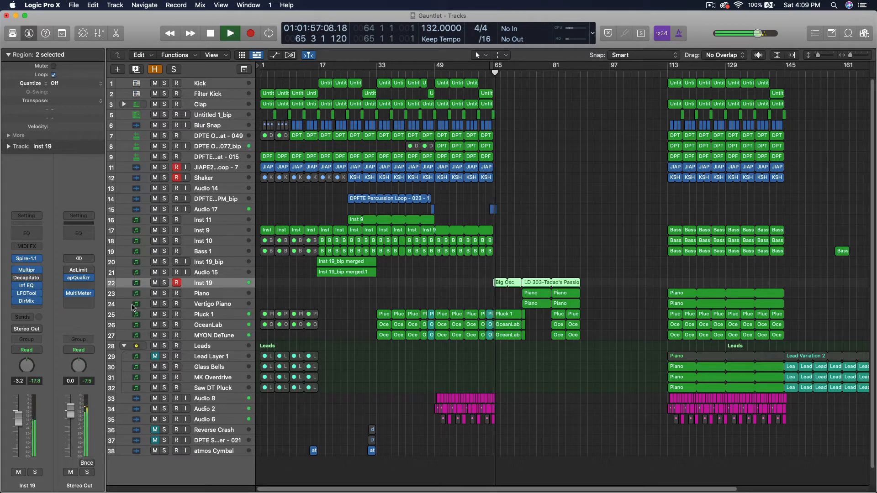
{"action": "left_click", "coordinate": [164, 283]}
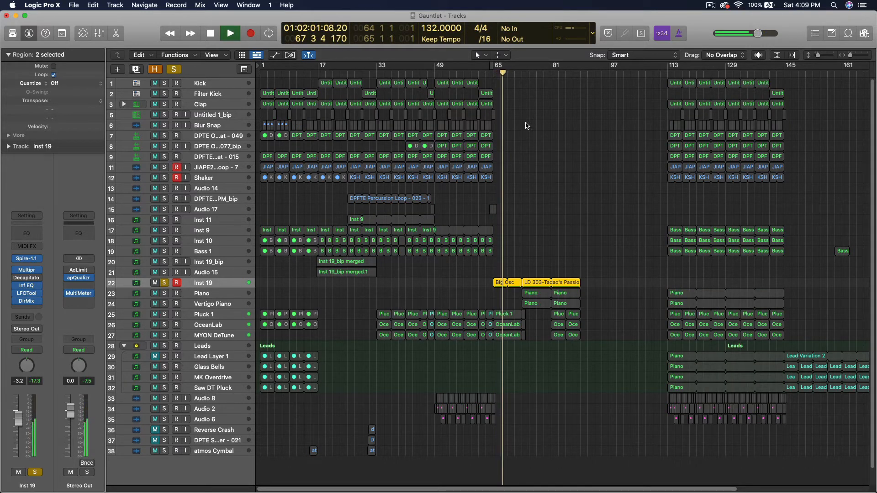
{"action": "left_click", "coordinate": [523, 73]}
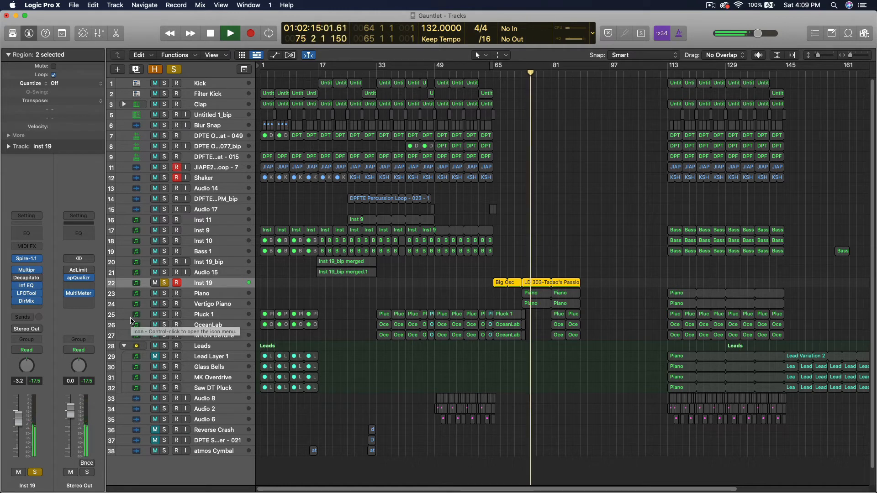
Open the Spire-1.1 synth on Inst 19 during playback to view its sound settings, and close it.
{"action": "left_click", "coordinate": [28, 259]}
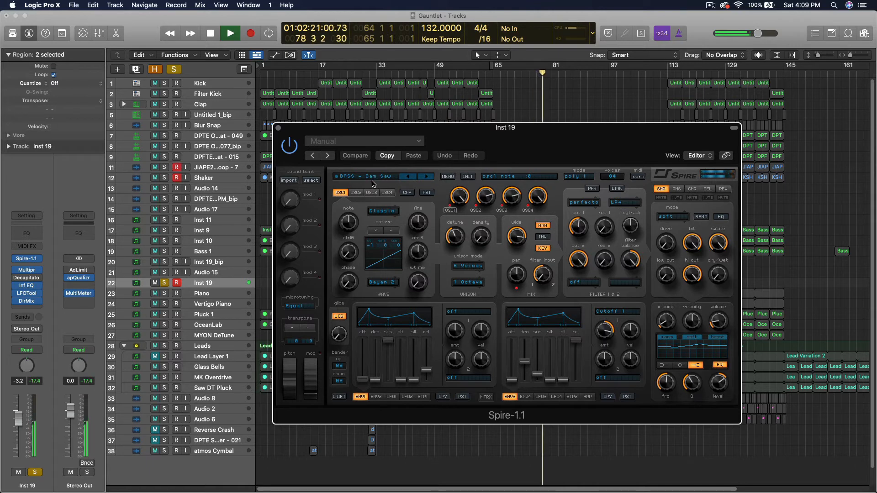
{"action": "left_click", "coordinate": [329, 157]}
{"action": "left_click", "coordinate": [329, 158]}
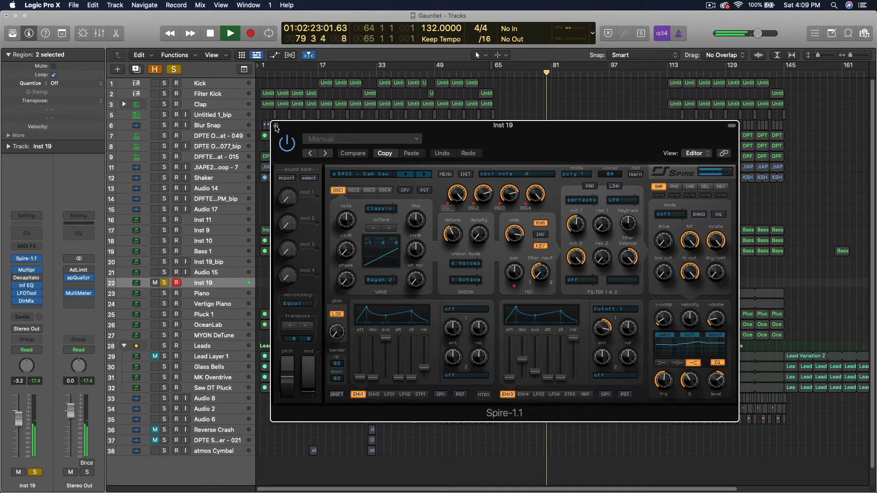
{"action": "left_click", "coordinate": [278, 127]}
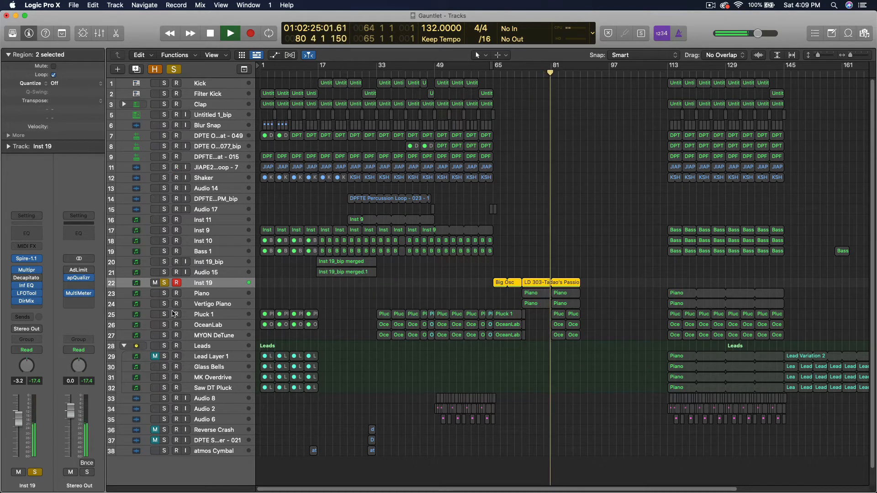
Add Piano and Vertigo Piano to the Inst 19 solo and replay the three layers from bar 72.
{"action": "left_click", "coordinate": [164, 293]}
{"action": "left_click", "coordinate": [165, 304]}
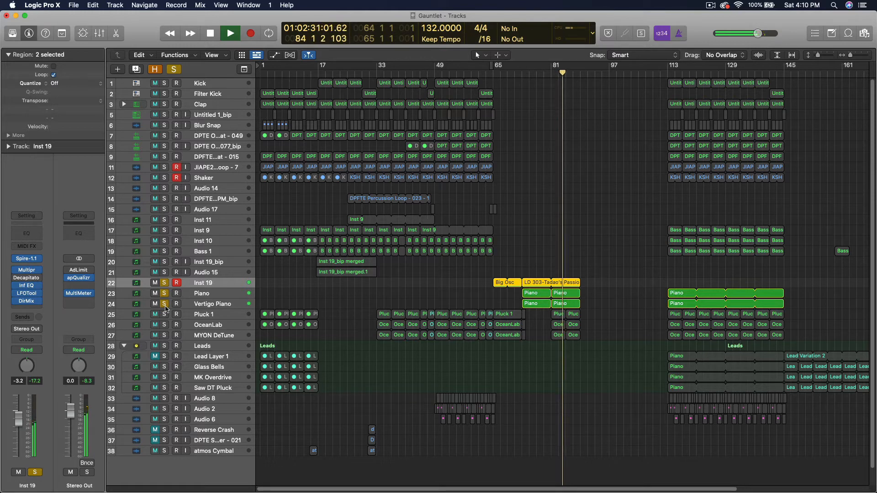
{"action": "key", "text": "space"}
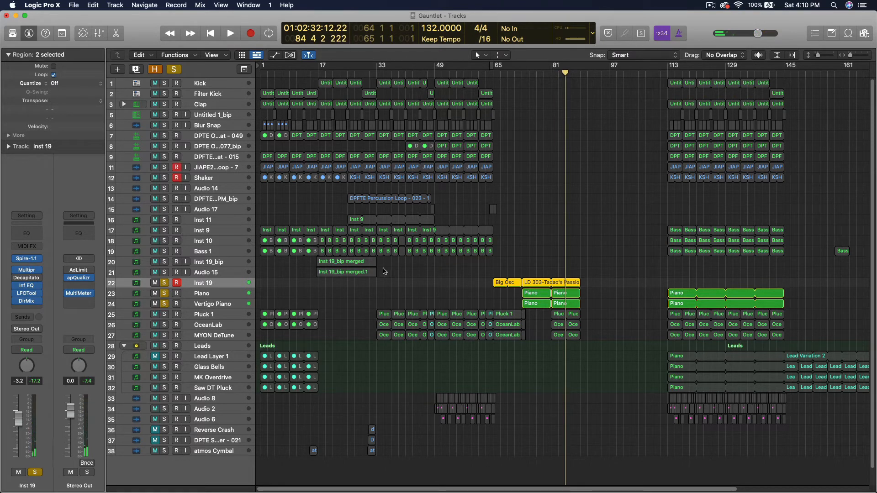
{"action": "left_click", "coordinate": [520, 75]}
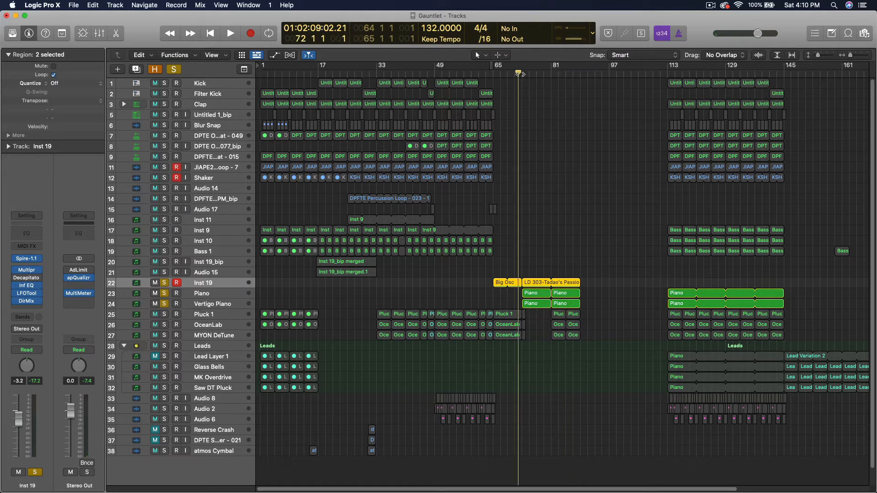
{"action": "key", "text": "space"}
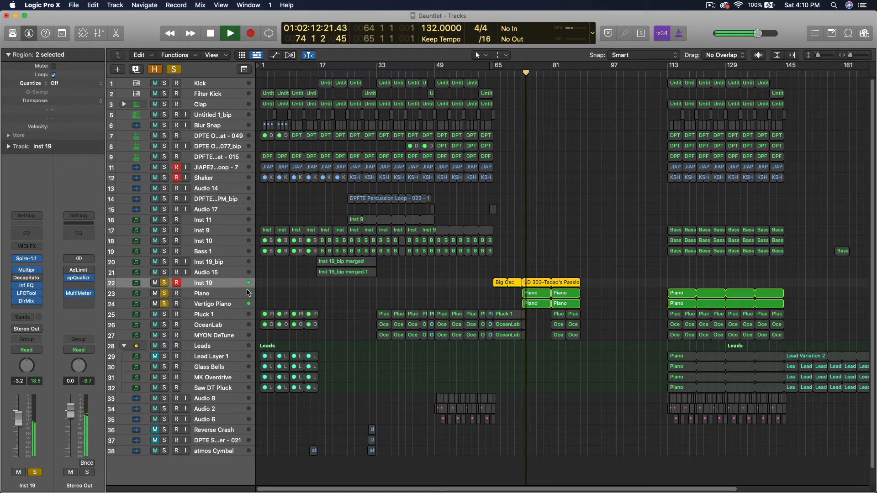
{"action": "key", "text": "space"}
Open the H-Delay plug-in on the Piano track and examine its settings while playing the soloed layers from about bar 74.
{"action": "left_click", "coordinate": [204, 296]}
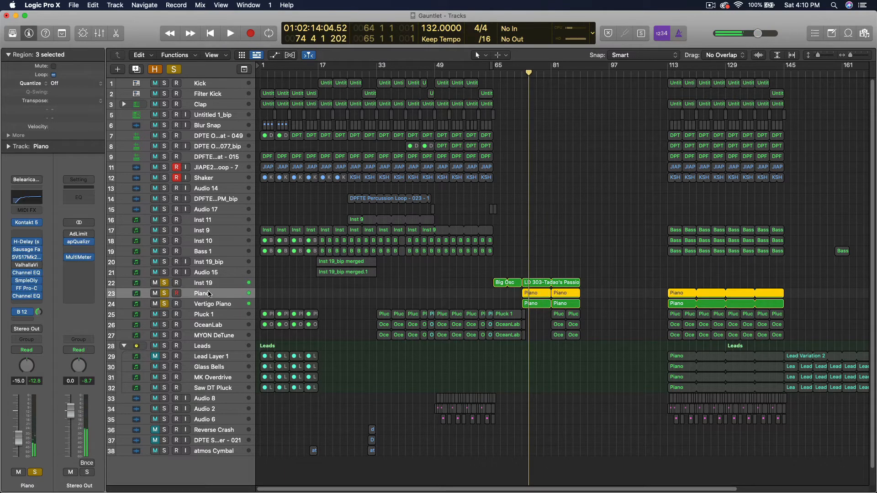
{"action": "left_click", "coordinate": [27, 243]}
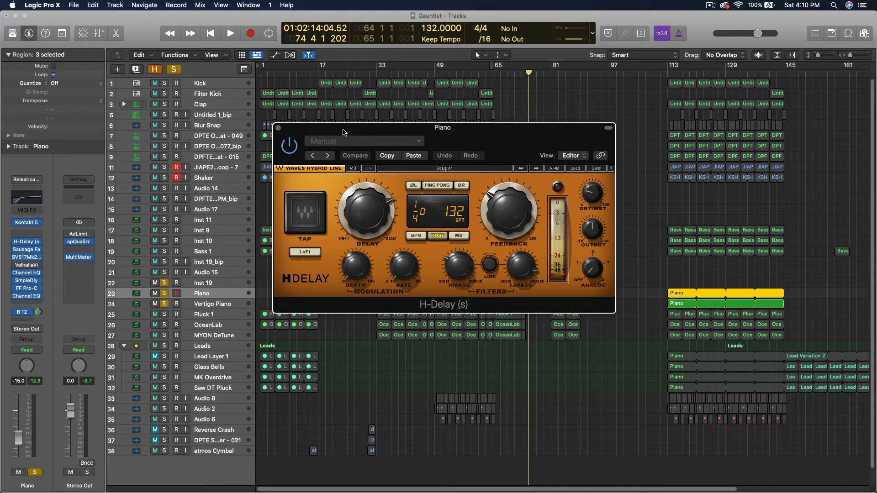
{"action": "left_click_drag", "start_coordinate": [365, 132], "coordinate": [771, 158]}
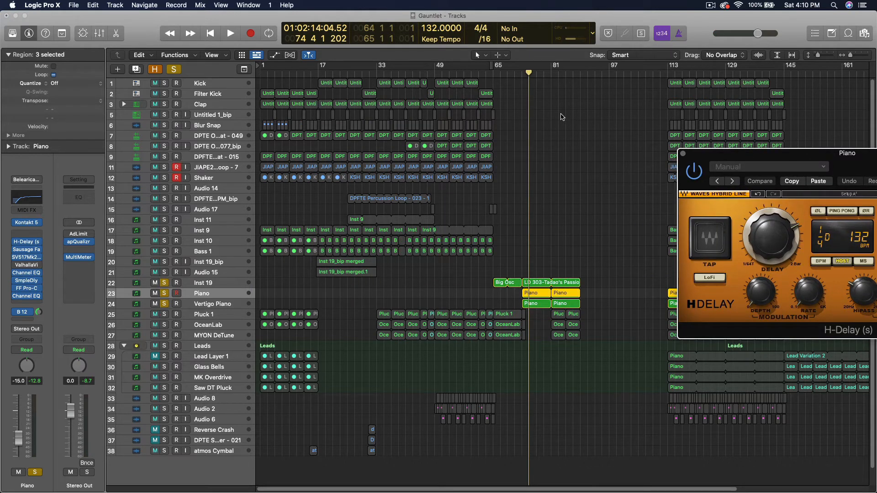
{"action": "key", "text": "space"}
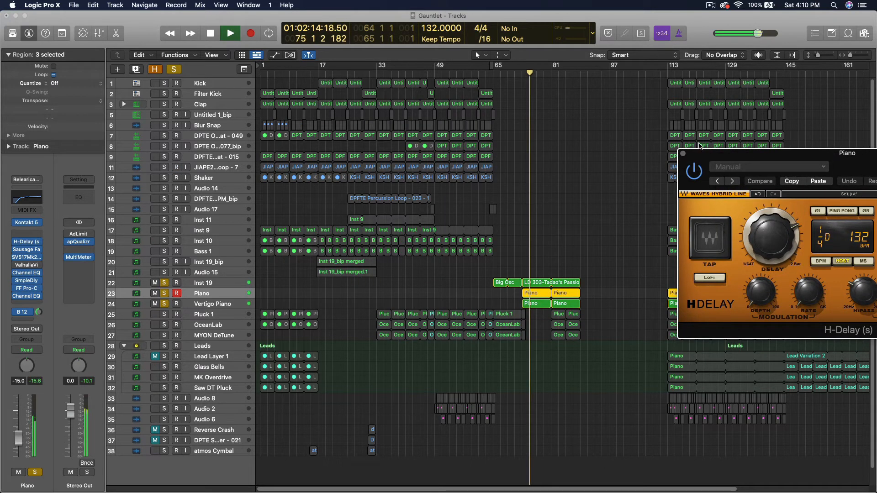
{"action": "key", "text": "space"}
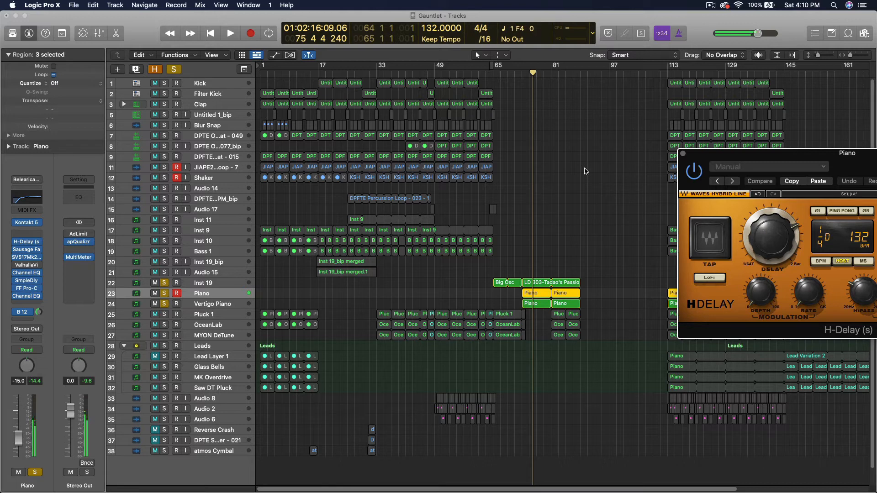
{"action": "left_click_drag", "start_coordinate": [672, 153], "coordinate": [389, 124]}
{"action": "key", "text": "space"}
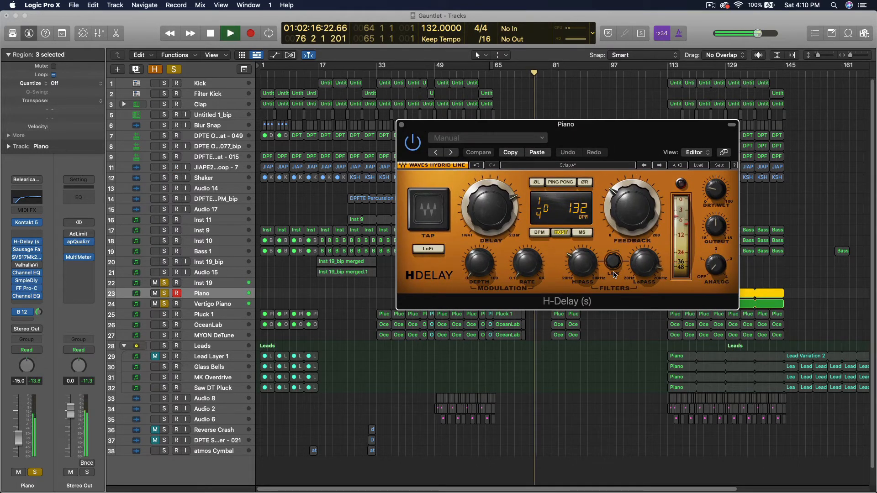
Adjust the low-pass filter of the Piano track's H-Delay while the soloed layers play, and close the plug-in.
{"action": "mouse_move", "coordinate": [645, 265]}
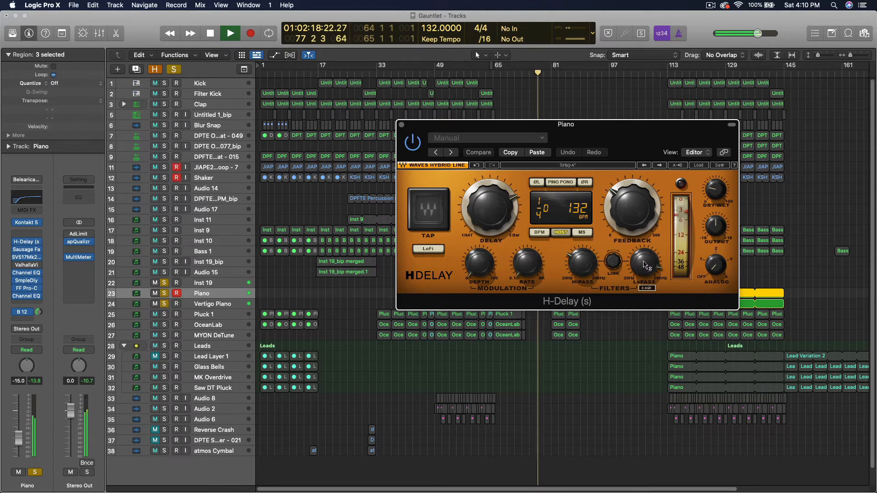
{"action": "left_click_drag", "start_coordinate": [644, 265], "coordinate": [645, 315]}
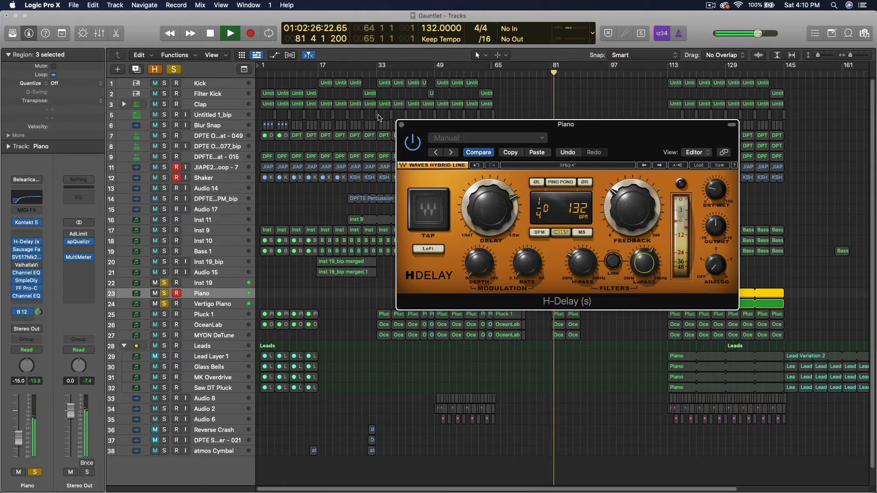
{"action": "left_click", "coordinate": [402, 124]}
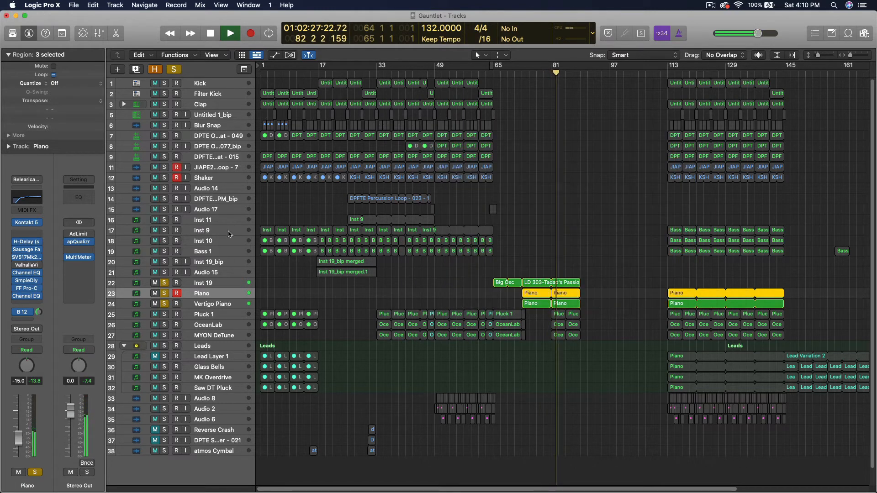
Stop playback, adjust the low-pass filter of the H-Delay on the Vertigo Piano track, and close the plug-in.
{"action": "left_click", "coordinate": [219, 304]}
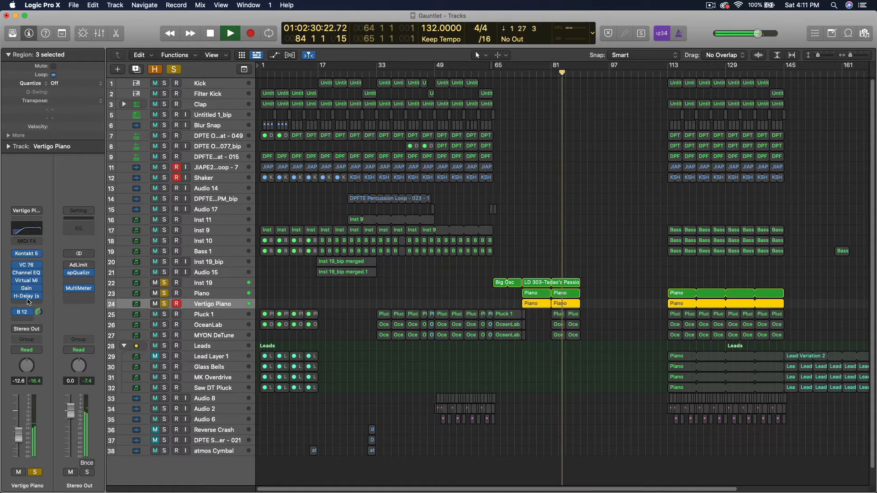
{"action": "key", "text": "space"}
{"action": "left_click", "coordinate": [27, 297]}
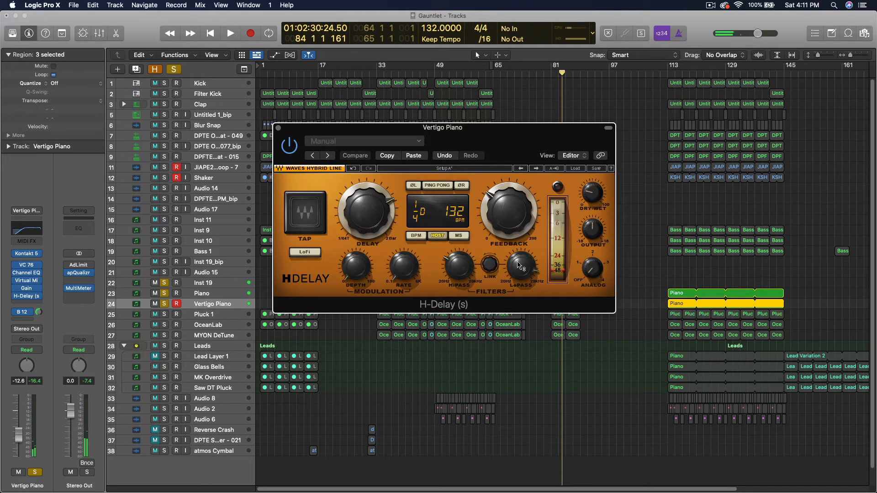
{"action": "left_click_drag", "start_coordinate": [520, 267], "coordinate": [521, 265]}
{"action": "left_click", "coordinate": [278, 129]}
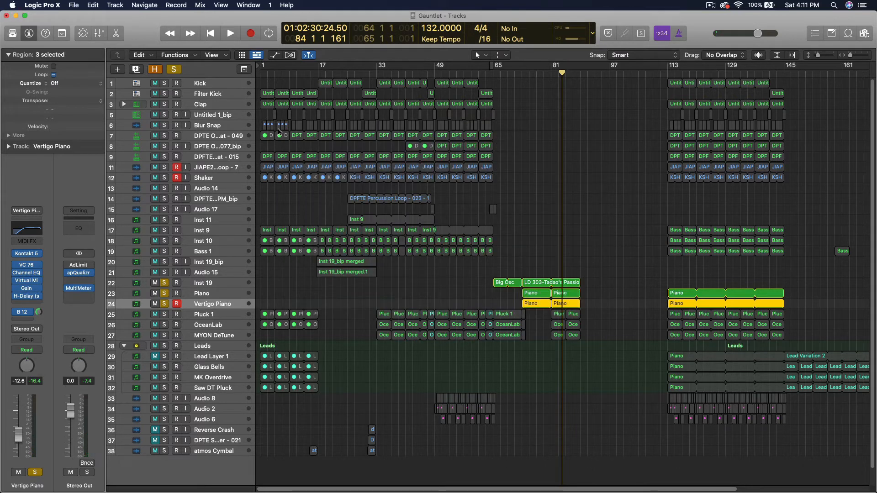
Adjust the high-pass and low-pass filters of the Vertigo Piano track's H-Delay while replaying the soloed layers.
{"action": "key", "text": "space"}
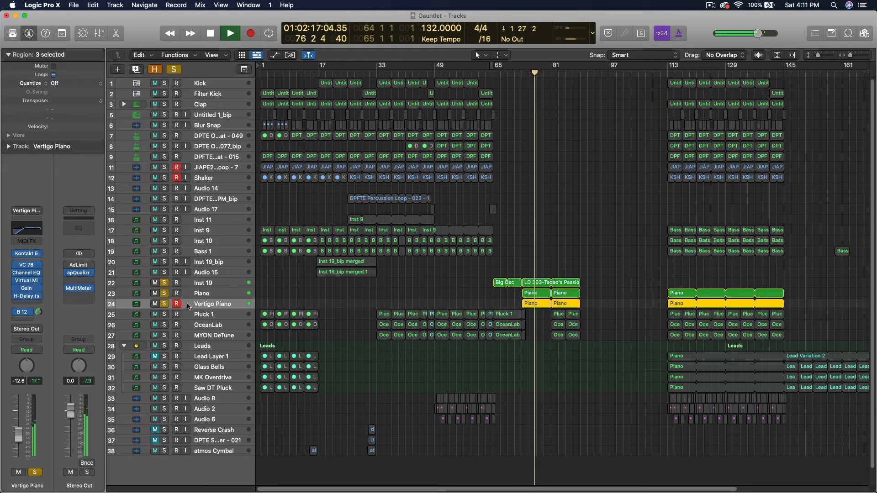
{"action": "left_click", "coordinate": [25, 296]}
{"action": "left_click_drag", "start_coordinate": [455, 269], "coordinate": [455, 261]}
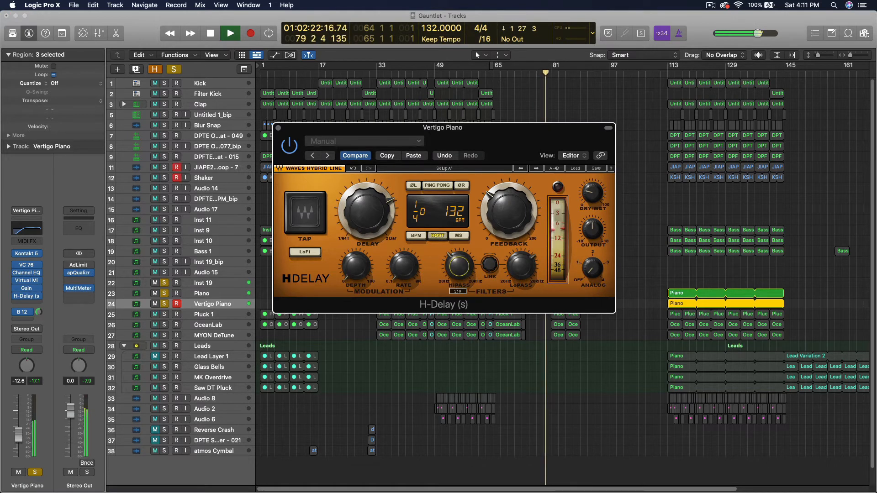
{"action": "left_click", "coordinate": [519, 274]}
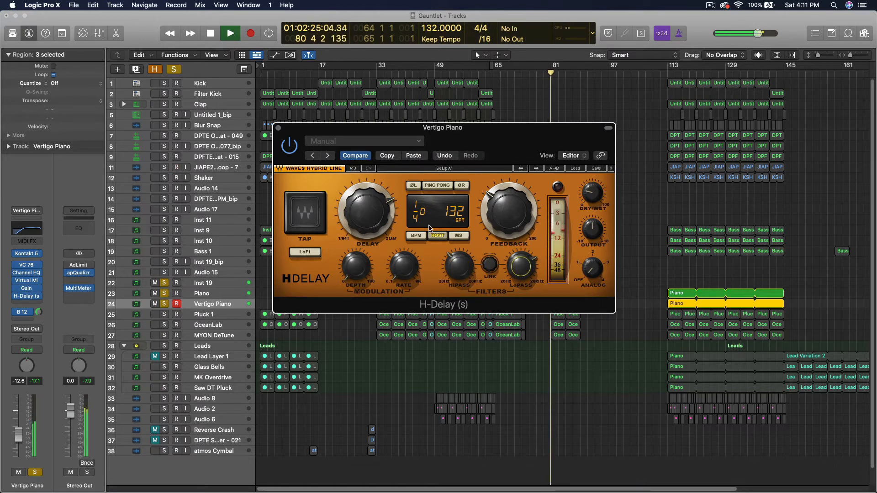
{"action": "left_click", "coordinate": [279, 128]}
Reopen the H-Delay on the Piano track, readjust its low-pass filter during playback, and close it.
{"action": "left_click", "coordinate": [135, 297]}
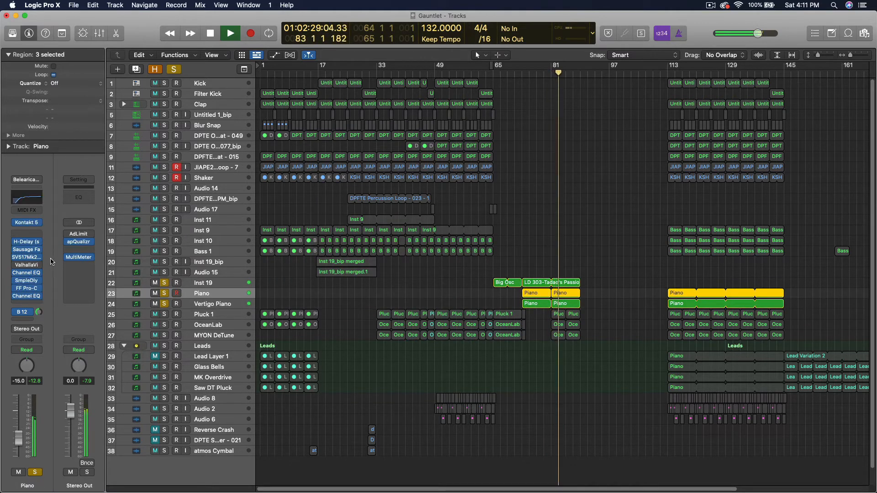
{"action": "left_click", "coordinate": [26, 242]}
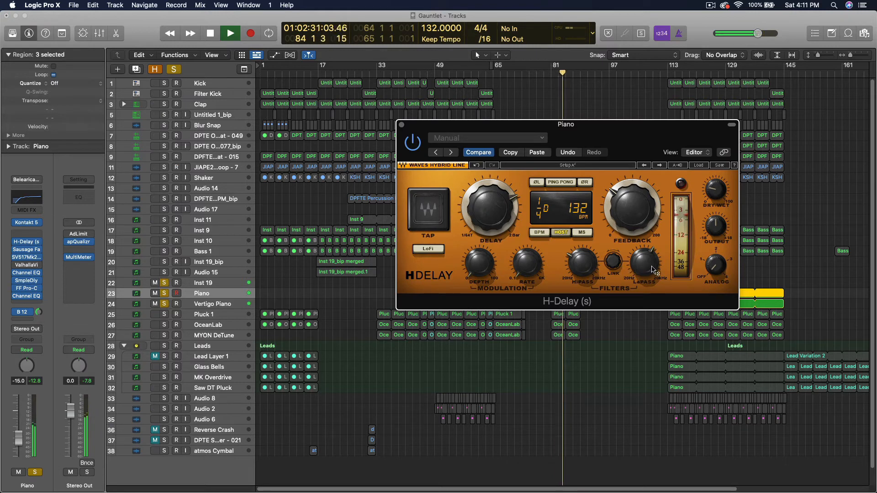
{"action": "left_click_drag", "start_coordinate": [646, 266], "coordinate": [645, 251]}
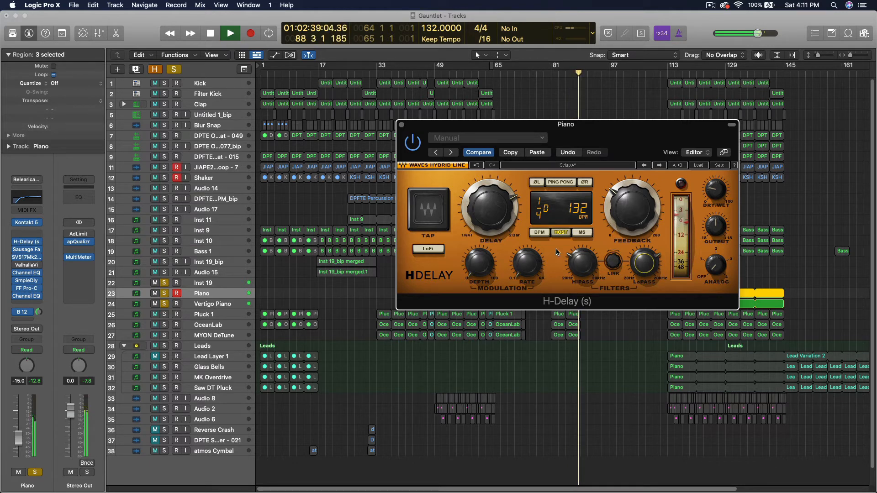
{"action": "left_click", "coordinate": [401, 124]}
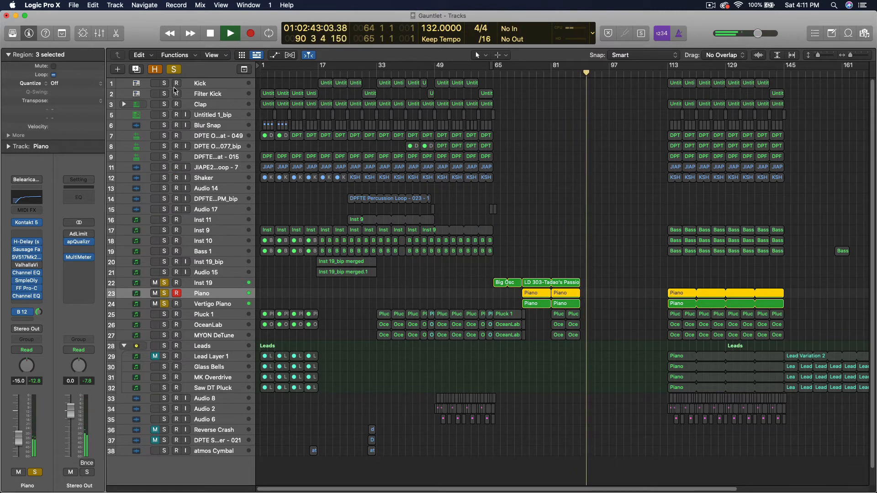
Clear all track solos and play the full arrangement from about bar 47 through the breakdown to bar 90.
{"action": "left_click", "coordinate": [173, 69]}
{"action": "left_click", "coordinate": [173, 69]}
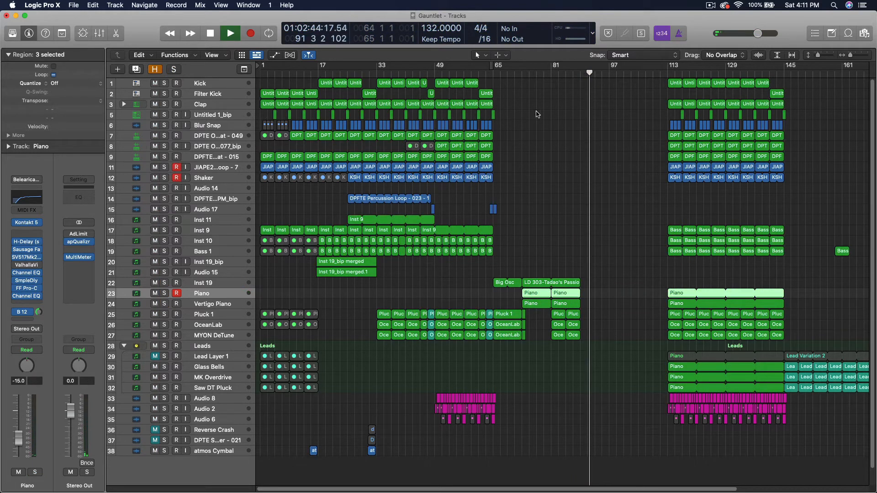
{"action": "left_click", "coordinate": [430, 73]}
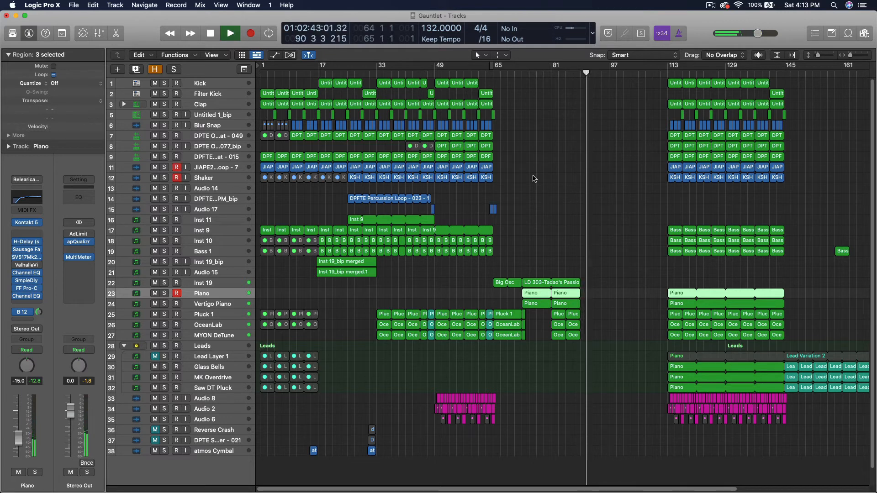
{"action": "key", "text": "space"}
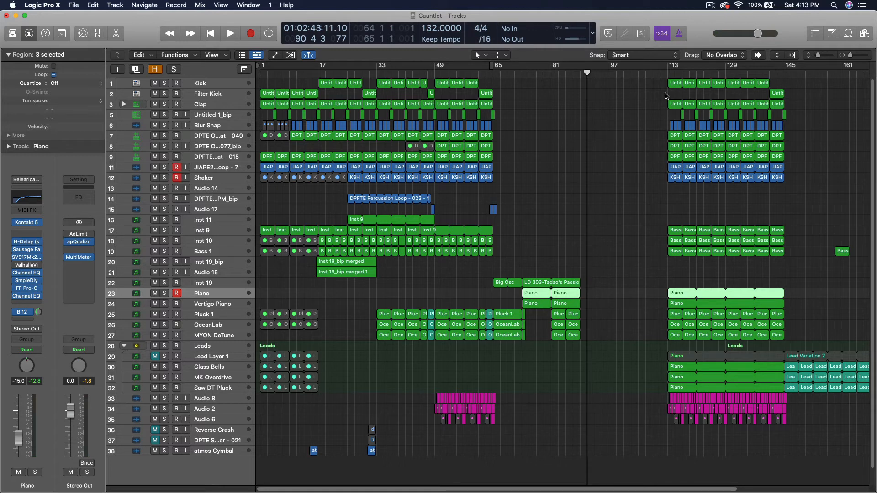
Play the full mix from bar 113 to hear the second drop, and stop playback.
{"action": "left_click", "coordinate": [668, 72]}
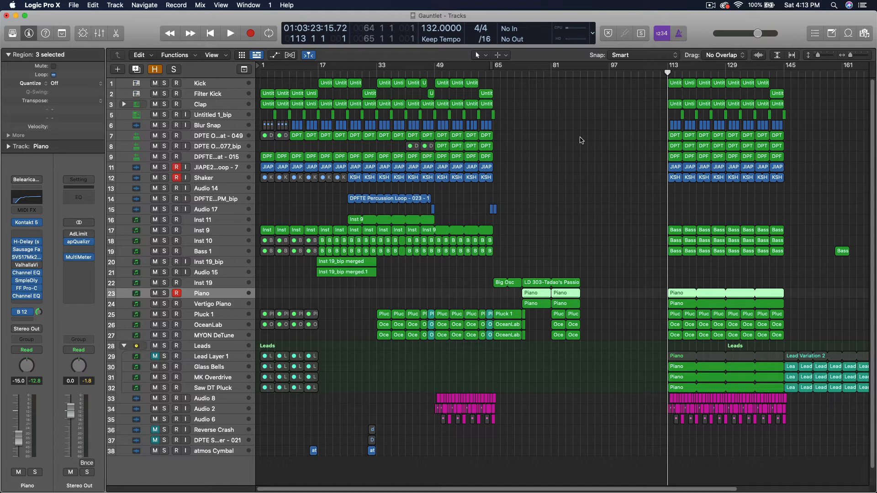
{"action": "key", "text": "space"}
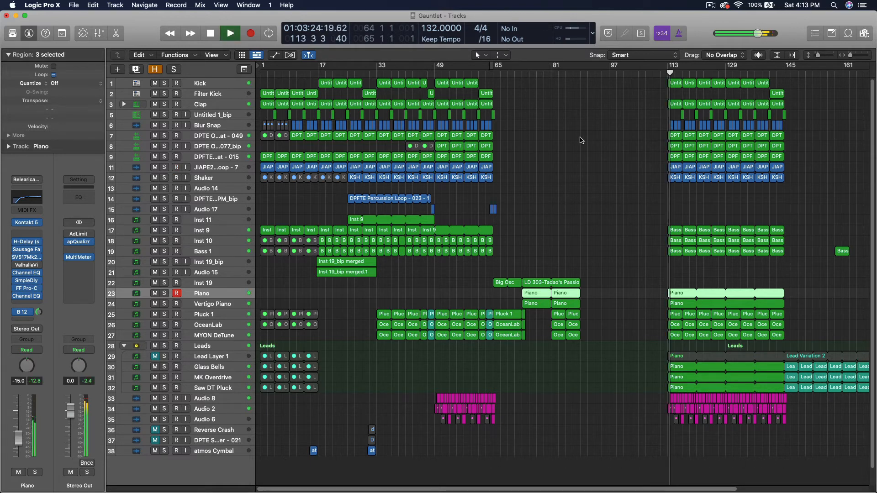
{"action": "key", "text": "space"}
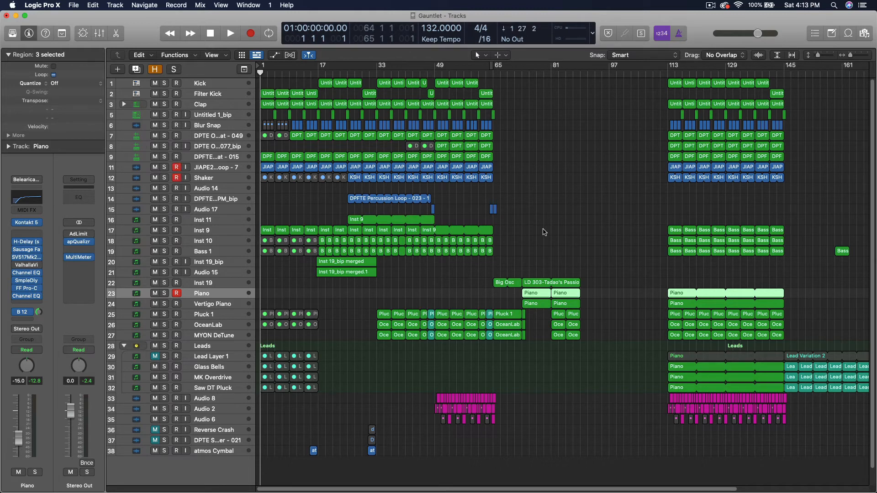
Solo tracks 8 and 7 from bar 49, and view the channel strips of track 8 and Blur Snap while they play.
{"action": "left_click", "coordinate": [164, 146]}
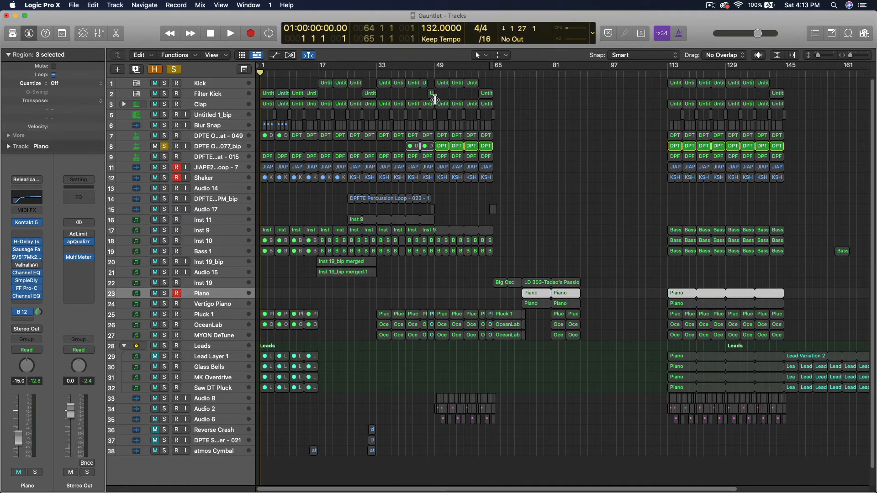
{"action": "left_click", "coordinate": [436, 73]}
{"action": "key", "text": "space"}
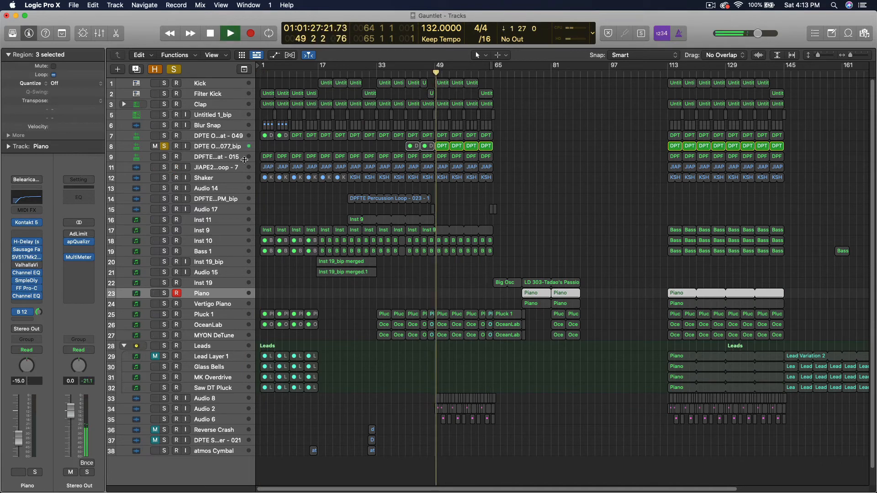
{"action": "left_click", "coordinate": [165, 136]}
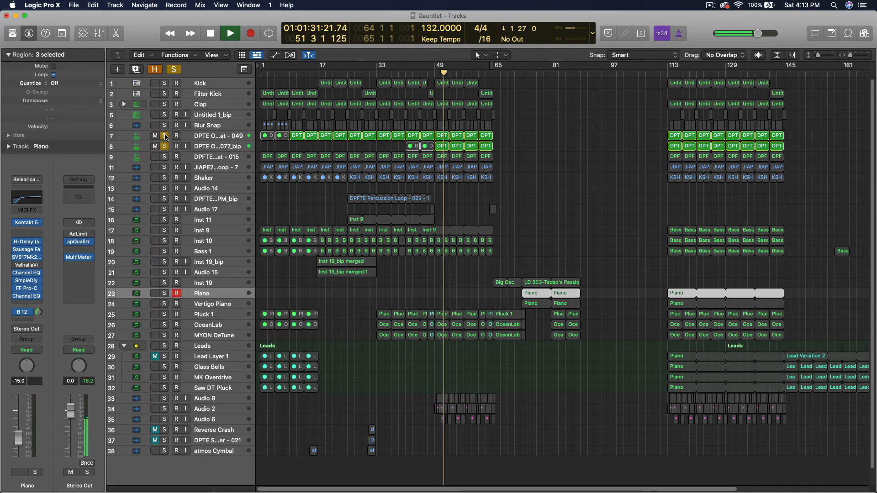
{"action": "left_click", "coordinate": [225, 147]}
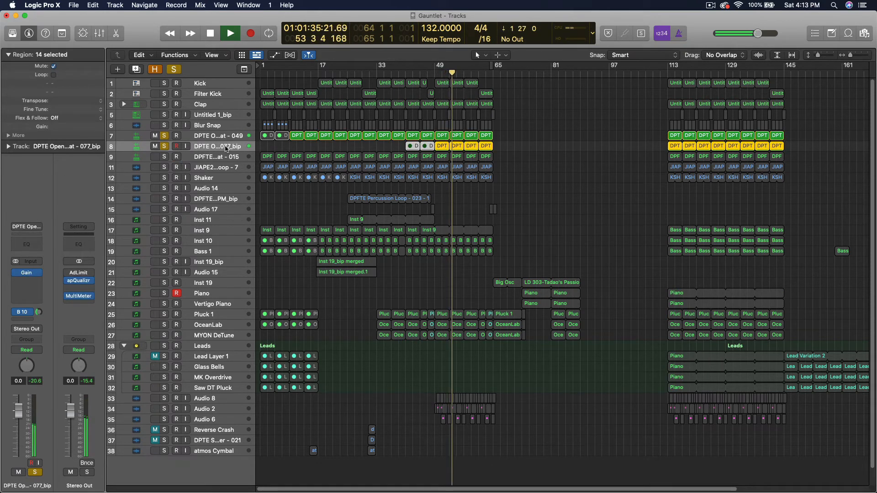
{"action": "left_click", "coordinate": [216, 127]}
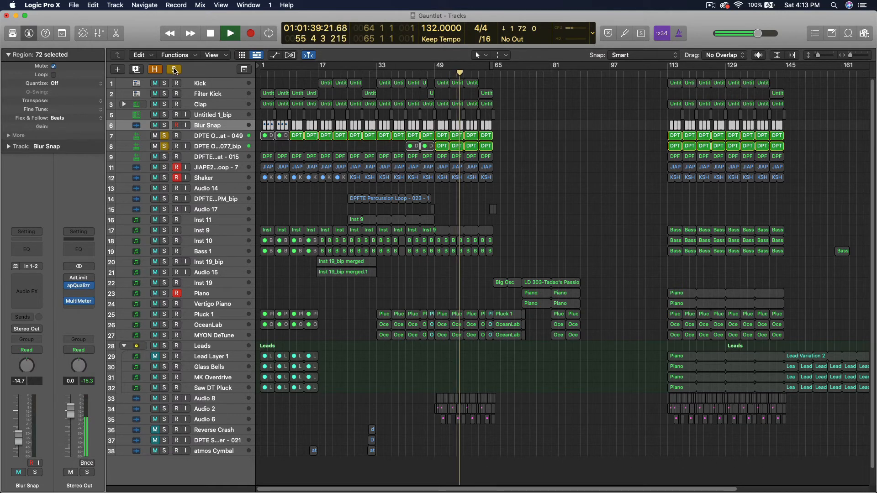
{"action": "key", "text": "space"}
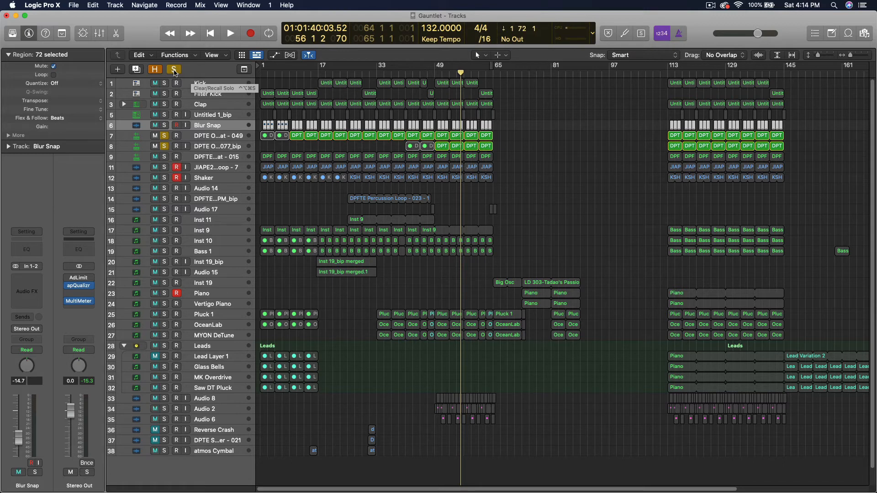
Clear the solos on tracks 7 and 8 and play the full mix from bar 56.
{"action": "left_click", "coordinate": [174, 70]}
{"action": "left_click", "coordinate": [174, 71]}
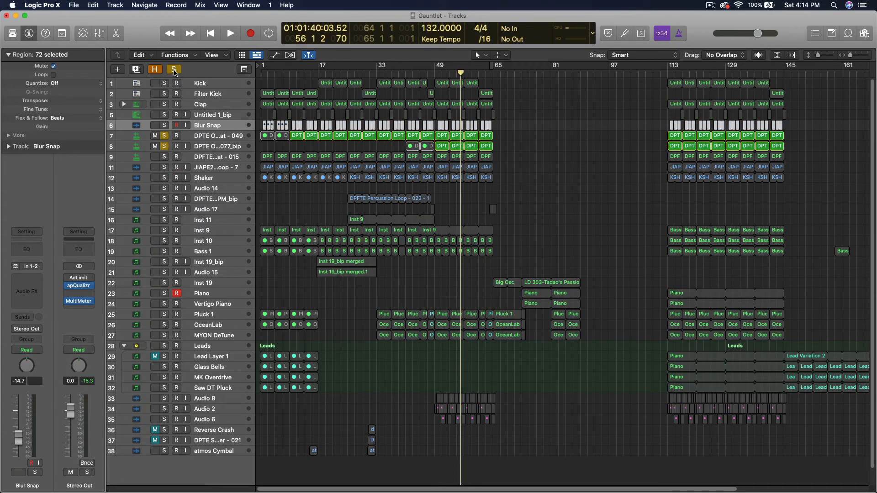
{"action": "left_click", "coordinate": [174, 71]}
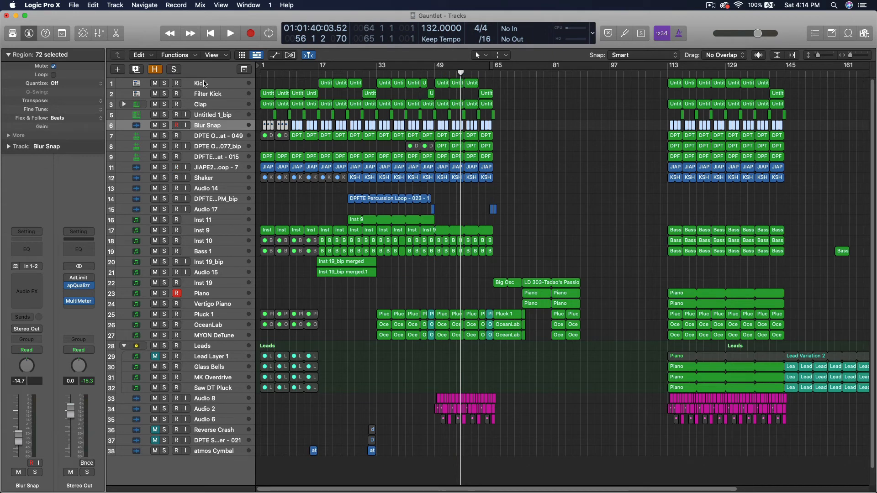
{"action": "key", "text": "space"}
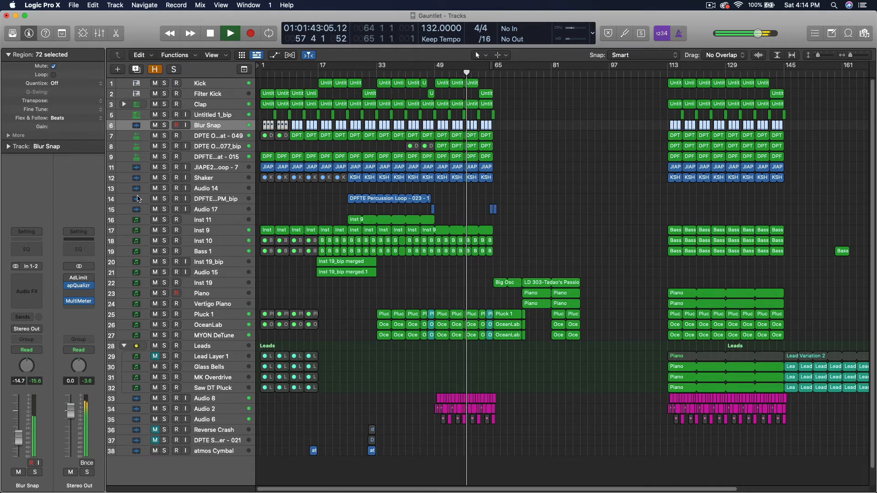
{"action": "key", "text": "space"}
Open apQualizr on Stereo Out to view the mix's spectrum during playback, and look through the available Audio Units plug-ins.
{"action": "left_click", "coordinate": [82, 287]}
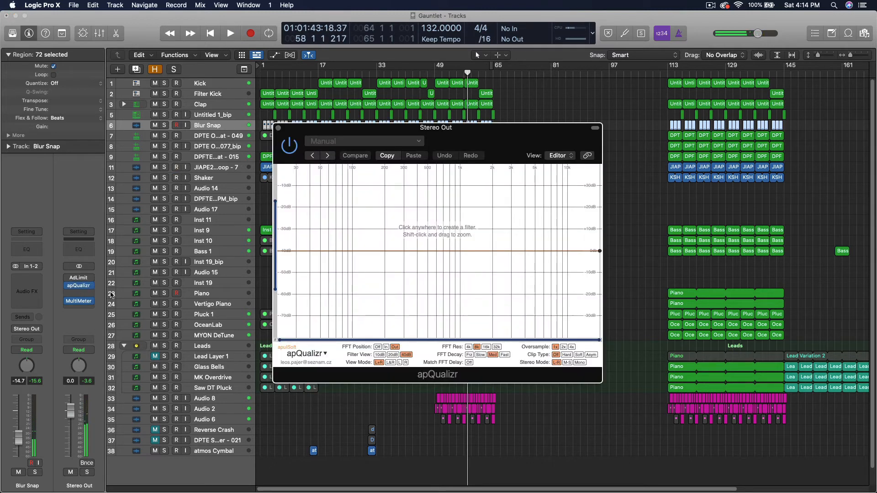
{"action": "key", "text": "space"}
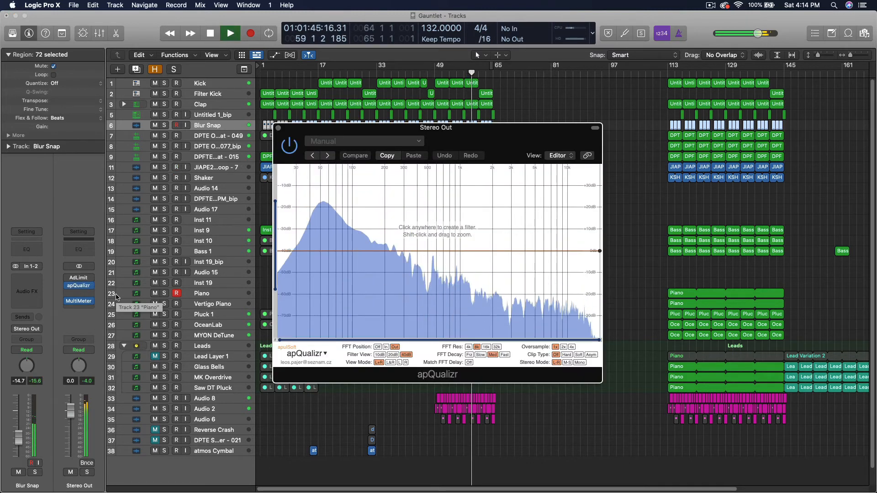
{"action": "left_click", "coordinate": [92, 297]}
{"action": "mouse_move", "coordinate": [91, 462]}
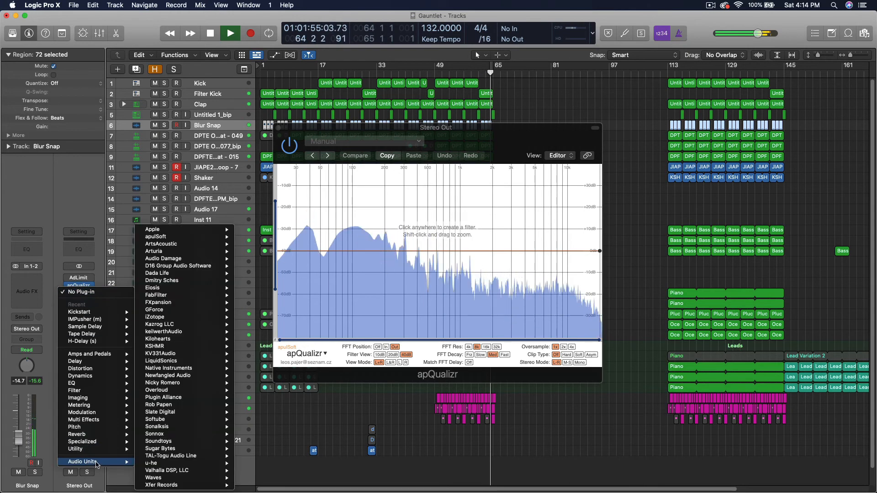
{"action": "left_click", "coordinate": [606, 154]}
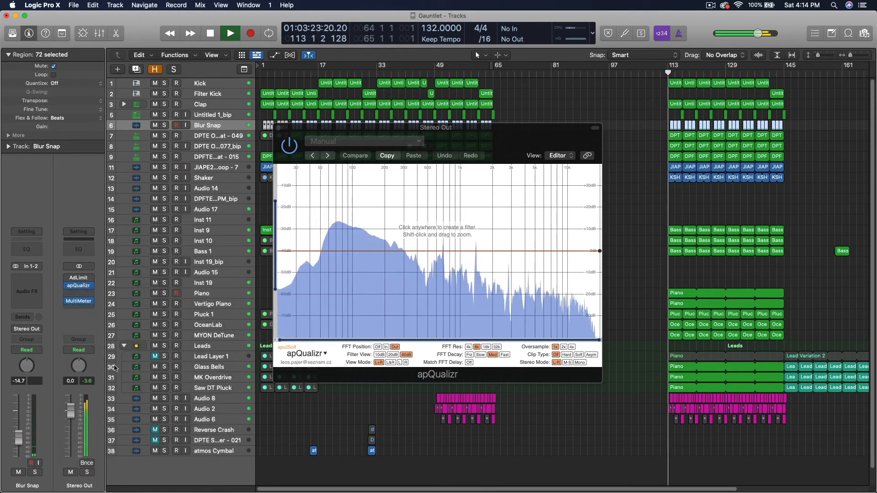
Play the mix from bar 33 and from bar 17 to compare the Stereo Out spectrum in apQualizr.
{"action": "left_click", "coordinate": [78, 293]}
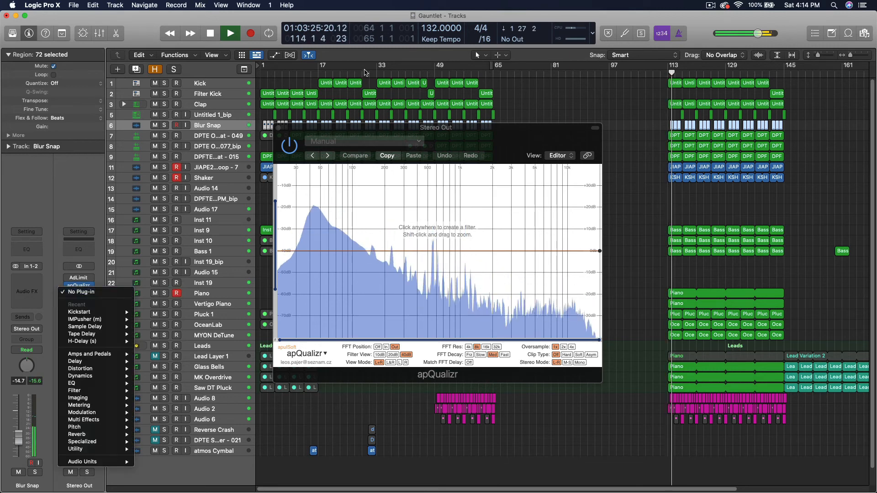
{"action": "left_click", "coordinate": [366, 72]}
{"action": "left_click", "coordinate": [377, 71]}
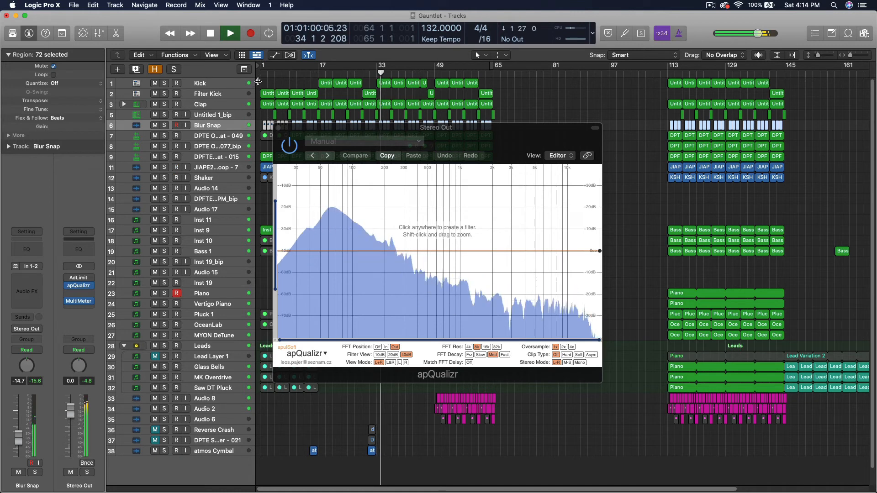
{"action": "left_click", "coordinate": [320, 72]}
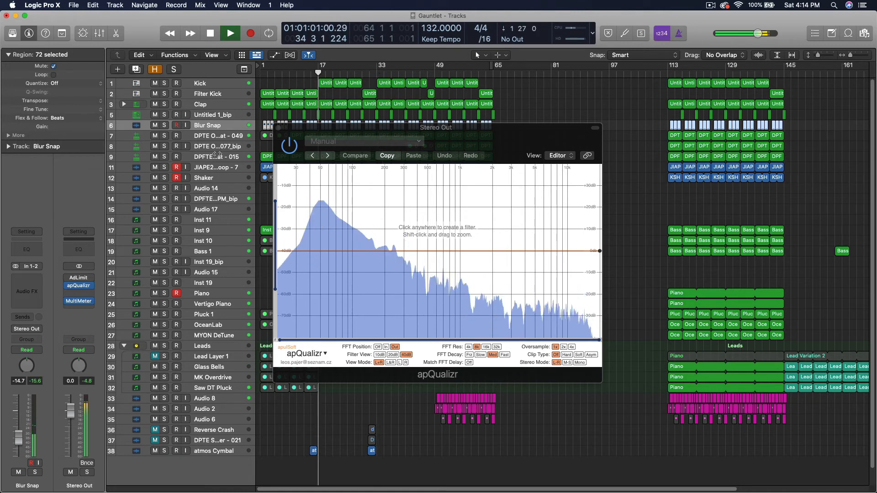
Close the apQualizr spectrum window on Stereo Out and stop playback.
{"action": "left_click", "coordinate": [92, 294]}
{"action": "left_click", "coordinate": [280, 130]}
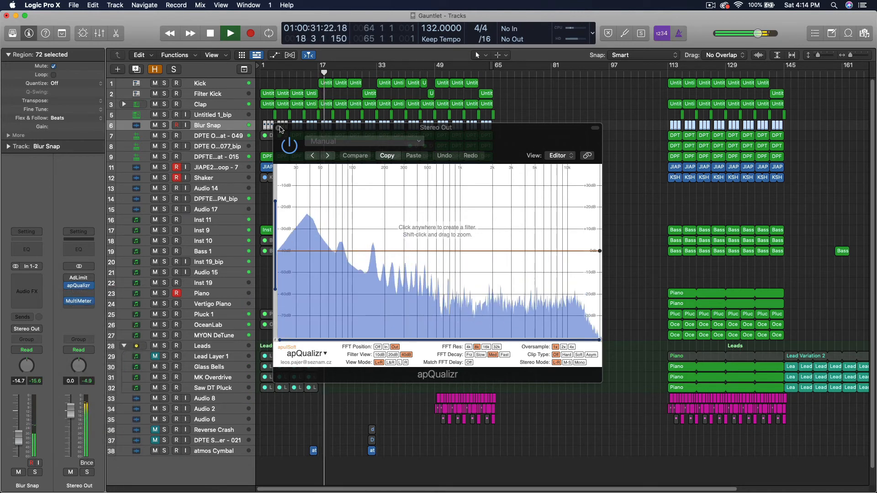
{"action": "left_click", "coordinate": [280, 129]}
{"action": "key", "text": "space"}
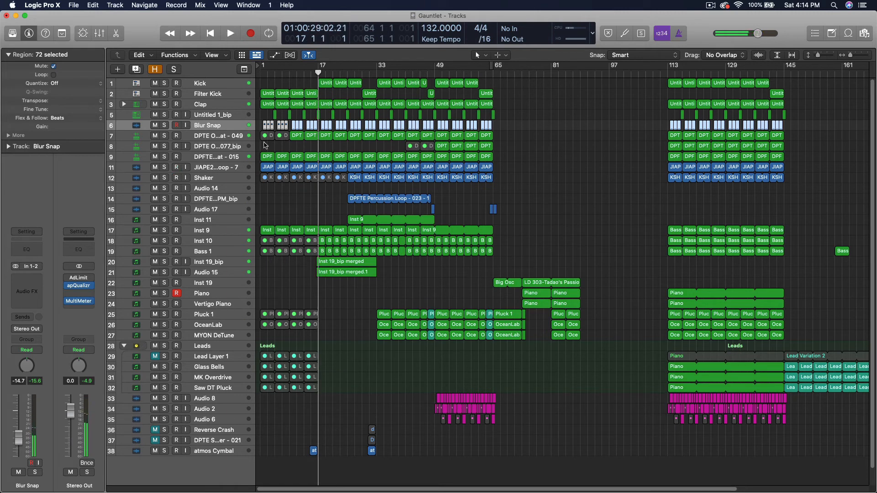
Solo Inst 19_bip from bar 17, bring in Audio 15 during playback, and return to Inst 19_bip alone with its channel strip shown.
{"action": "left_click", "coordinate": [164, 262]}
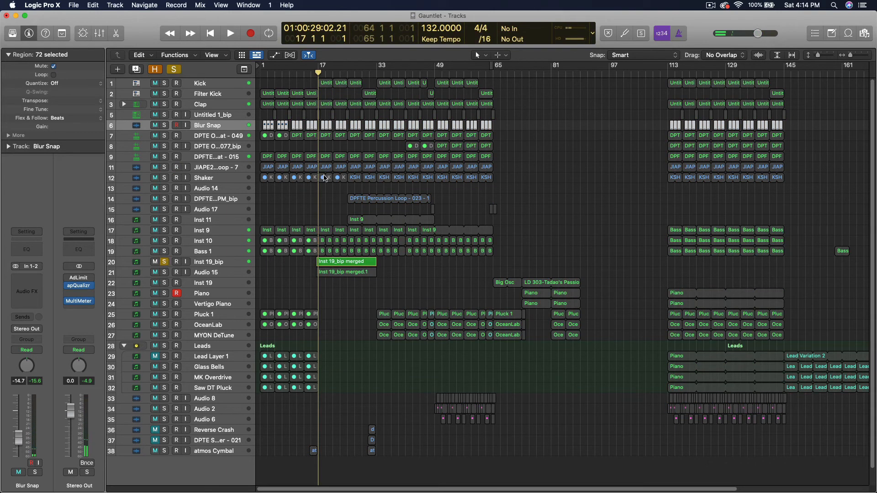
{"action": "key", "text": "space"}
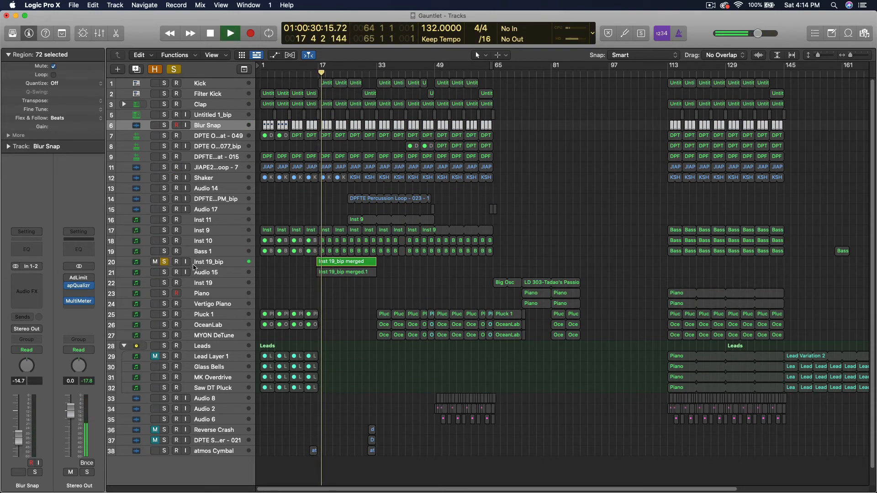
{"action": "left_click", "coordinate": [164, 273]}
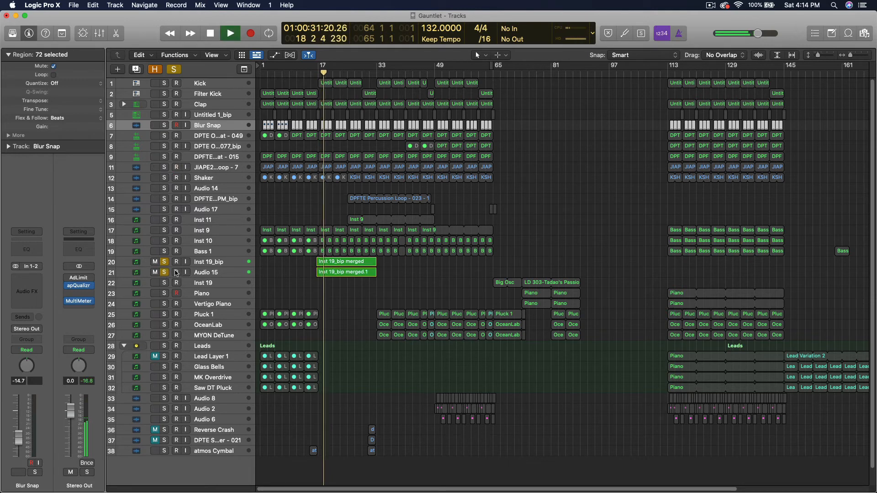
{"action": "key", "text": "space"}
{"action": "left_click", "coordinate": [165, 273]}
{"action": "left_click", "coordinate": [204, 261]}
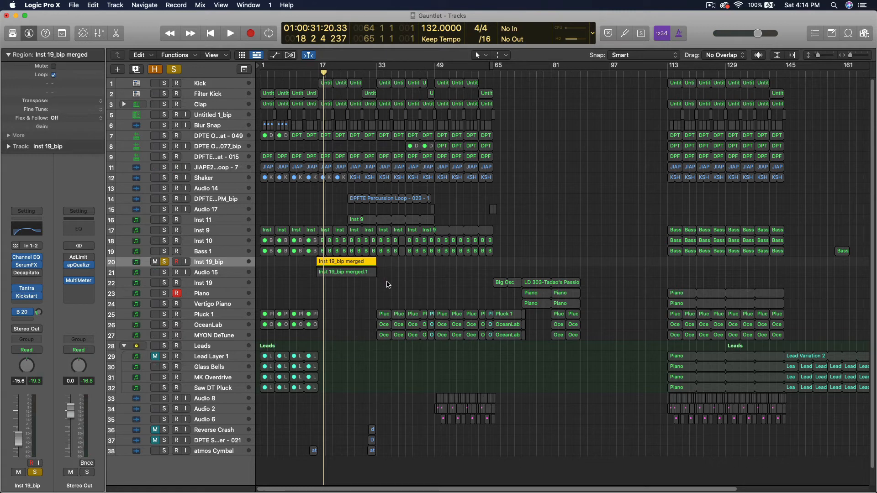
View Audio 15's plug-in chain and play Inst 19_bip and Audio 15 soloed together.
{"action": "left_click_drag", "start_coordinate": [391, 288], "coordinate": [274, 213]}
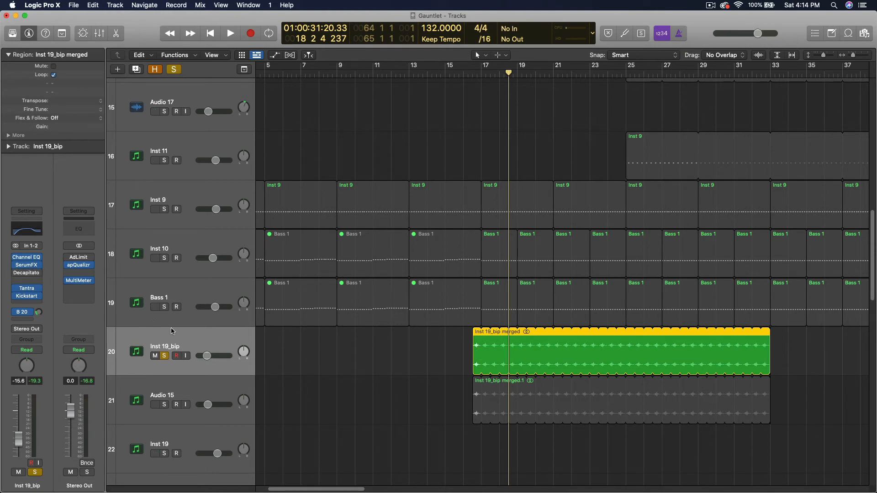
{"action": "left_click", "coordinate": [201, 388]}
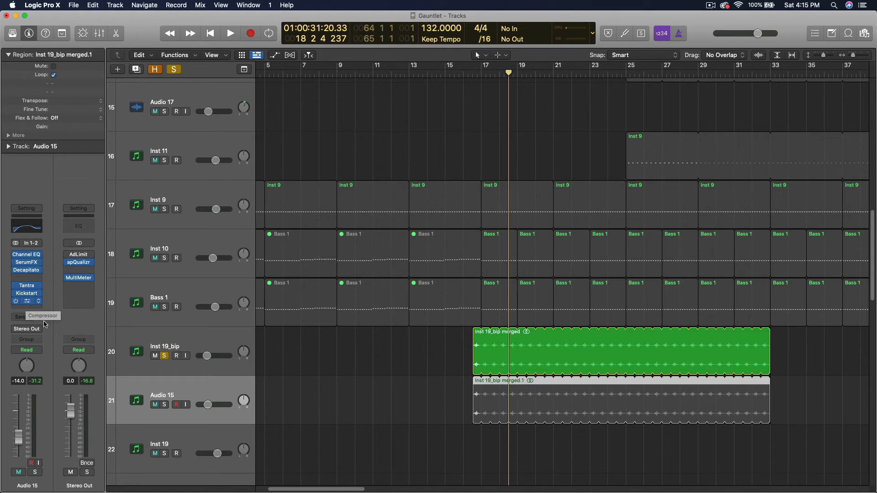
{"action": "left_click", "coordinate": [164, 404]}
{"action": "left_click", "coordinate": [187, 343]}
{"action": "key", "text": "space"}
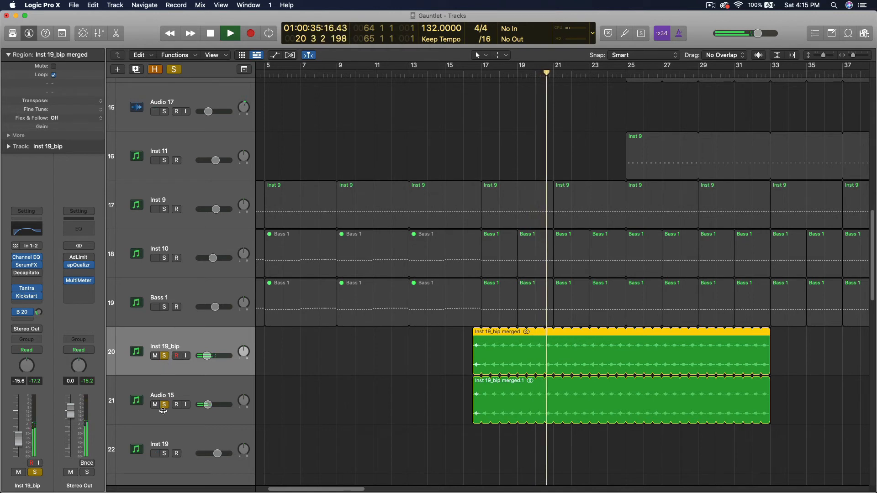
Play Audio 15 soloed by itself and switch the solo back to Inst 19_bip alone.
{"action": "key", "text": "space"}
{"action": "left_click", "coordinate": [165, 356]}
{"action": "key", "text": "space"}
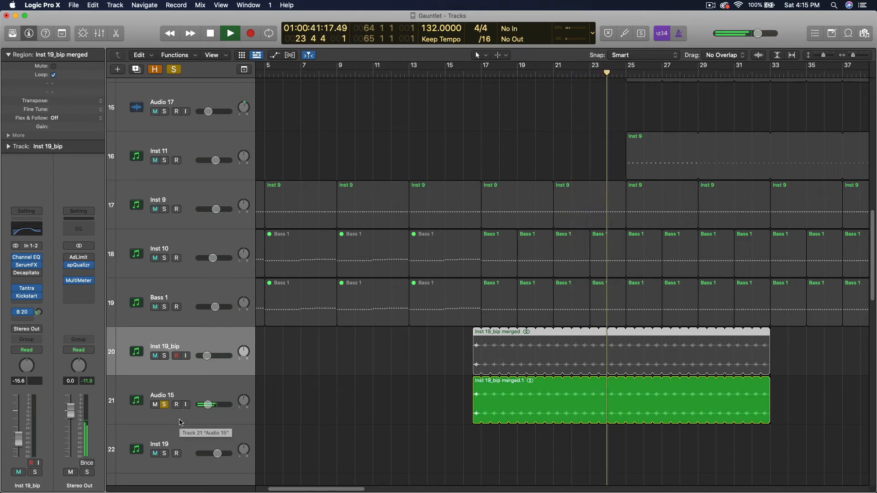
{"action": "key", "text": "space"}
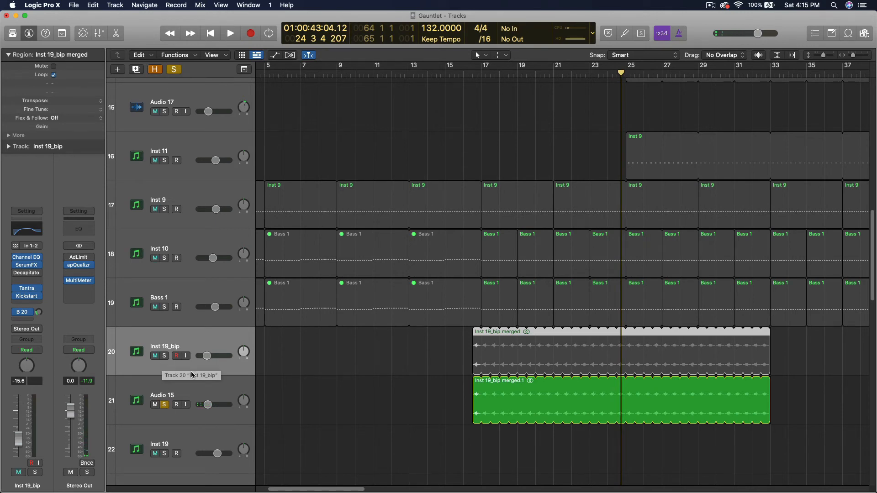
{"action": "left_click", "coordinate": [164, 356]}
{"action": "left_click", "coordinate": [165, 405]}
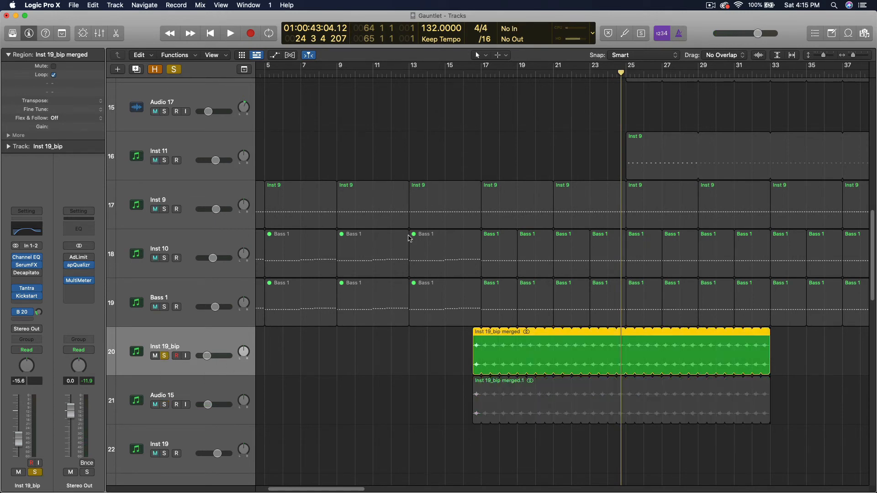
Clear all solos and play the full arrangement from bar 1 with every track in view.
{"action": "left_click", "coordinate": [479, 74]}
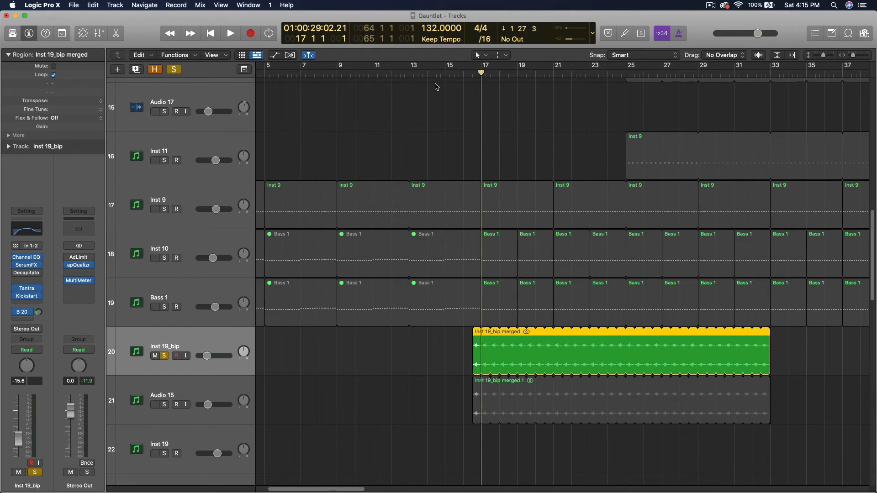
{"action": "scroll", "coordinate": [442, 102], "scroll_direction": "left", "scroll_amount": 3}
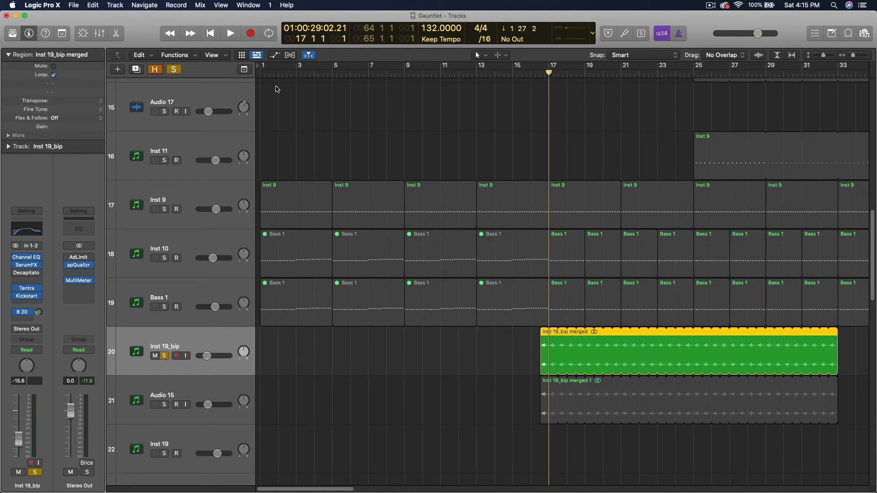
{"action": "left_click", "coordinate": [260, 73]}
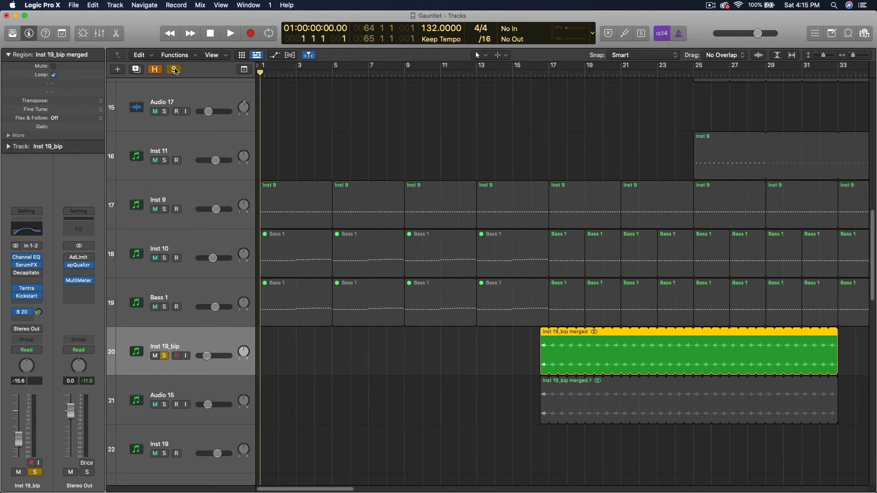
{"action": "left_click", "coordinate": [174, 70]}
{"action": "key", "text": "space"}
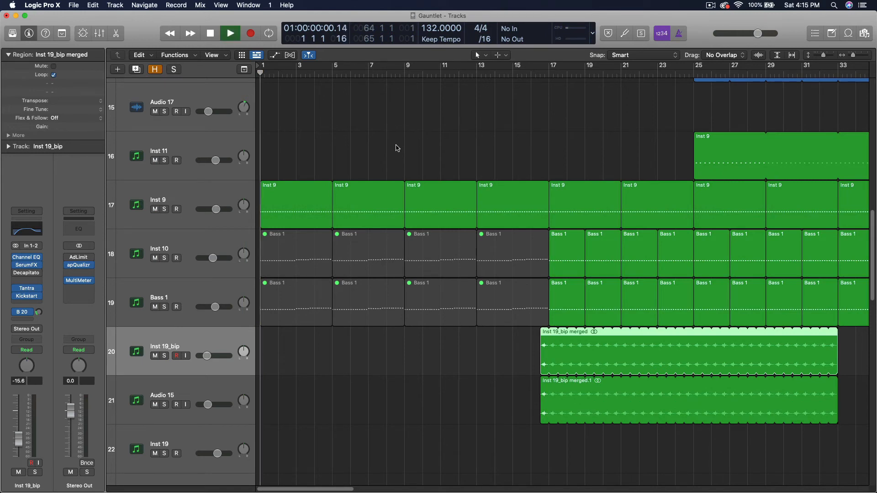
{"action": "key", "text": "z"}
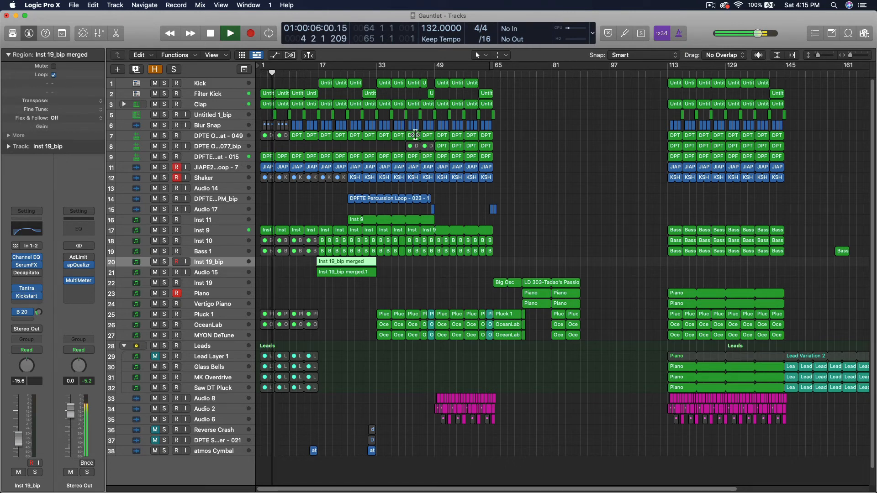
Lower the Stereo Out level to -2.7 dB while the full mix plays.
{"action": "left_click_drag", "start_coordinate": [70, 421], "coordinate": [69, 427]}
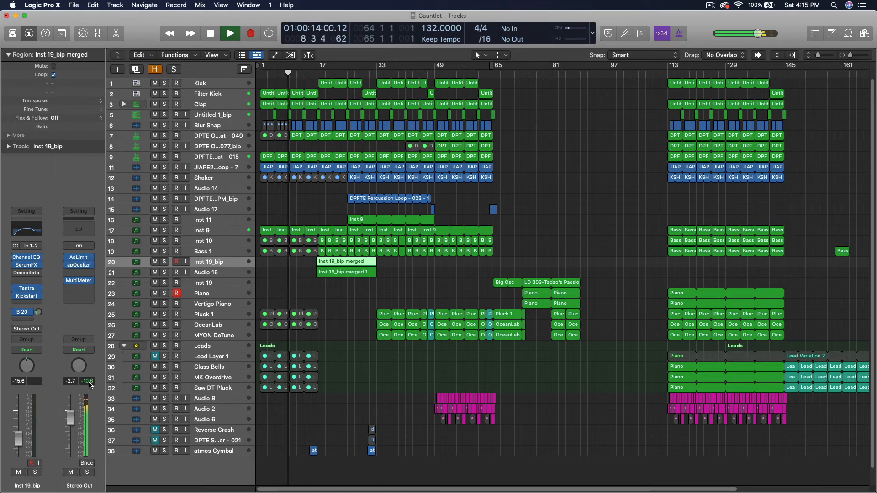
{"action": "left_click_drag", "start_coordinate": [73, 422], "coordinate": [73, 418]}
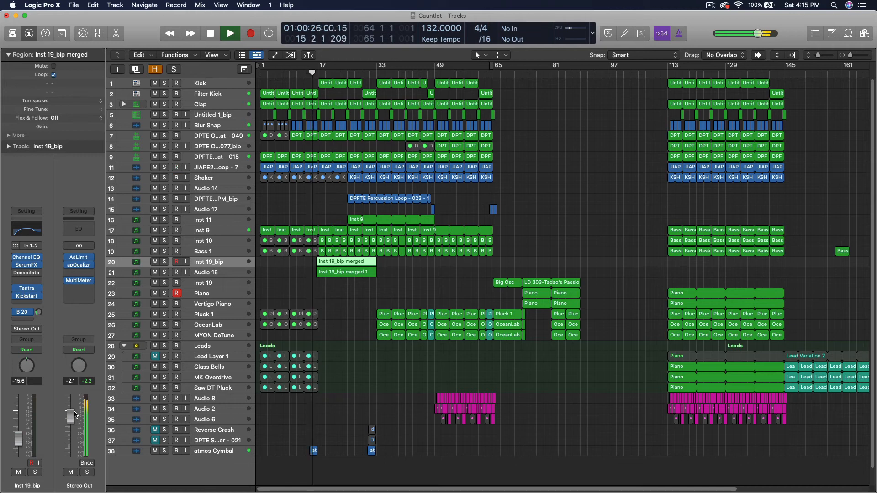
{"action": "left_click_drag", "start_coordinate": [74, 412], "coordinate": [75, 418]}
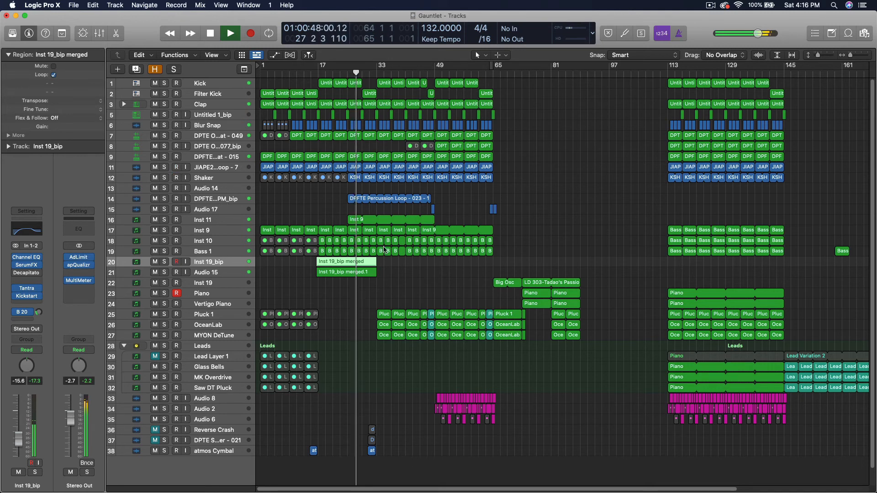
Check the RCompressor insert on the track 14 percussion loop during playback, and stop the mix at bar 69.
{"action": "left_click", "coordinate": [234, 199]}
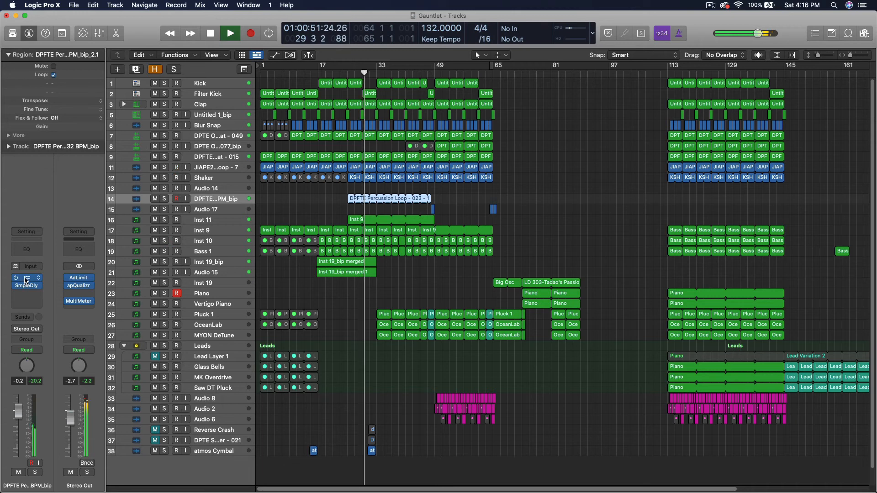
{"action": "left_click", "coordinate": [26, 280]}
{"action": "left_click", "coordinate": [26, 280]}
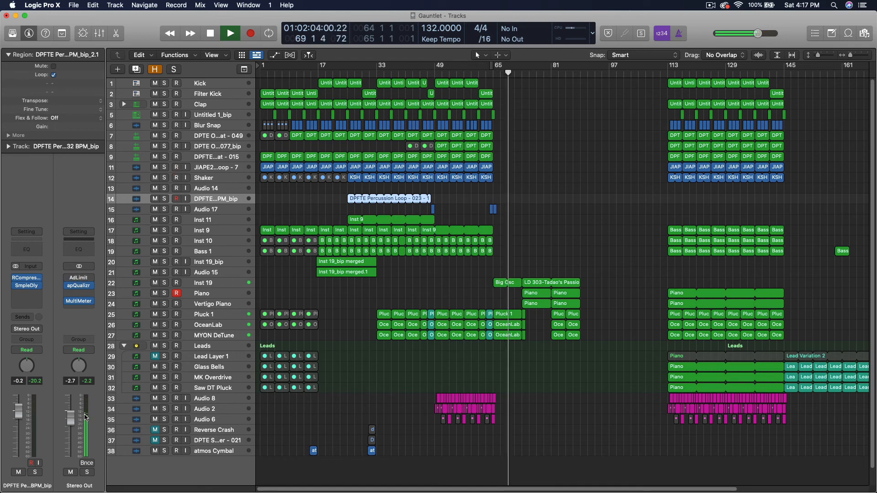
{"action": "key", "text": "space"}
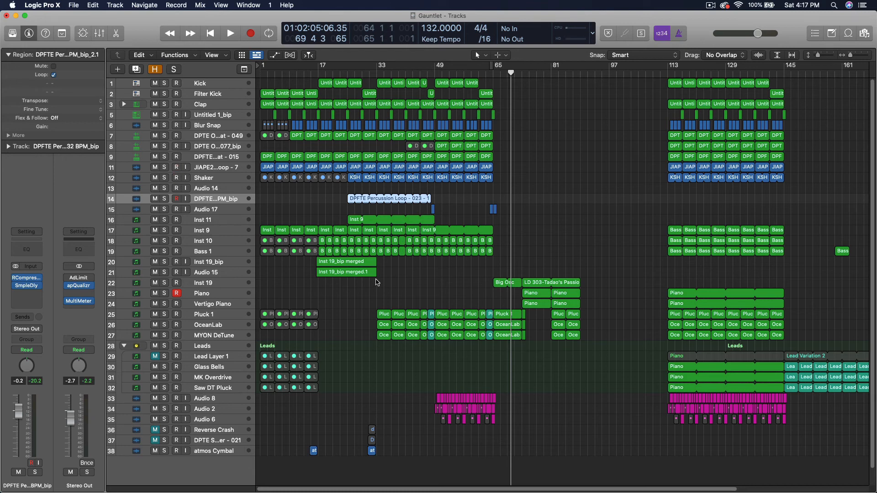
Solo Inst 19_bip and Audio 15 and place the playhead at the start of their regions, bar 16 beat 3.
{"action": "left_click", "coordinate": [164, 262]}
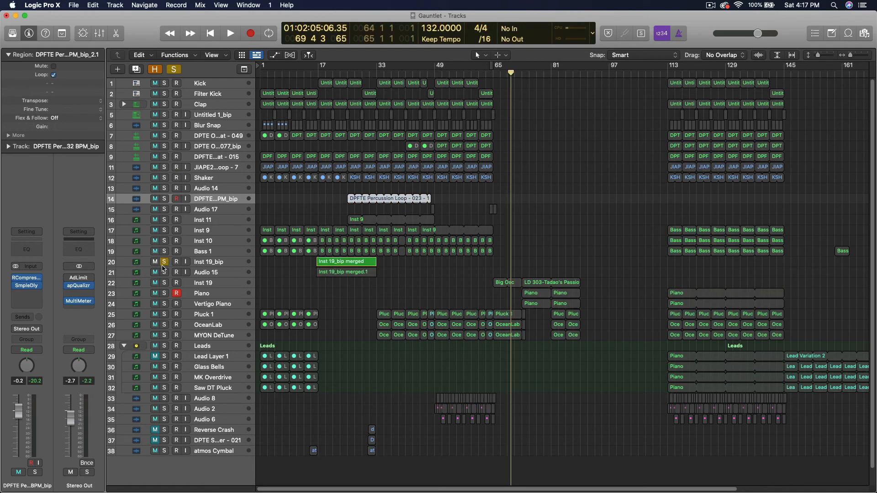
{"action": "left_click", "coordinate": [164, 272]}
{"action": "left_click", "coordinate": [318, 73]}
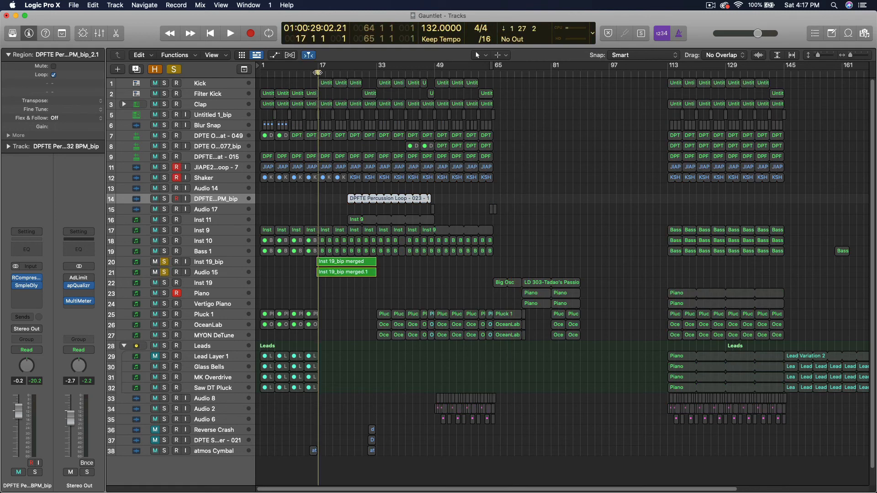
{"action": "left_click_drag", "start_coordinate": [375, 297], "coordinate": [311, 219]}
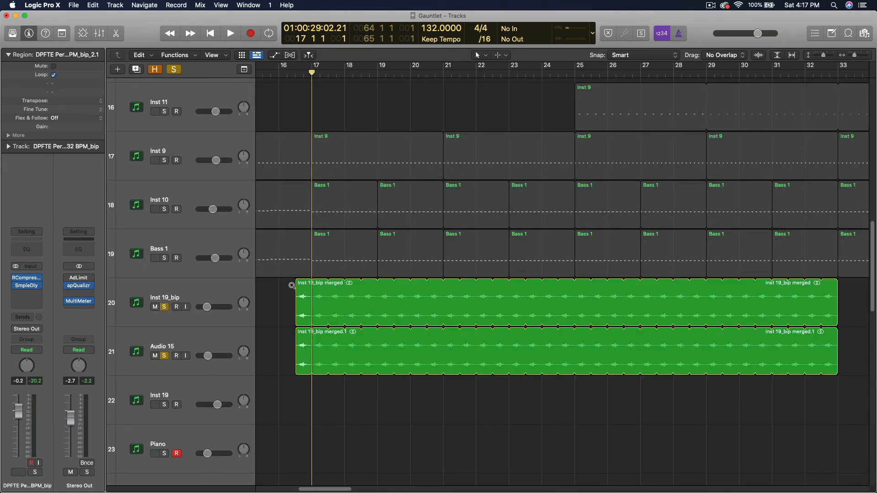
{"action": "left_click_drag", "start_coordinate": [295, 280], "coordinate": [381, 424]}
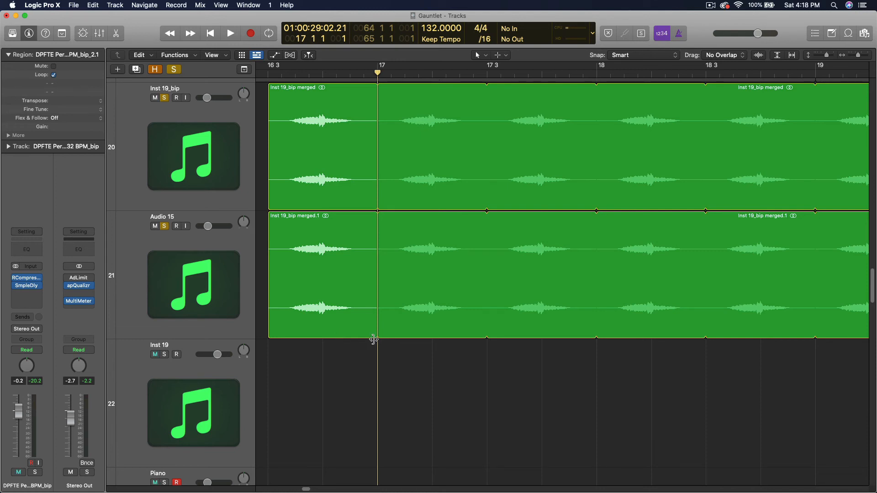
{"action": "left_click", "coordinate": [173, 69]}
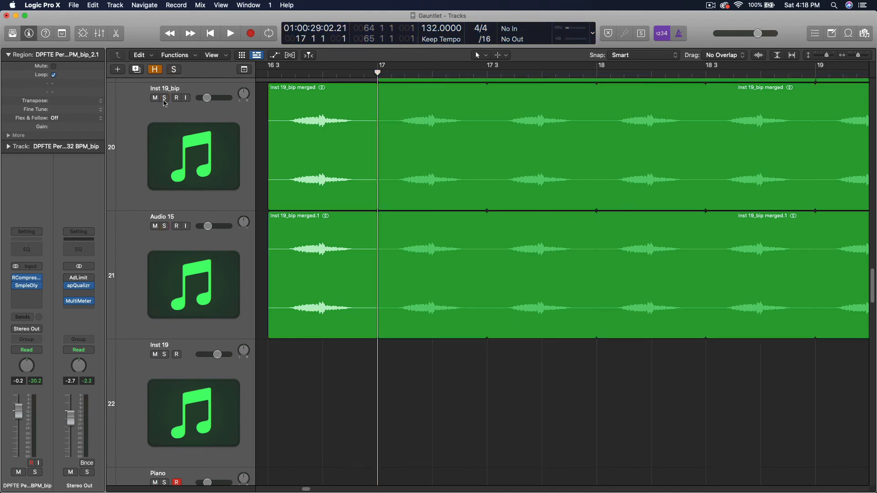
{"action": "left_click", "coordinate": [164, 99]}
{"action": "left_click", "coordinate": [165, 227]}
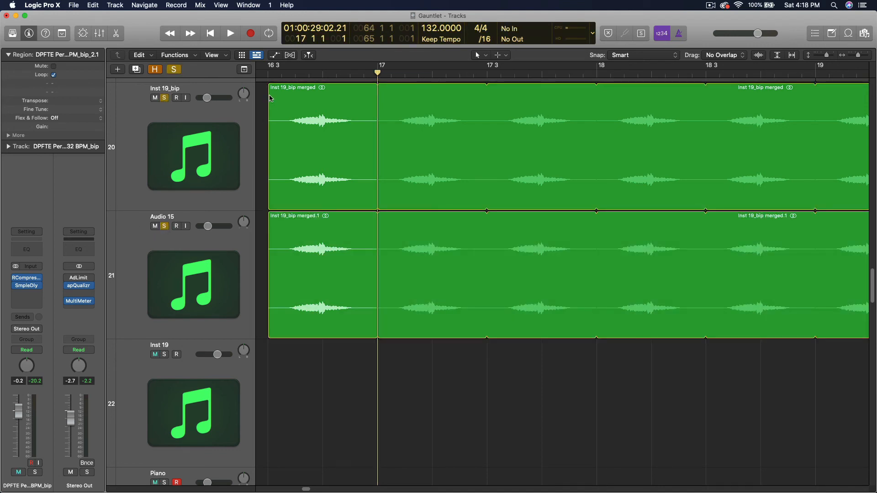
{"action": "left_click", "coordinate": [265, 76]}
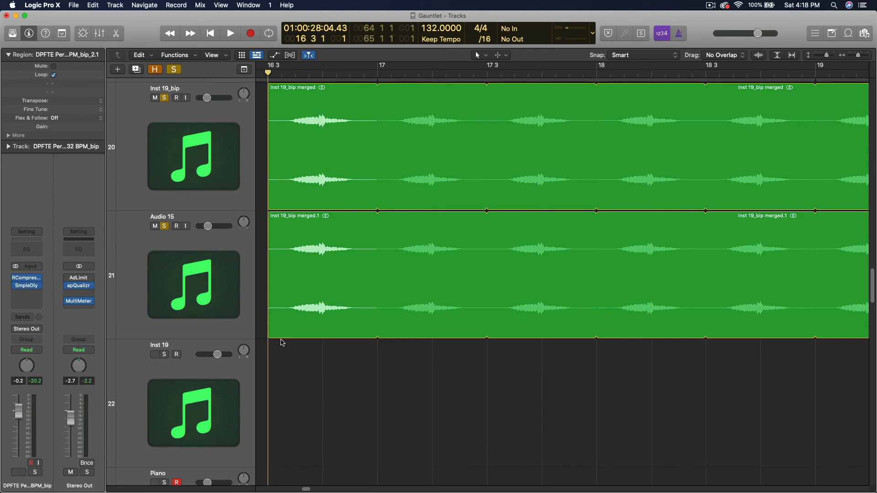
Reverse the first beat of Audio 15's region from bar 16 beat 3 as a separate clip, and play it with Inst 19_bip.
{"action": "left_click_drag", "start_coordinate": [268, 338], "coordinate": [325, 342]}
{"action": "left_click_drag", "start_coordinate": [298, 313], "coordinate": [311, 302]}
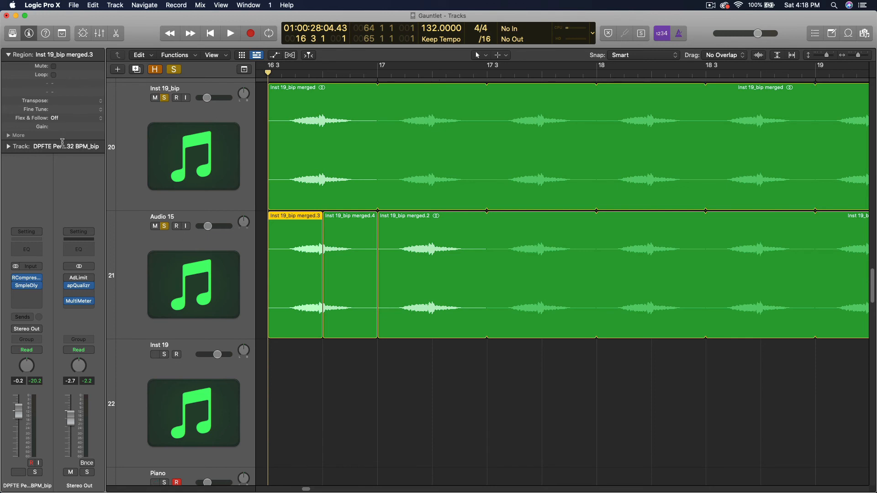
{"action": "left_click", "coordinate": [19, 137]}
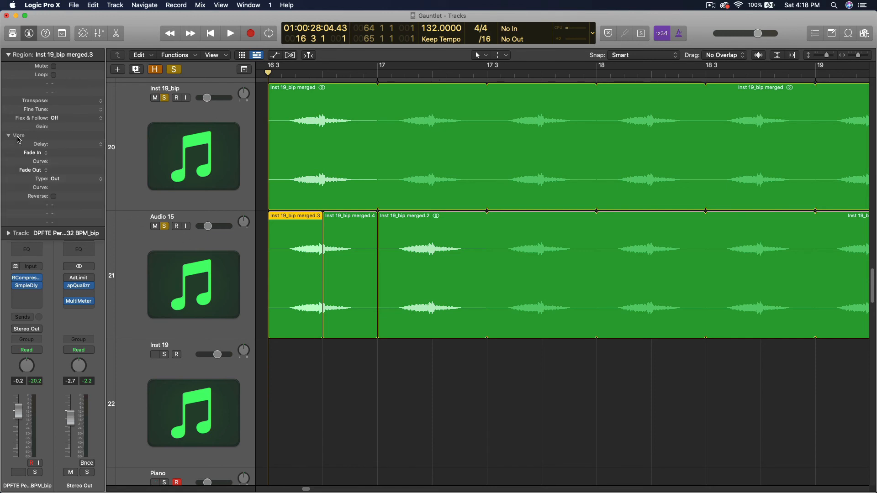
{"action": "left_click", "coordinate": [54, 196]}
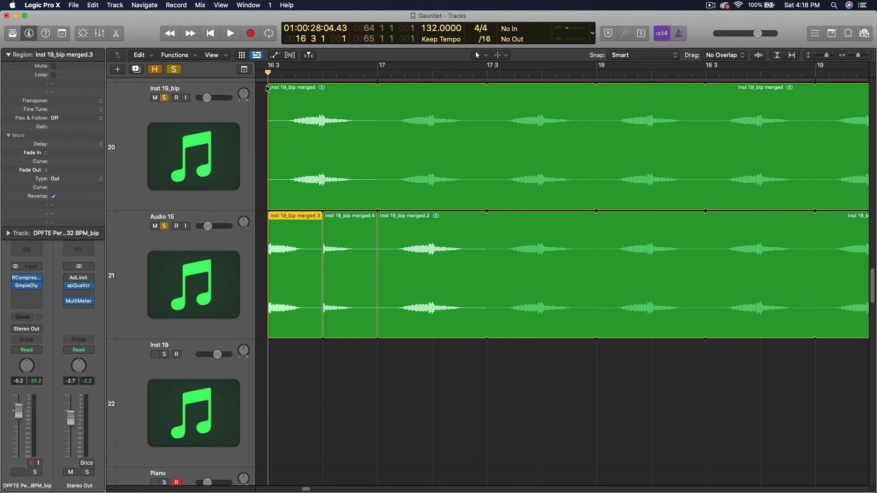
{"action": "key", "text": "space"}
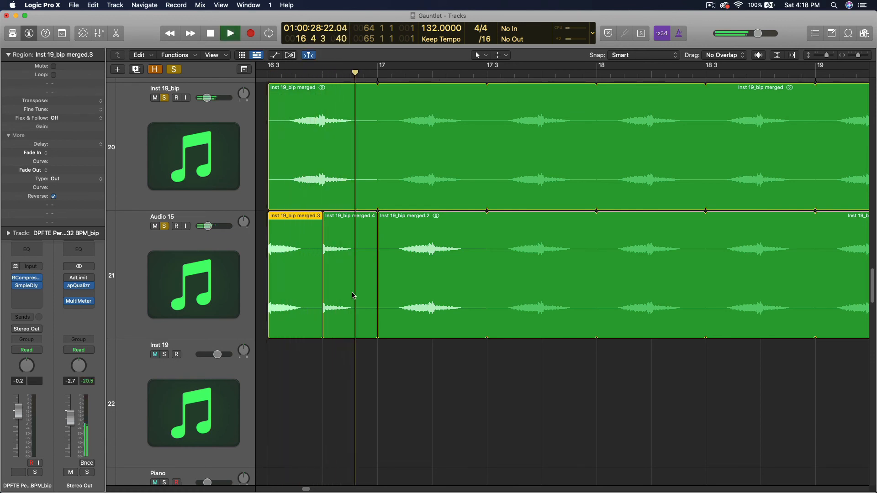
{"action": "key", "text": "space"}
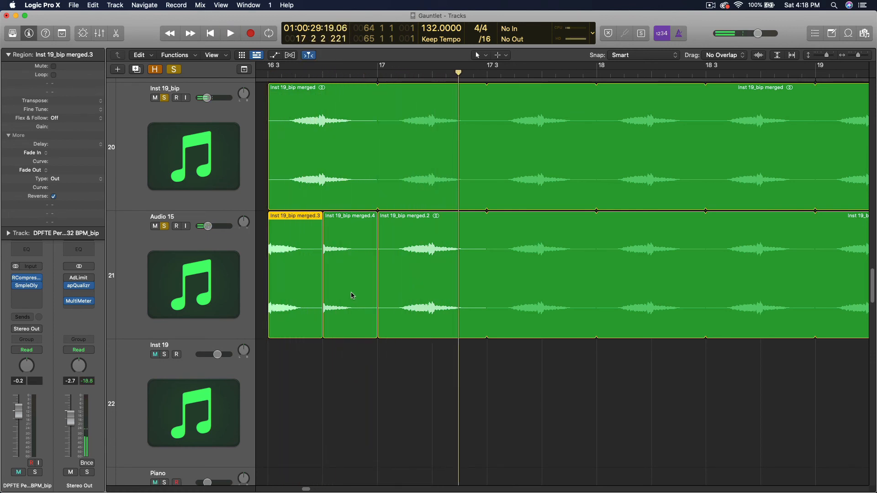
Move Audio 15's clip at bar 16 beat 4 down to Inst 19, and put the preceding clip in its place with reverse off.
{"action": "left_click", "coordinate": [328, 287]}
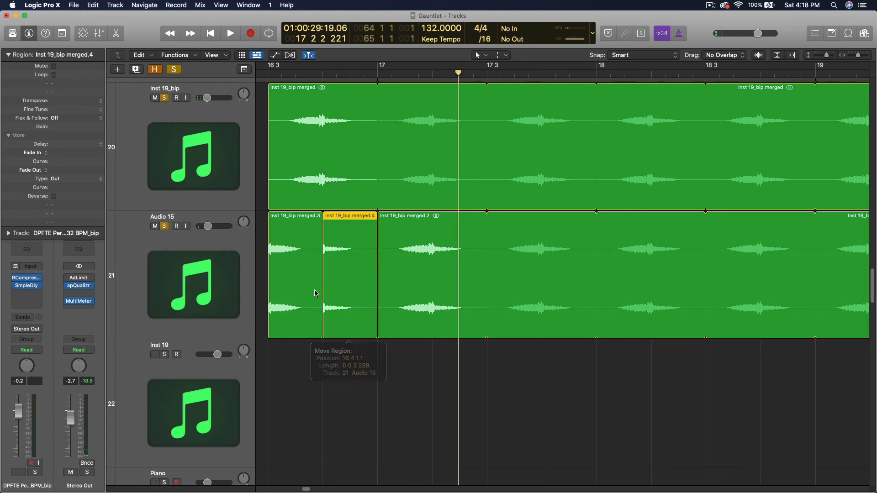
{"action": "left_click_drag", "start_coordinate": [336, 278], "coordinate": [340, 366]}
{"action": "left_click_drag", "start_coordinate": [286, 283], "coordinate": [343, 282]}
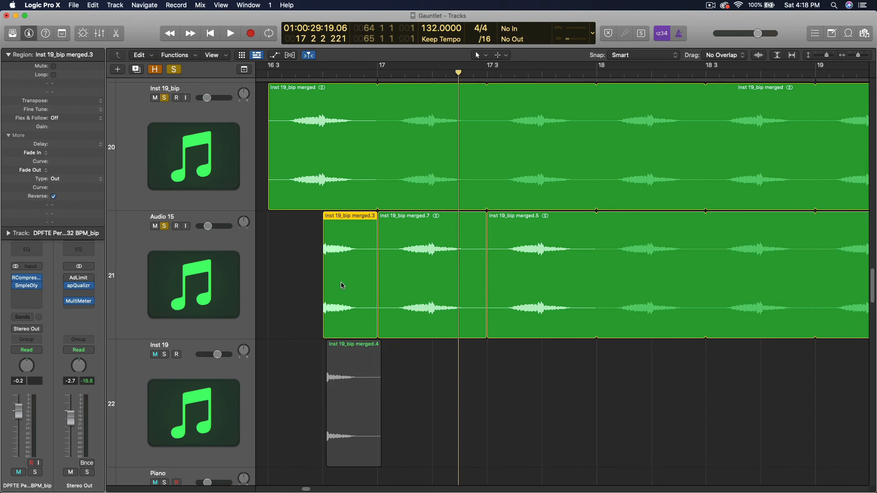
{"action": "left_click", "coordinate": [53, 196]}
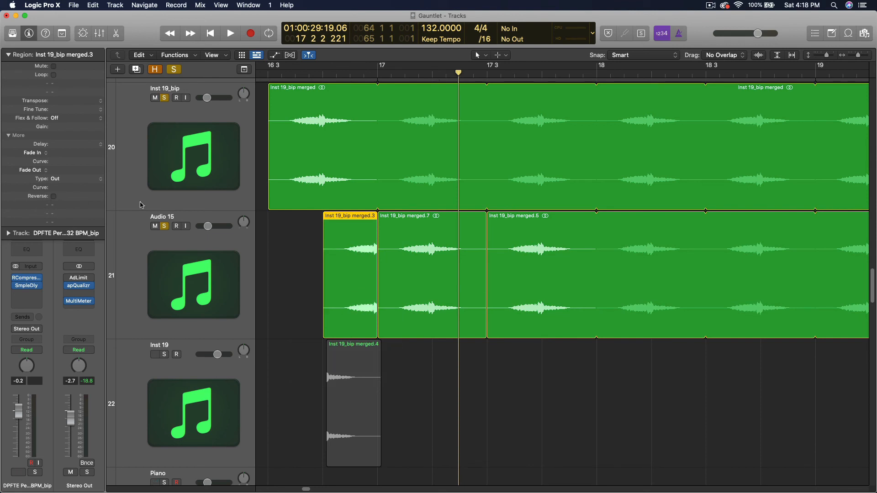
Split off the first beat of Inst 19_bip's region at bar 16 beat 3 and swap it with the remaining clip before bar 17.
{"action": "left_click", "coordinate": [268, 211]}
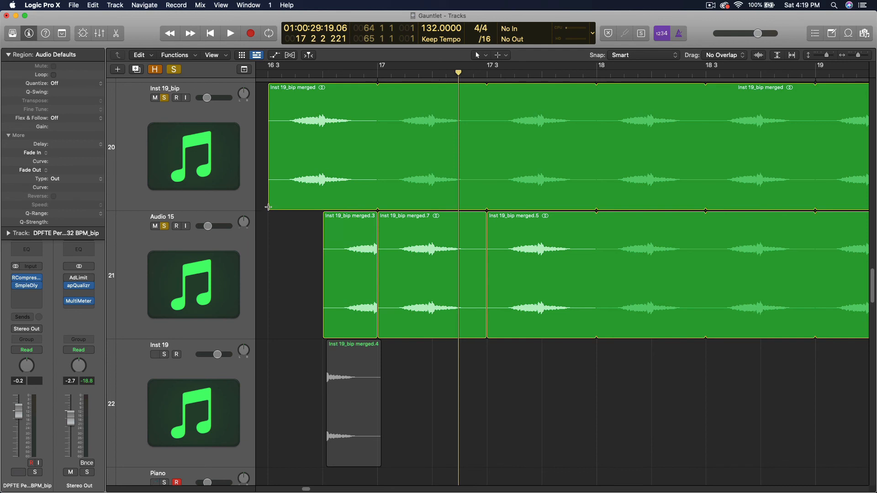
{"action": "left_click_drag", "start_coordinate": [267, 207], "coordinate": [326, 209]}
{"action": "key", "text": "Escape"}
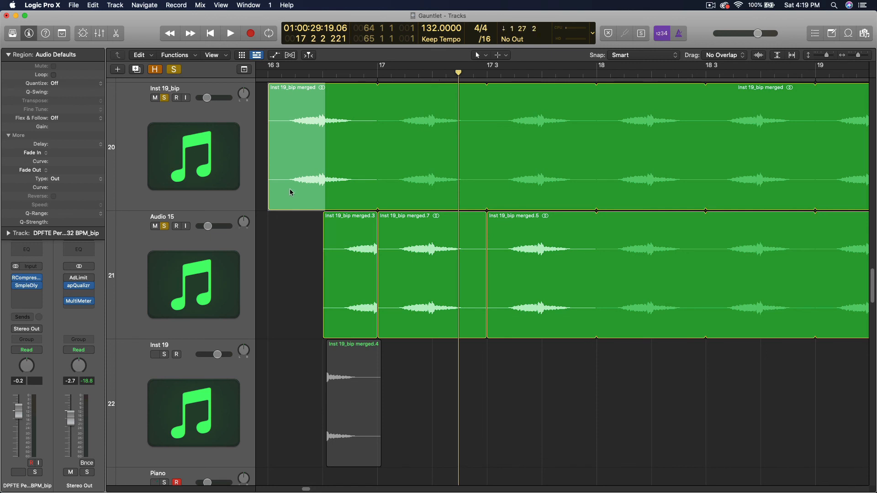
{"action": "left_click_drag", "start_coordinate": [290, 192], "coordinate": [291, 321]}
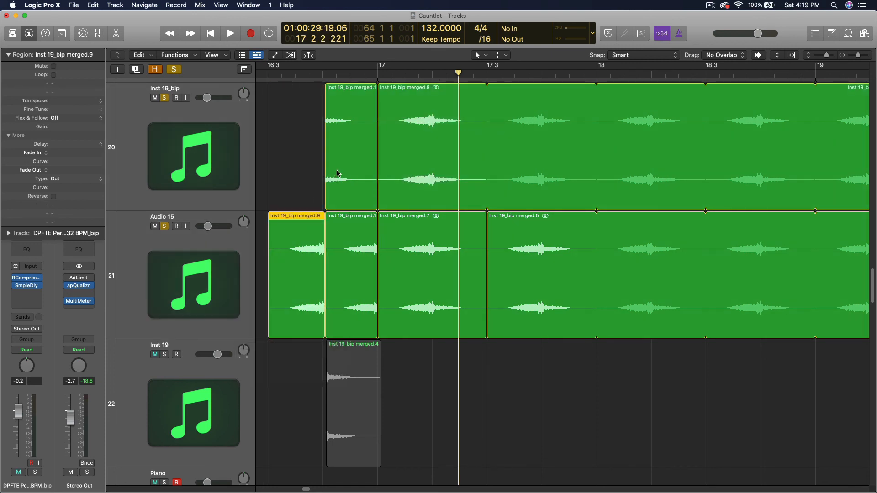
{"action": "left_click_drag", "start_coordinate": [339, 174], "coordinate": [274, 179]}
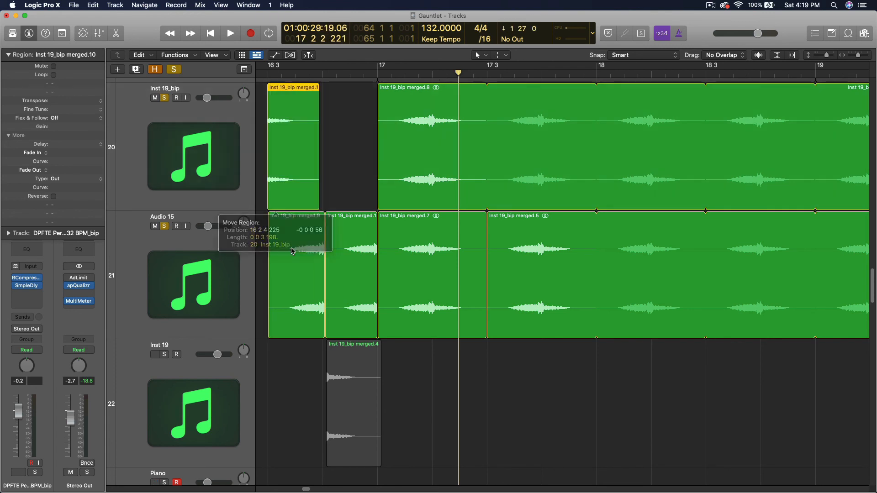
{"action": "left_click_drag", "start_coordinate": [294, 273], "coordinate": [344, 171]}
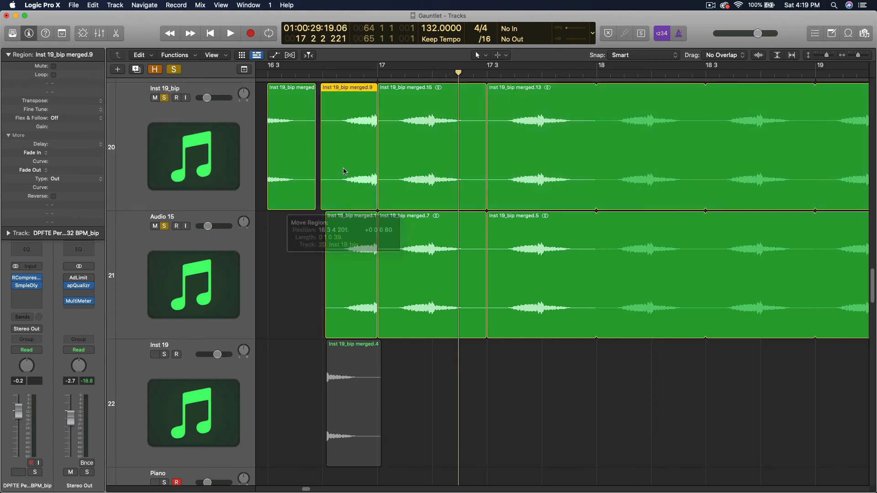
{"action": "left_click", "coordinate": [54, 196]}
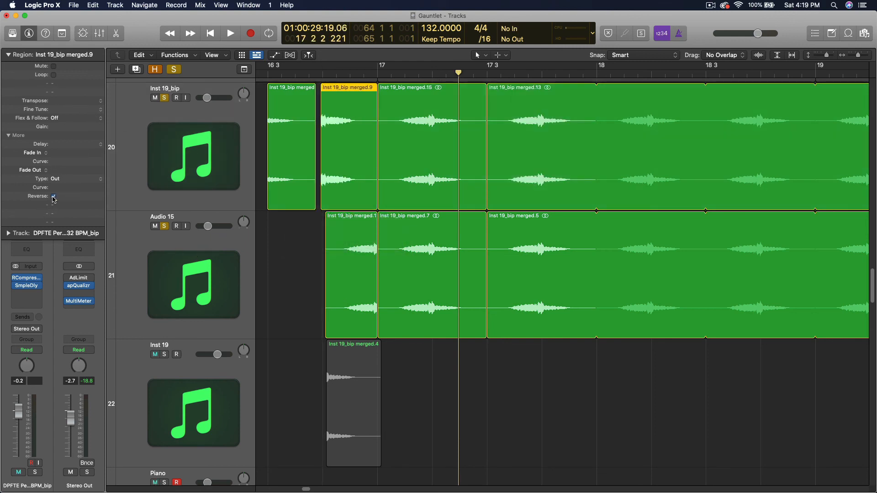
{"action": "left_click", "coordinate": [53, 197]}
Turn off all solos and play the rearranged swells in the full mix from bar 16 beat 3.
{"action": "key", "text": "space"}
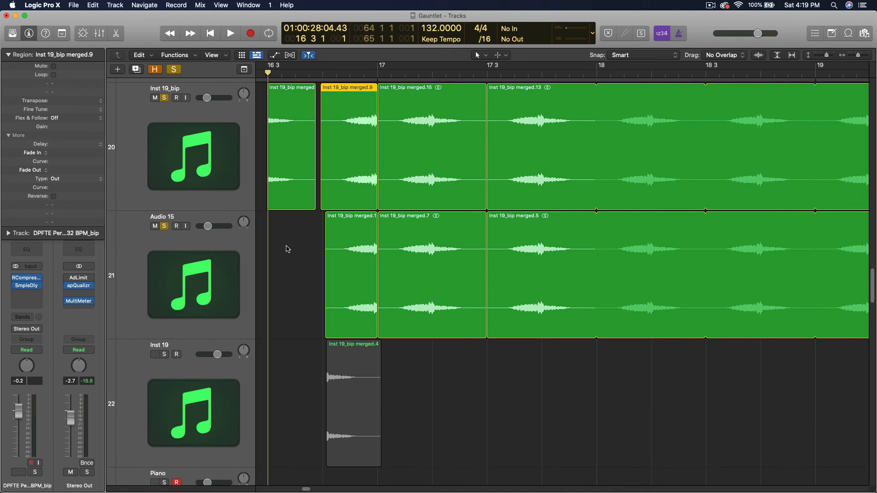
{"action": "left_click", "coordinate": [173, 69]}
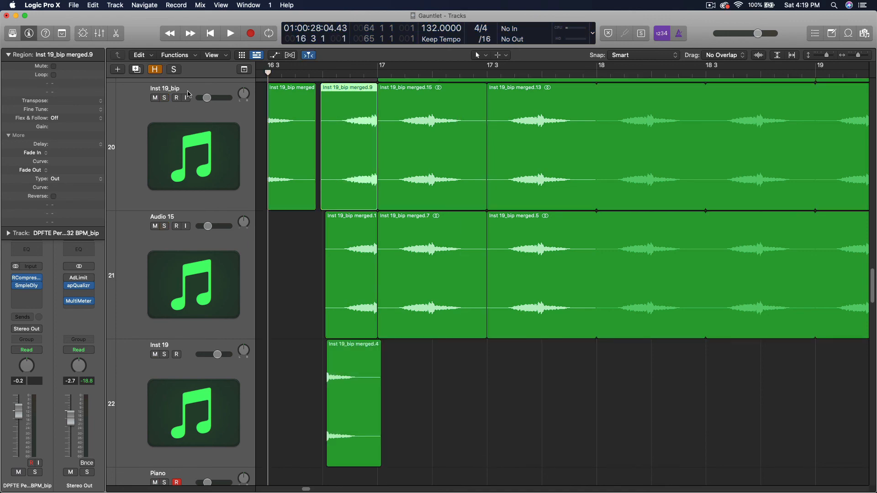
{"action": "key", "text": "space"}
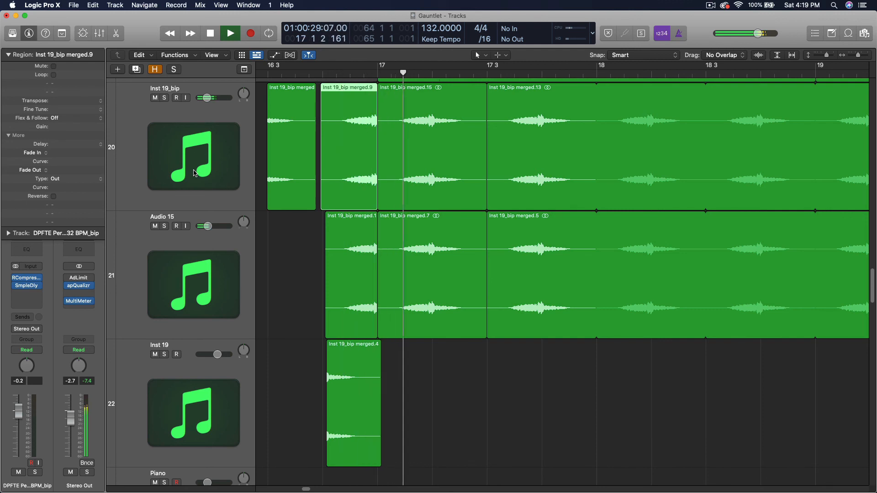
{"action": "key", "text": "space"}
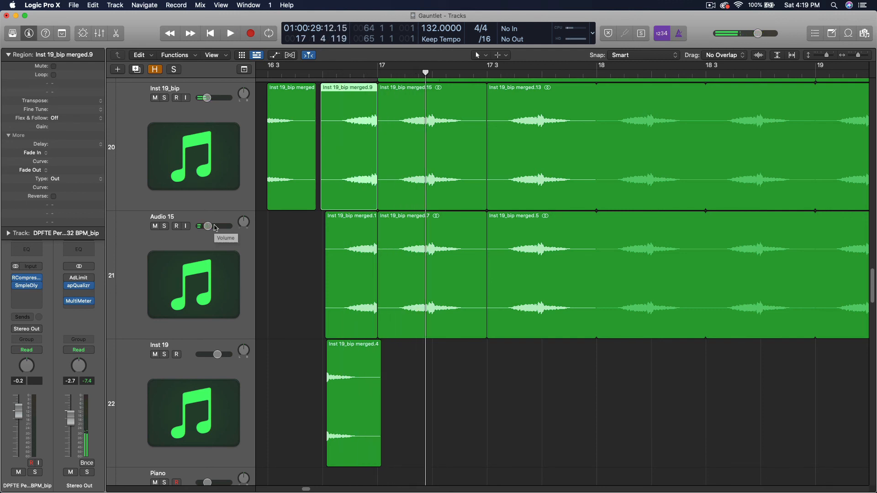
{"action": "key", "text": "space"}
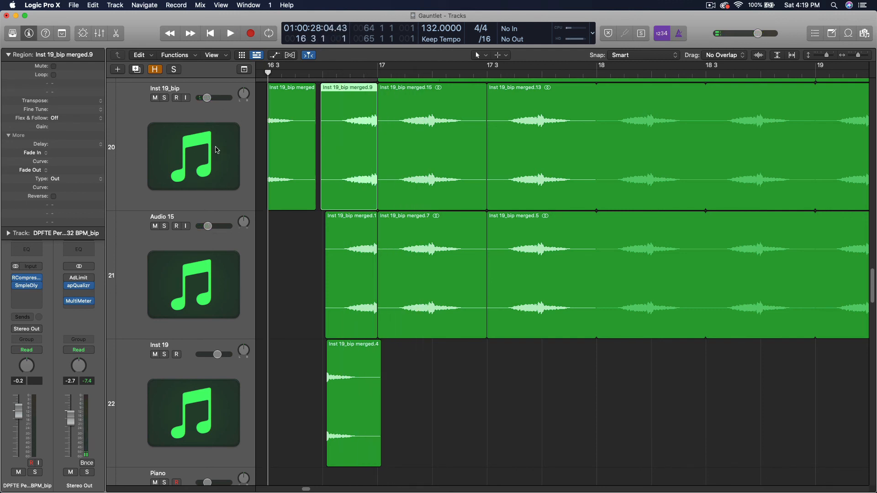
{"action": "key", "text": "space"}
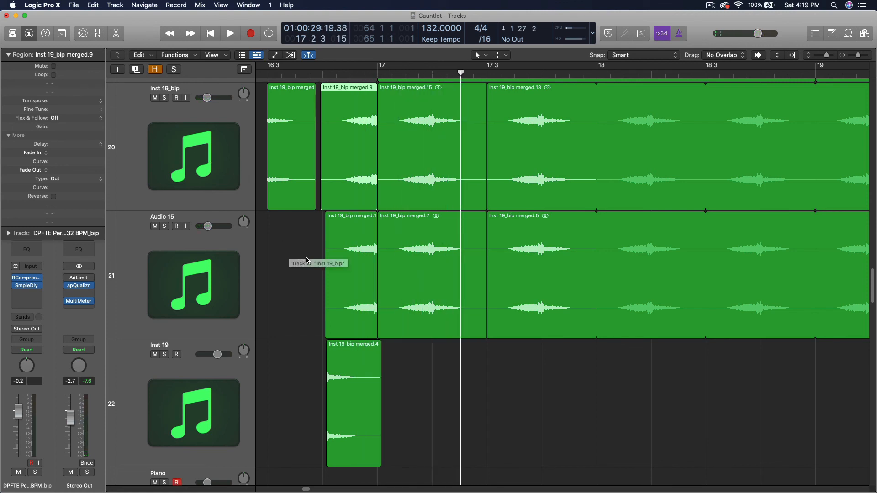
Undo the clip splits, moves and reversals on Inst 19_bip, Audio 15 and Inst 19, back to the original looped regions.
{"action": "key", "text": "super+z"}
{"action": "key", "text": "super+z"}
{"action": "key", "text": "super+z"}
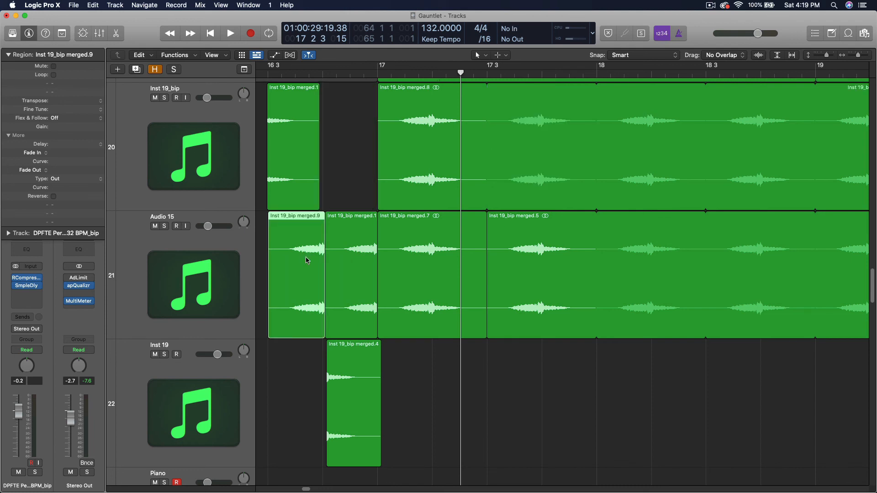
{"action": "key", "text": "super+z"}
{"action": "key", "text": "super+z"}
{"action": "key", "text": "super+z"}
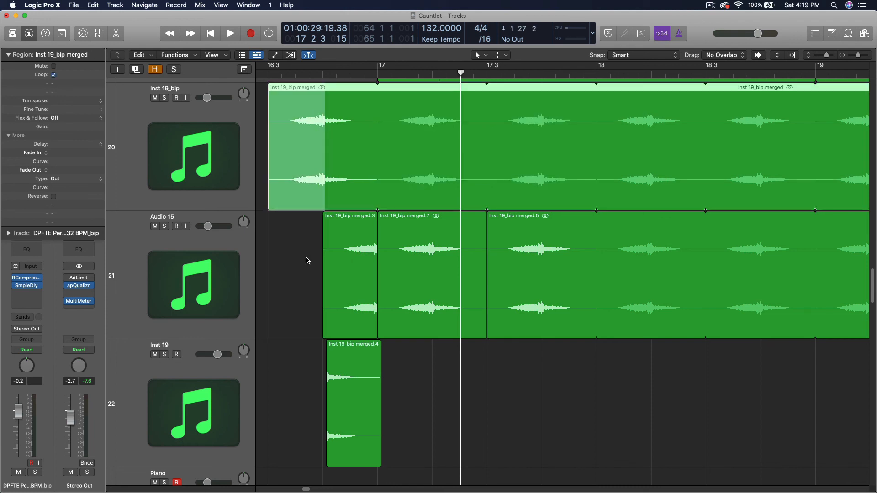
{"action": "key", "text": "super+z"}
{"action": "key", "text": "super+z"}
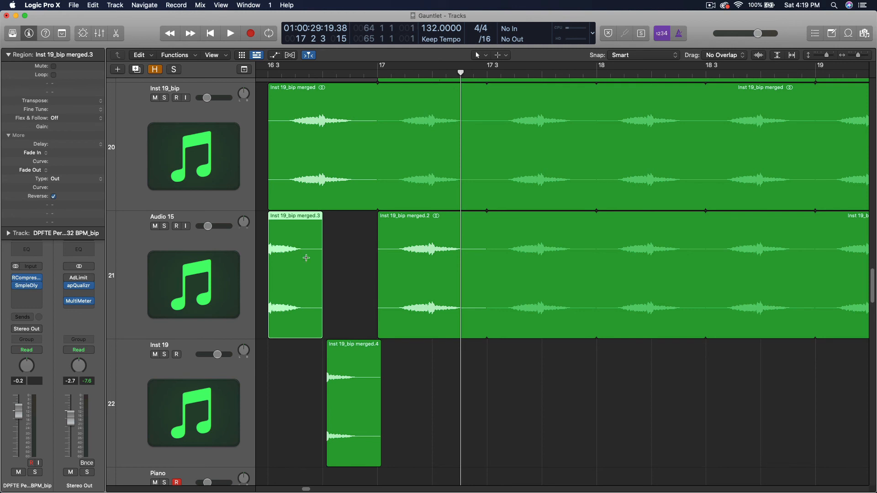
{"action": "key", "text": "super+z"}
{"action": "key", "text": "super+z"}
{"action": "key", "text": "super+z"}
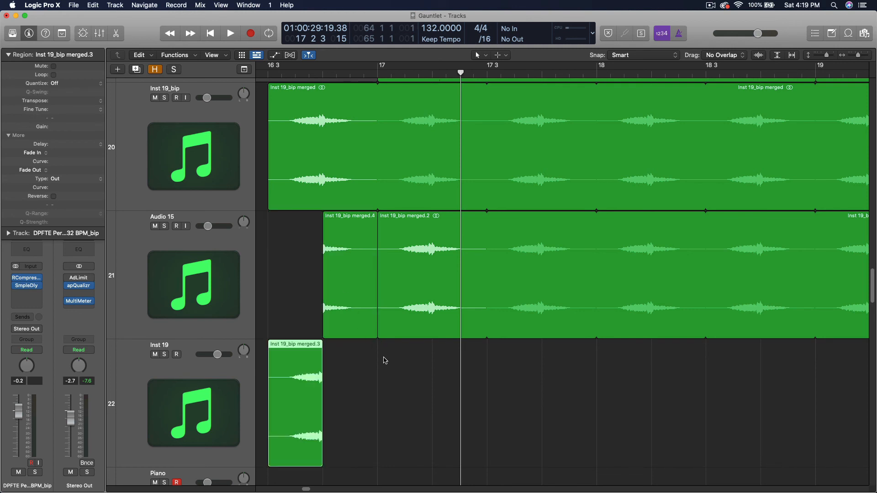
{"action": "key", "text": "super+z"}
{"action": "key", "text": "super+z"}
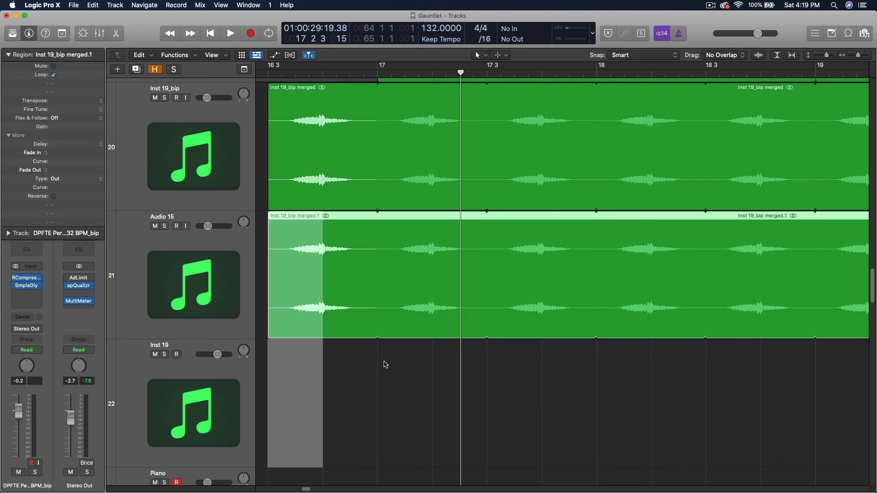
Clear the marquee selection and bring the whole arrangement of all tracks into view.
{"action": "left_click", "coordinate": [393, 370]}
{"action": "key", "text": "z"}
{"action": "right_click", "coordinate": [390, 384]}
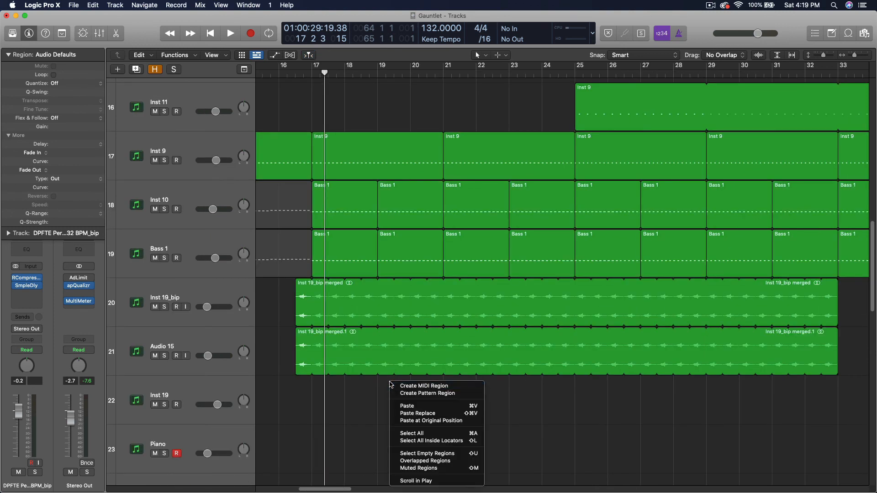
{"action": "left_click", "coordinate": [351, 406]}
{"action": "left_click", "coordinate": [350, 406], "text": "ctrl+alt"}
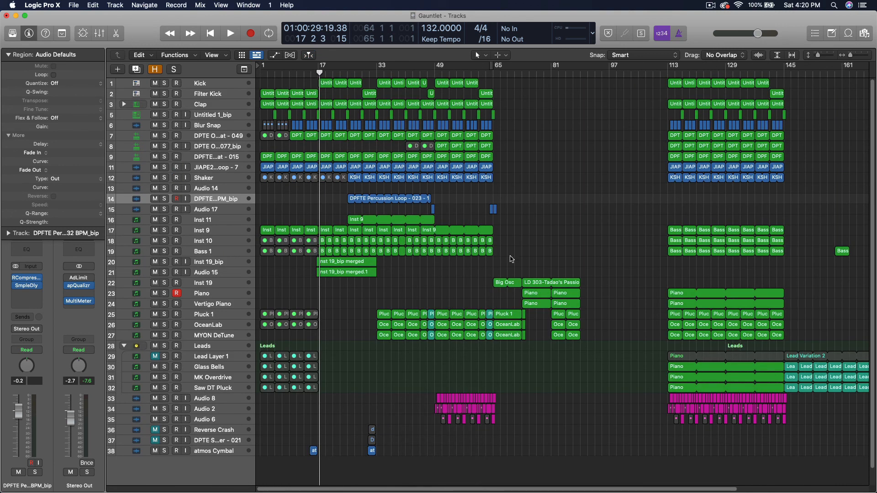